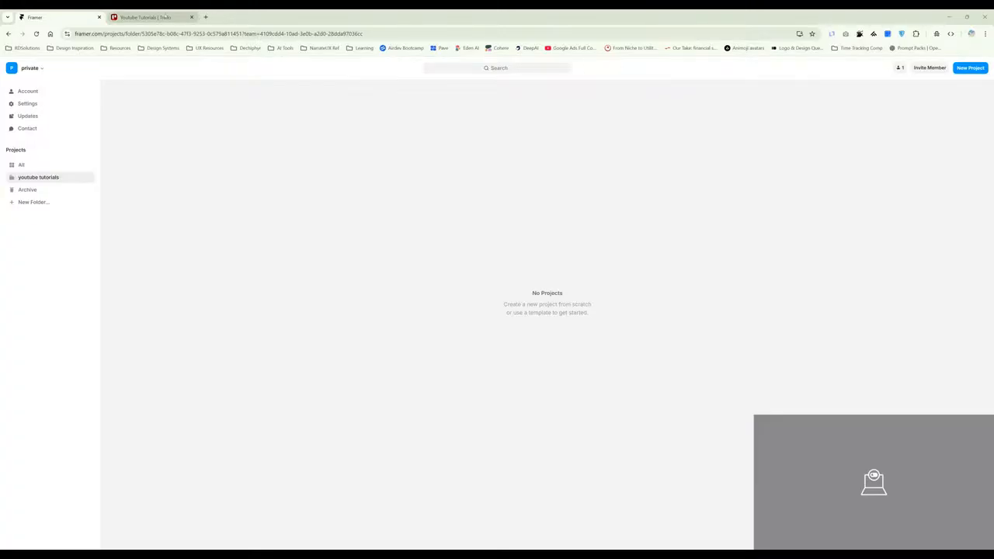
# - Switch to Trello, review the Basic Framer Responsive Guide Tutorial card and move it from Ideas to In Progress
pyautogui.click(166, 16)
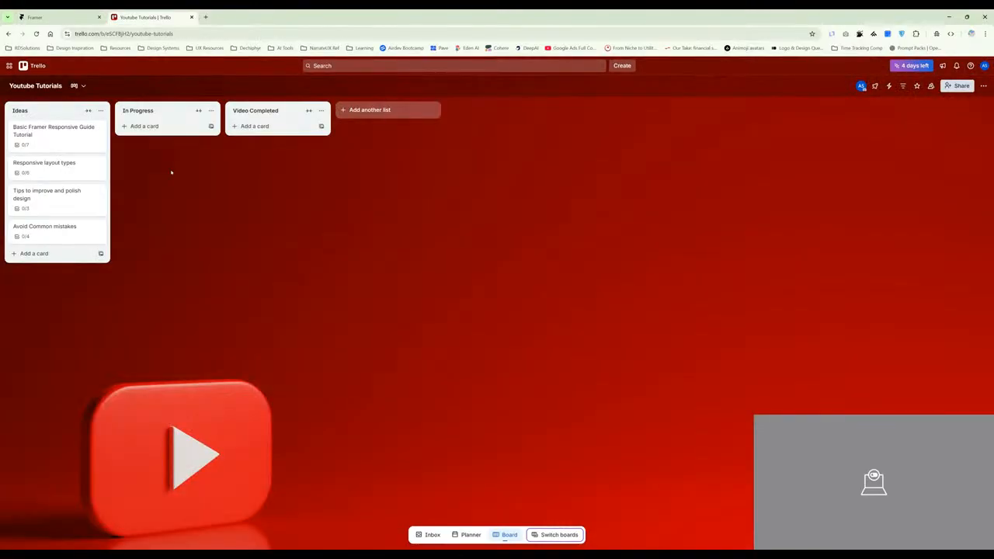
pyautogui.click(71, 143)
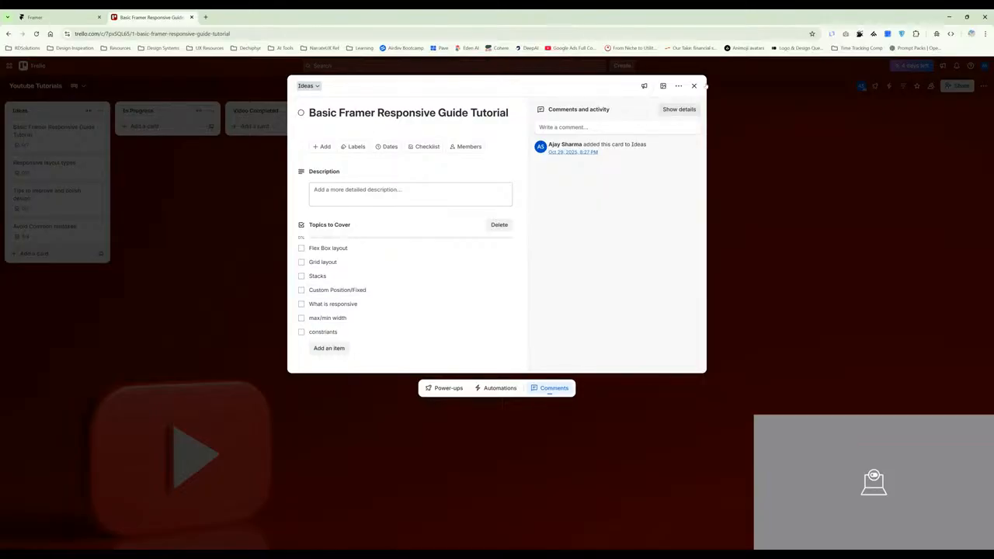
pyautogui.click(694, 85)
pyautogui.moveTo(76, 142); pyautogui.dragTo(178, 133)
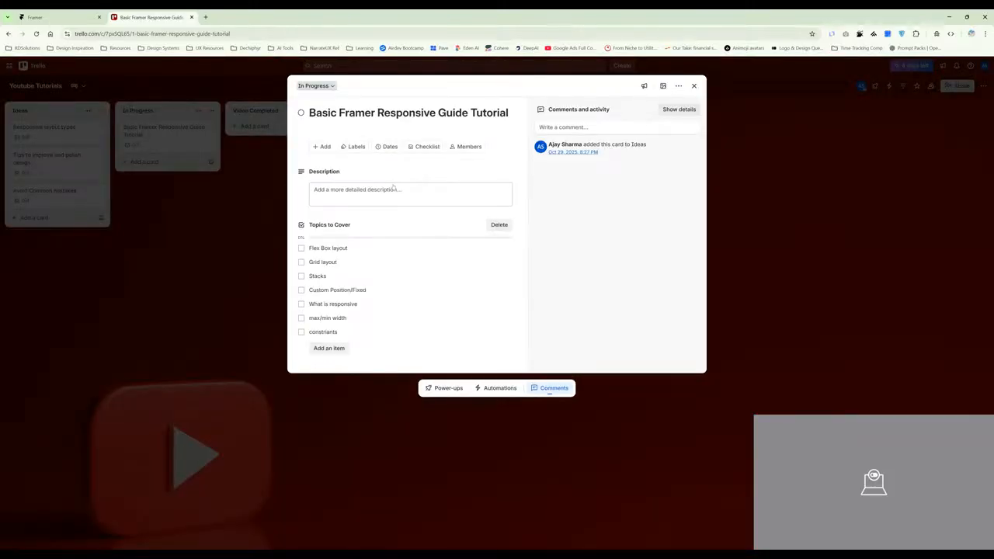
# - Switch to Framer and create a new project from the Blank template
pyautogui.click(75, 21)
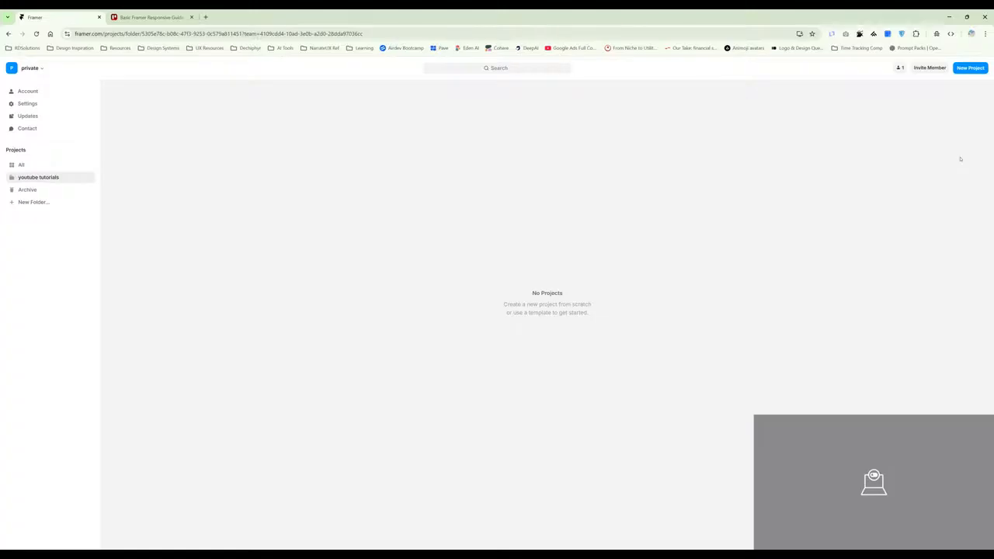
pyautogui.click(970, 68)
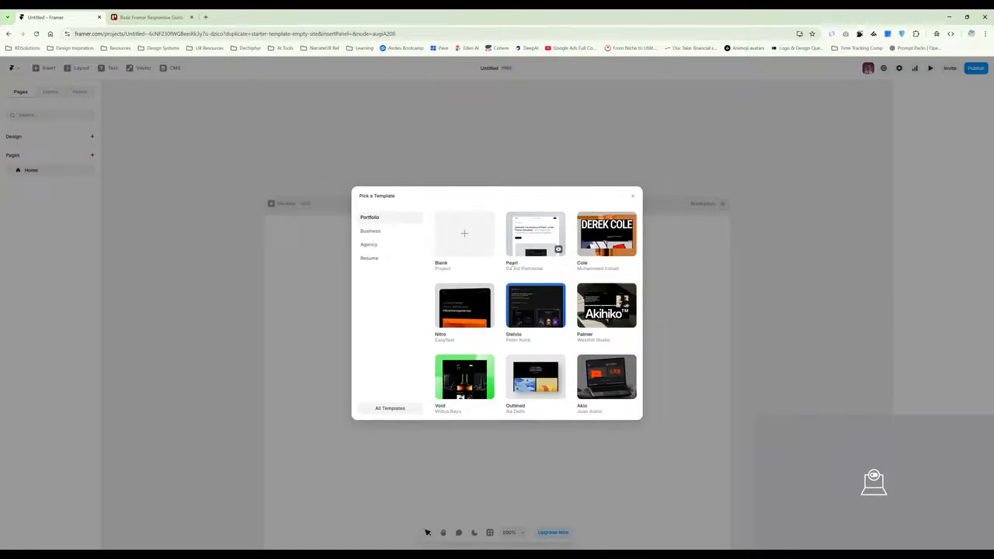
pyautogui.scroll(-2, 508, 359)
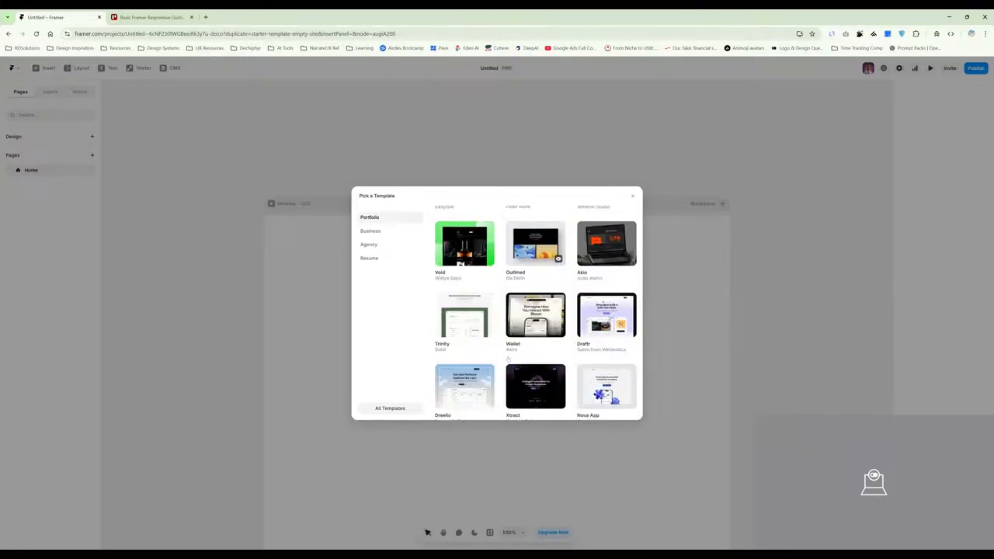
pyautogui.scroll(-1, 507, 359)
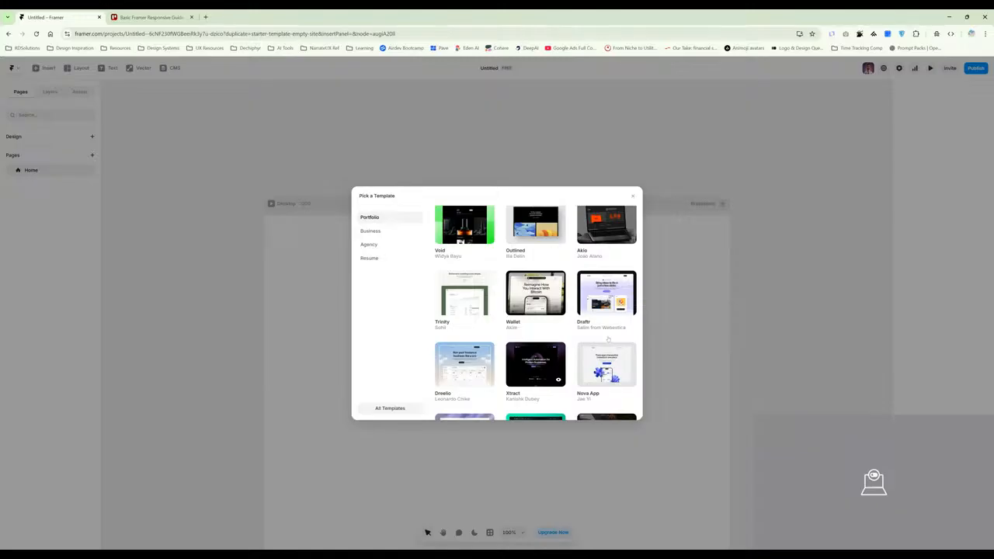
pyautogui.scroll(-2, 534, 356)
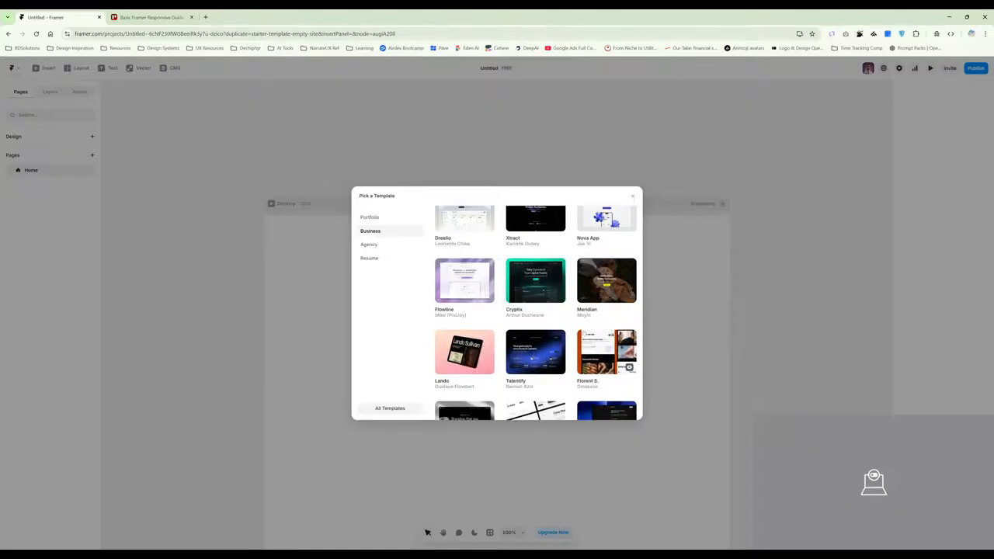
pyautogui.scroll(5, 629, 366)
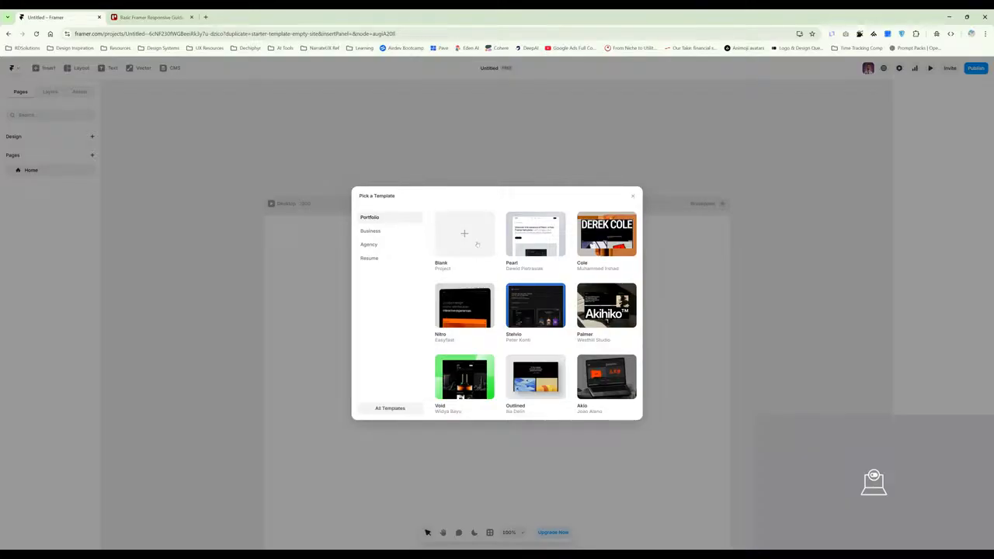
pyautogui.click(475, 243)
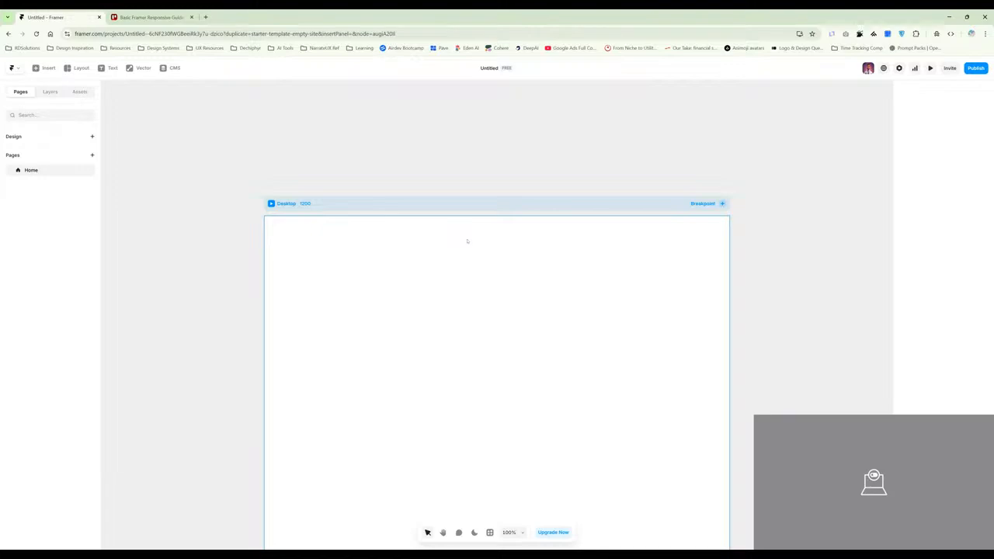
pyautogui.click(728, 173)
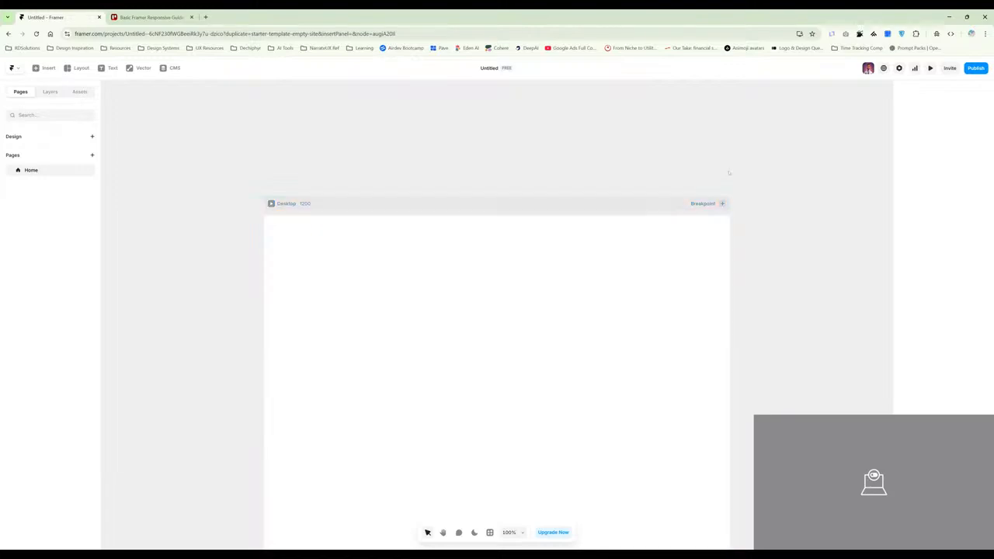
pyautogui.click(374, 459)
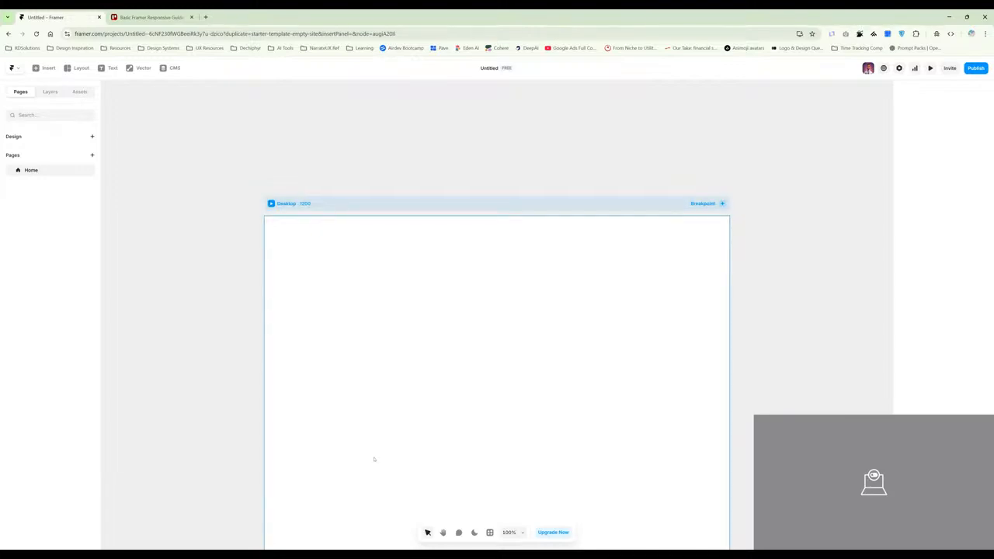
pyautogui.click(368, 191)
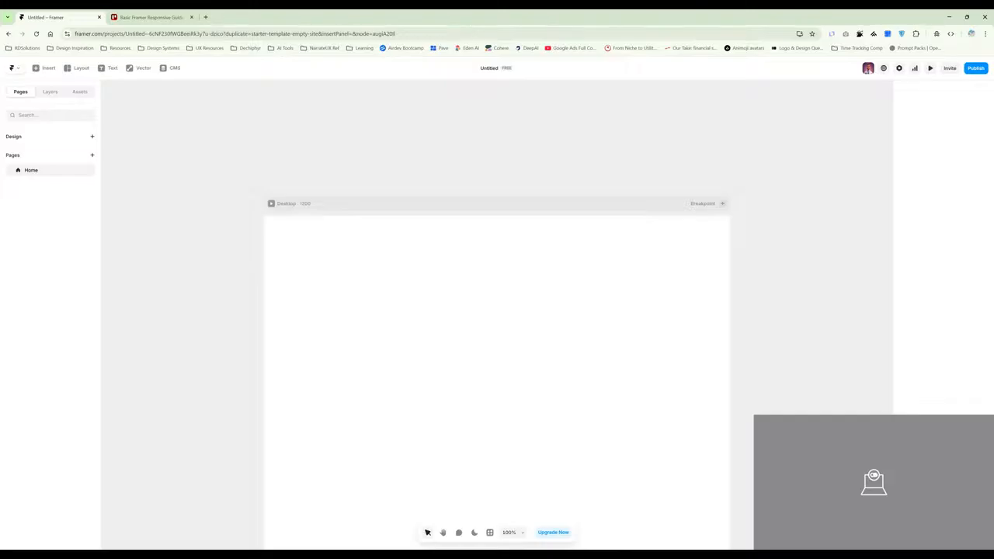
pyautogui.click(471, 238)
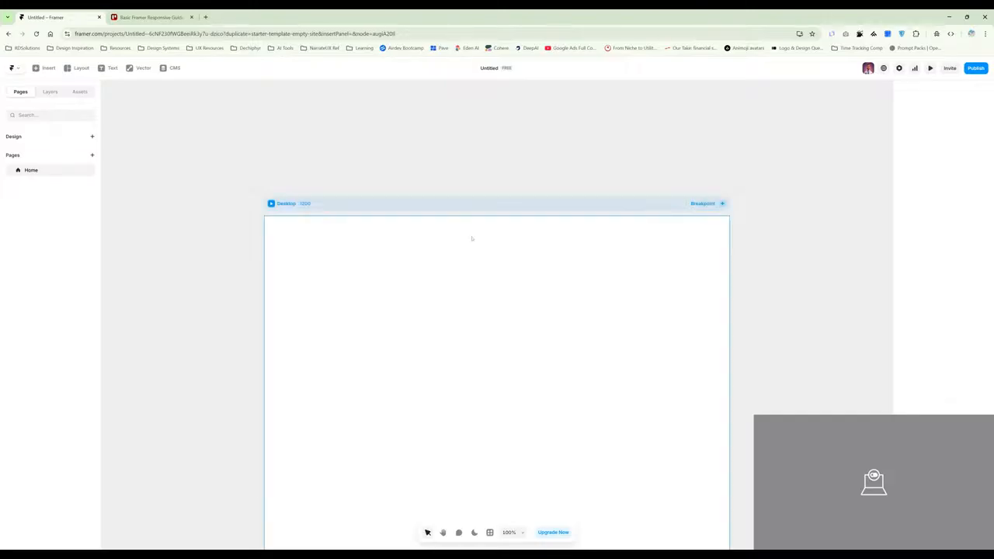
pyautogui.scroll(-3, 806, 225)
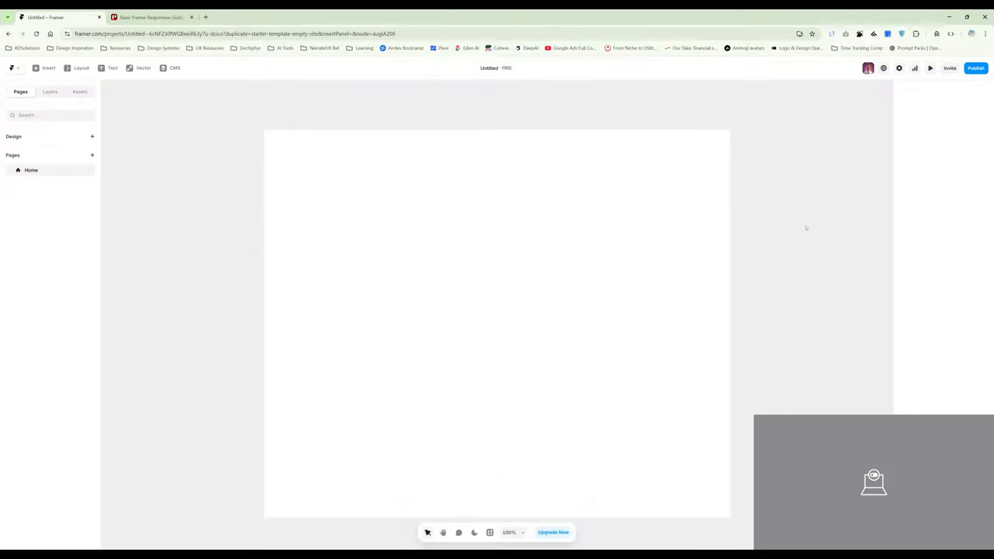
pyautogui.scroll(1, 806, 228)
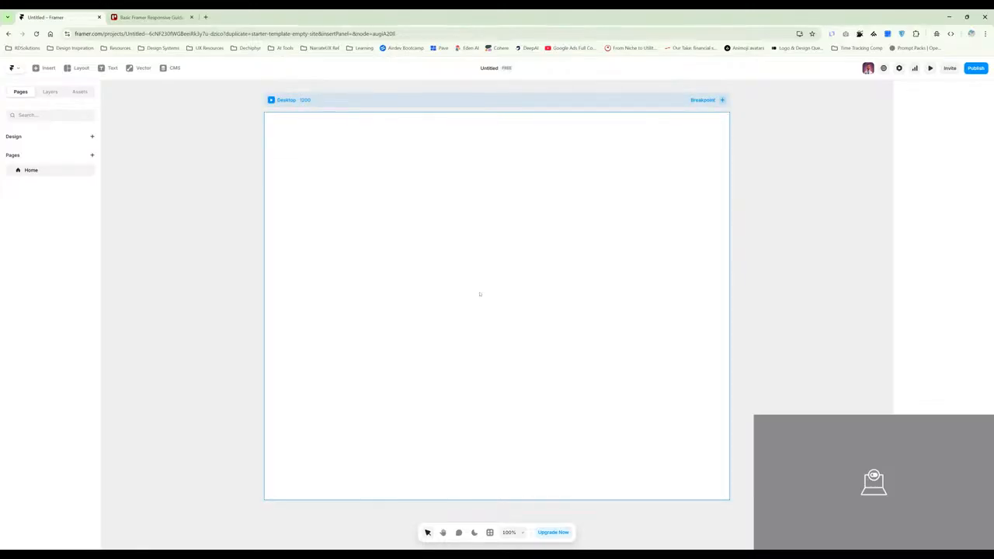
# - Select the Desktop breakpoint and widen the properties sidebar
pyautogui.click(307, 102)
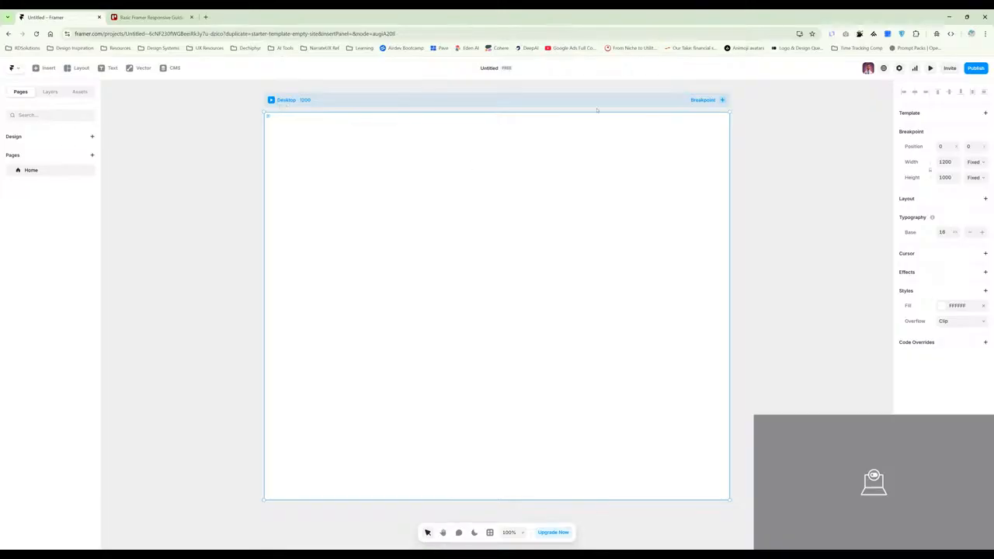
pyautogui.scroll(1, 231, 185)
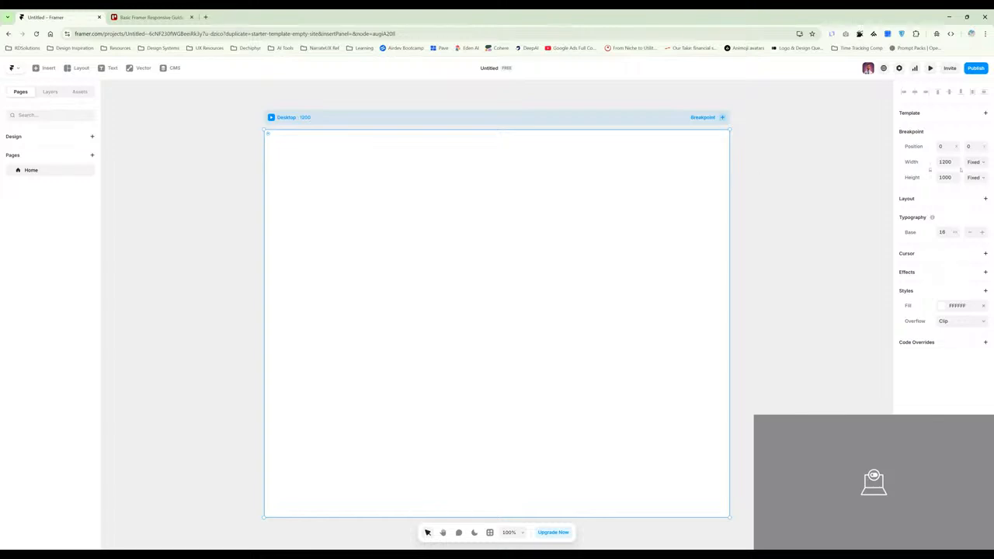
pyautogui.click(941, 161)
pyautogui.moveTo(892, 174); pyautogui.dragTo(750, 172)
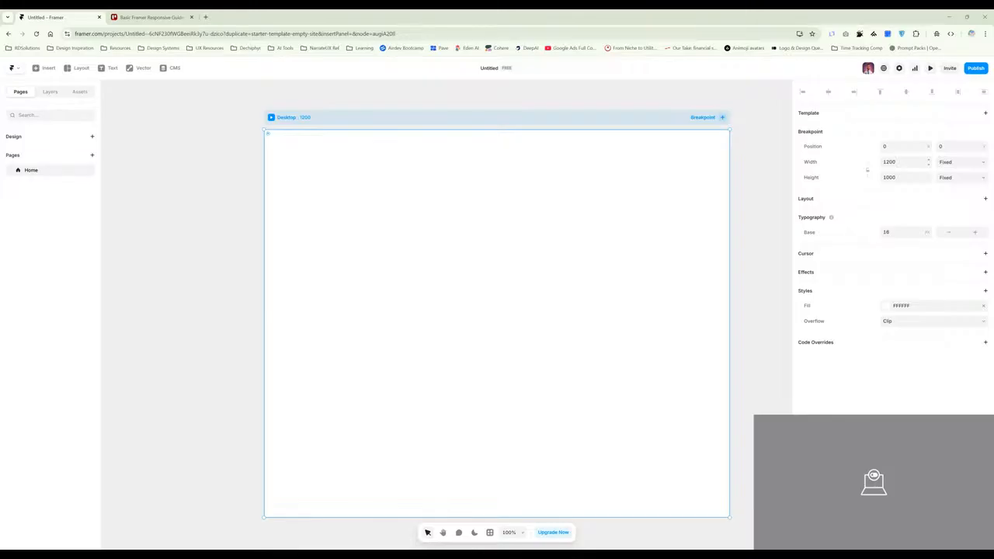
# - Examine the Desktop breakpoint's width, height, sizing type and layout settings, and check the topics checklist on the Trello card
pyautogui.click(900, 161)
pyautogui.click(901, 177)
pyautogui.click(955, 163)
pyautogui.click(803, 199)
pyautogui.click(149, 17)
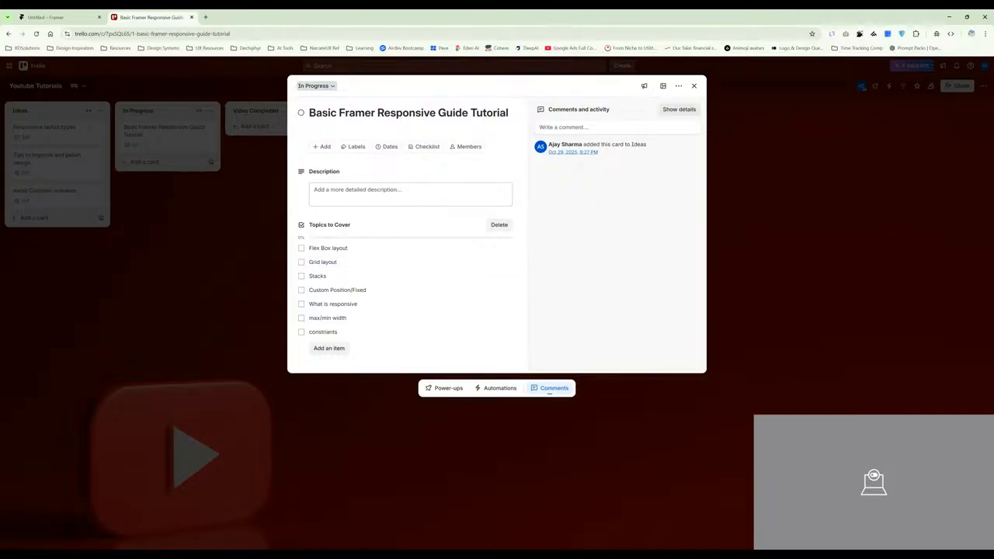
pyautogui.hotkey('ctrl', 'shift', 'Tab')
pyautogui.click(956, 165)
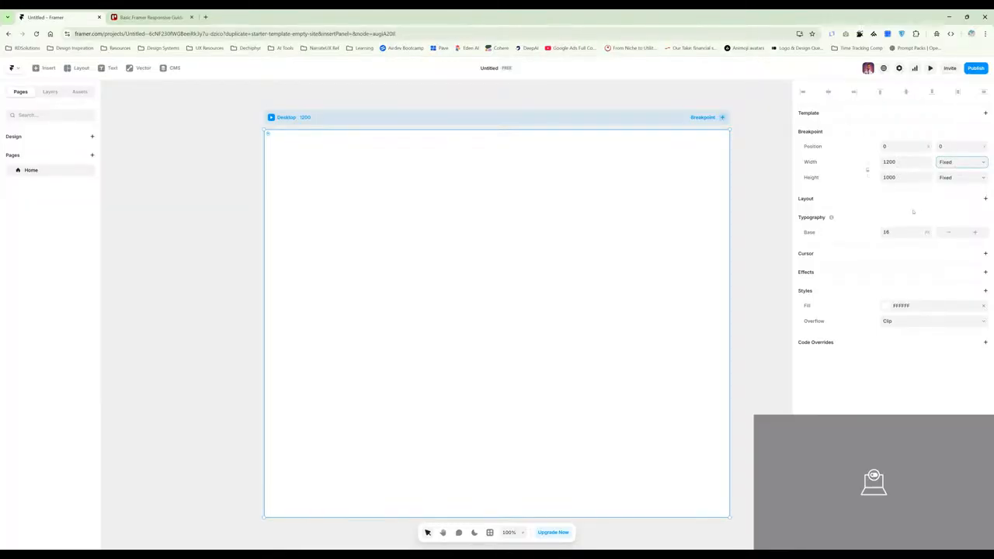
pyautogui.click(767, 188)
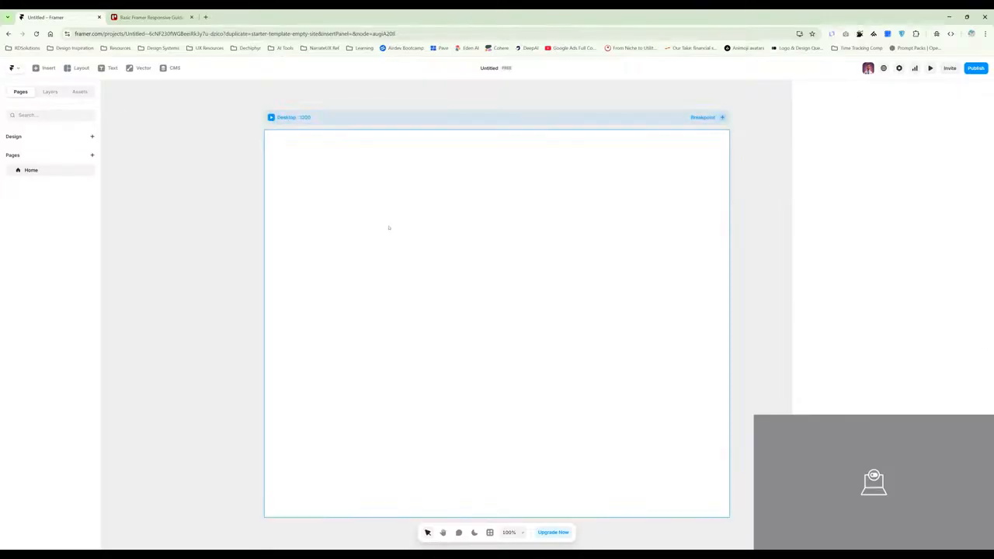
pyautogui.click(341, 150)
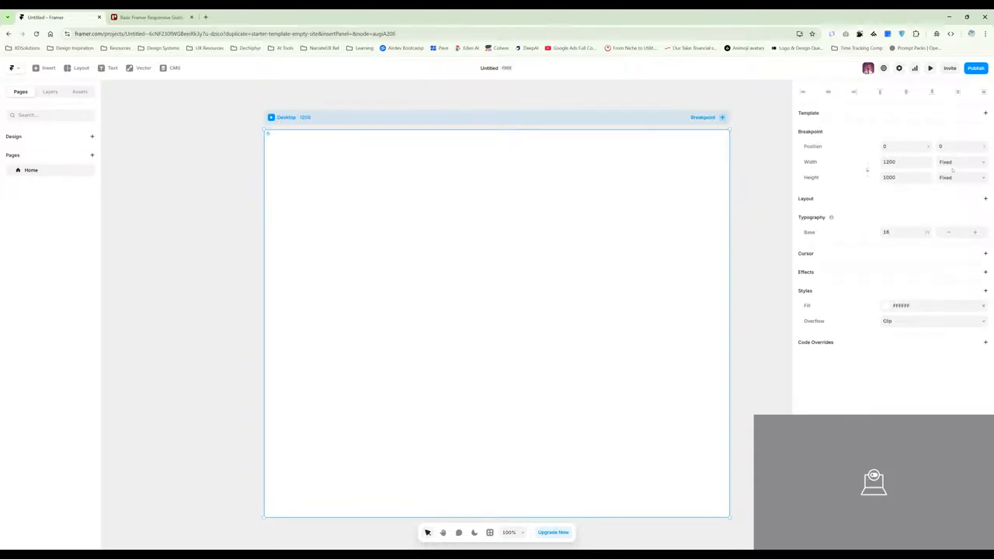
pyautogui.click(108, 103)
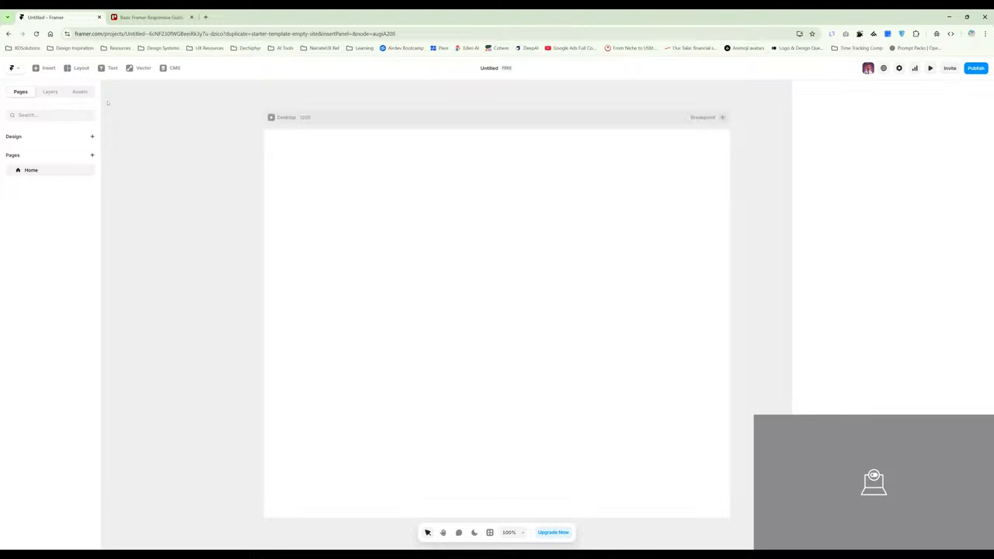
# - Draw a frame about 558 × 325 px in the upper-left area of the Desktop breakpoint
pyautogui.click(44, 67)
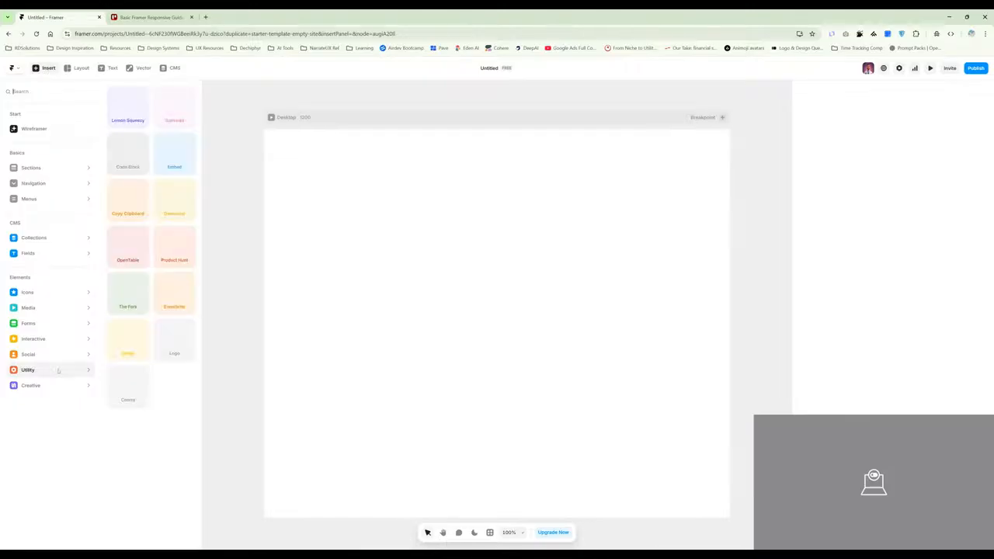
pyautogui.click(72, 69)
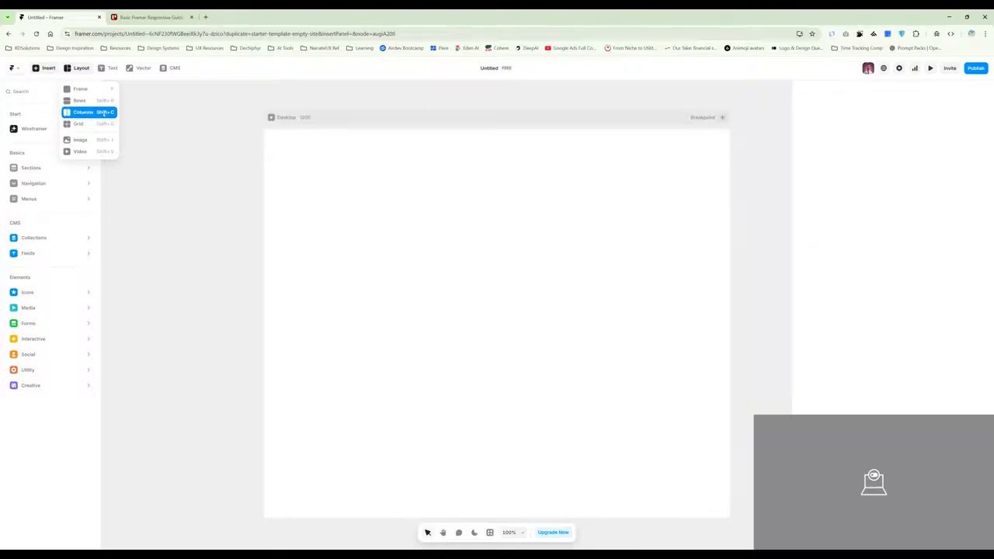
pyautogui.click(79, 90)
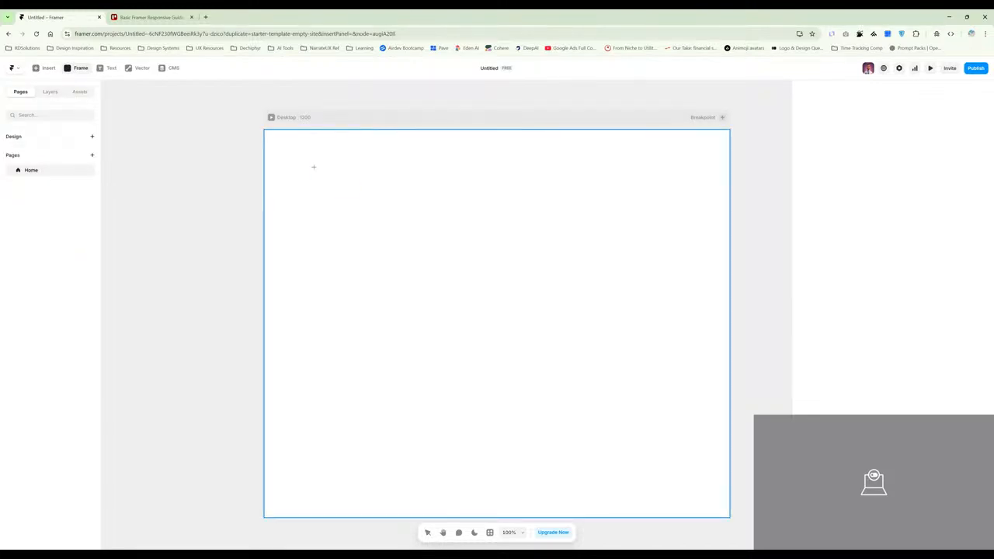
pyautogui.moveTo(314, 167); pyautogui.dragTo(531, 292)
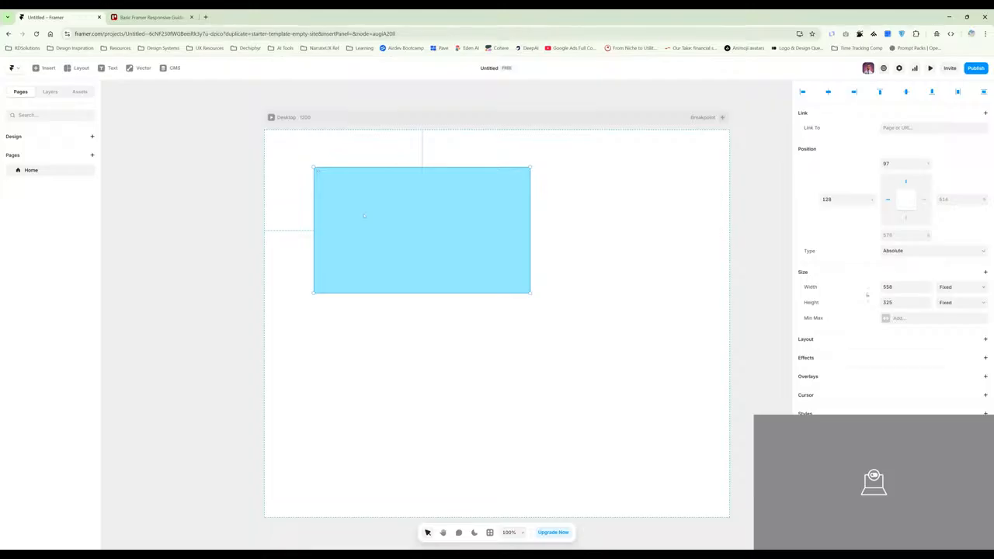
# - Examine the properties of the blue frame and the Desktop breakpoint, and the options for adding a page
pyautogui.click(354, 159)
pyautogui.click(409, 215)
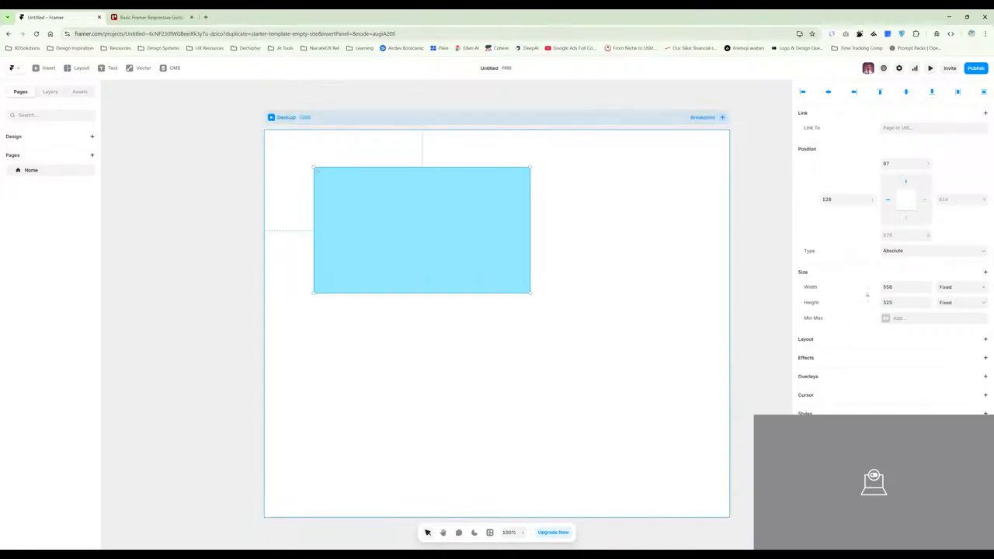
pyautogui.click(266, 133)
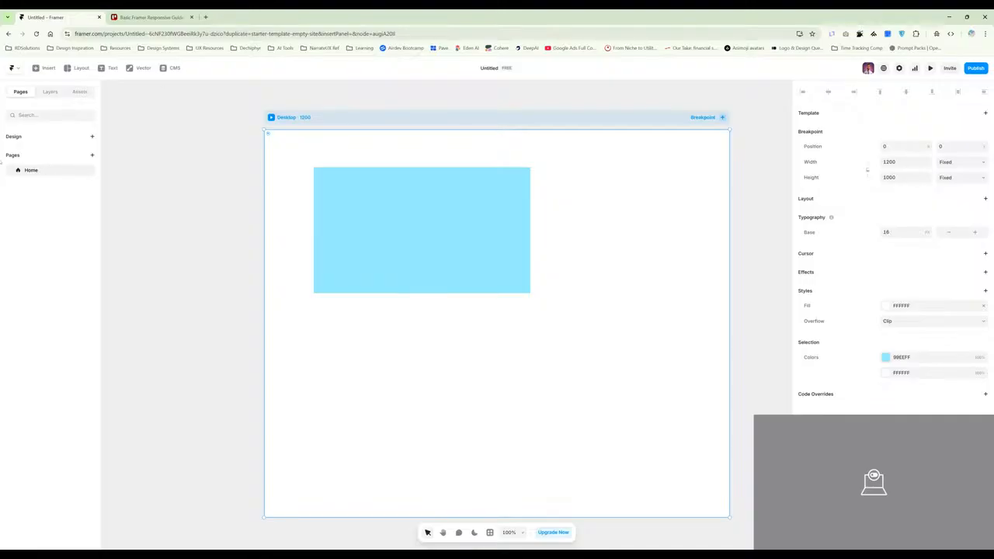
pyautogui.click(92, 155)
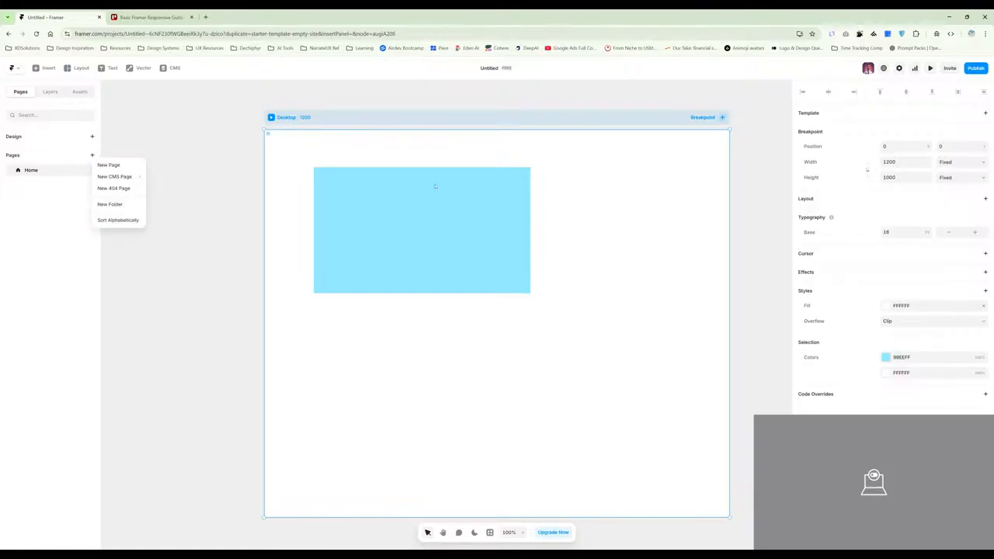
pyautogui.click(149, 118)
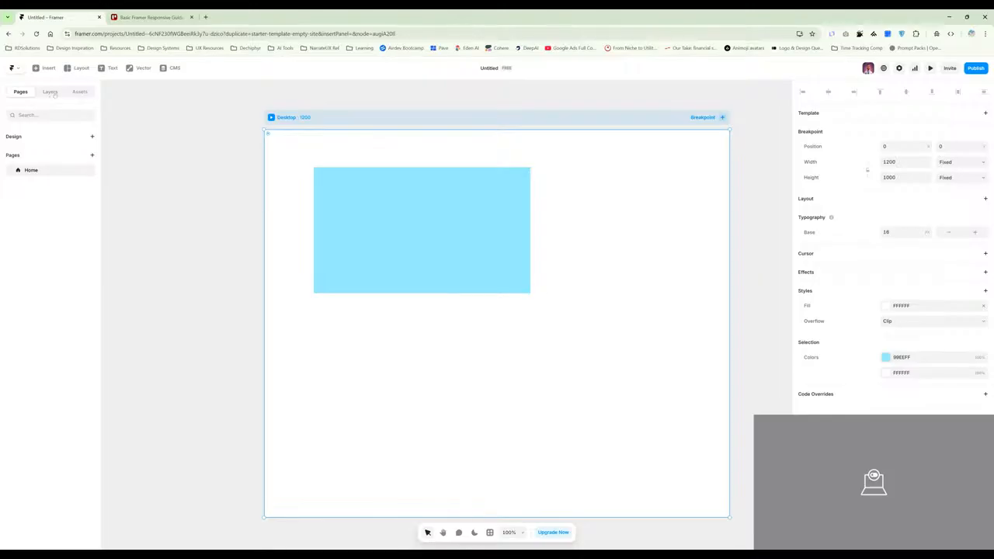
# - Show the Home page's layer hierarchy and select the Desktop breakpoint together with its nested frame
pyautogui.click(53, 93)
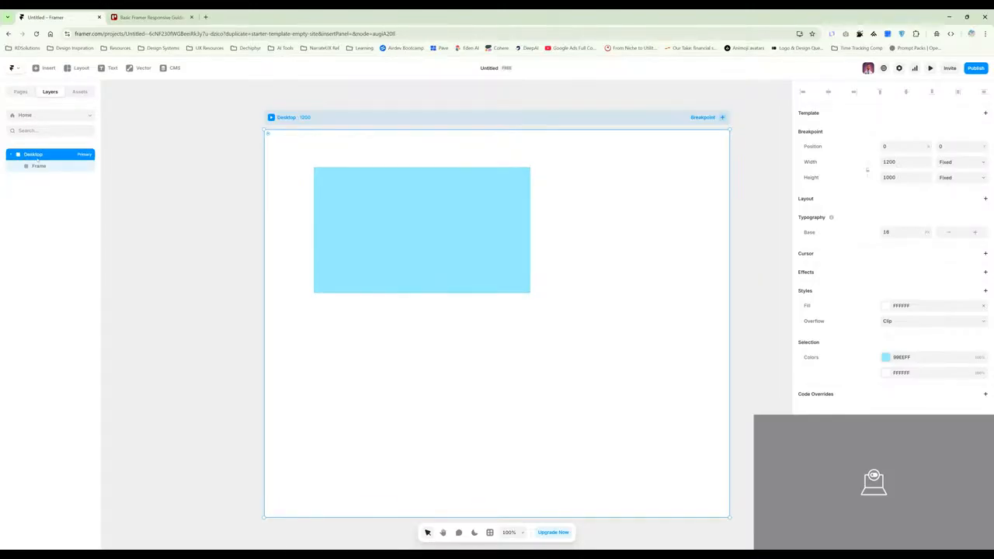
pyautogui.moveTo(233, 98); pyautogui.dragTo(668, 383)
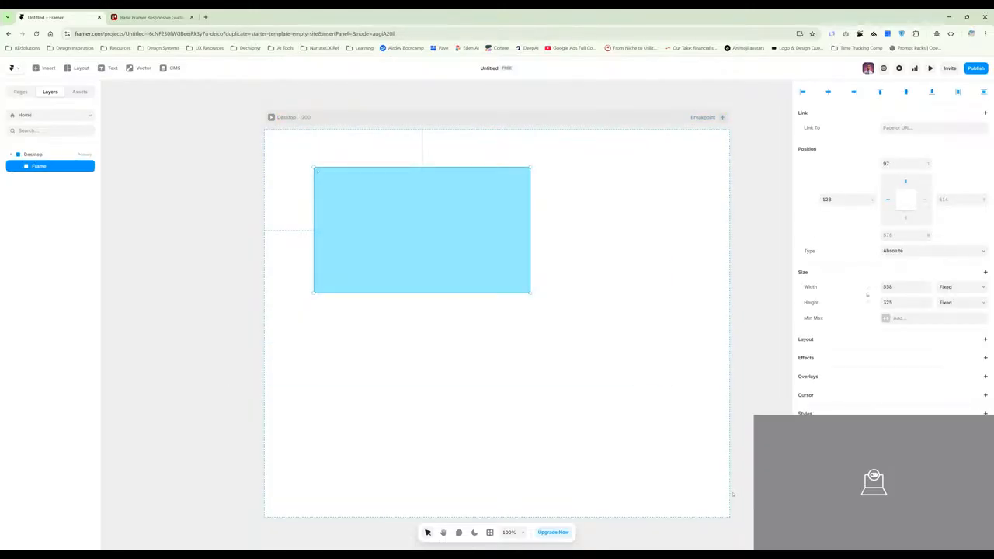
pyautogui.click(743, 524)
pyautogui.moveTo(743, 524); pyautogui.dragTo(217, 90)
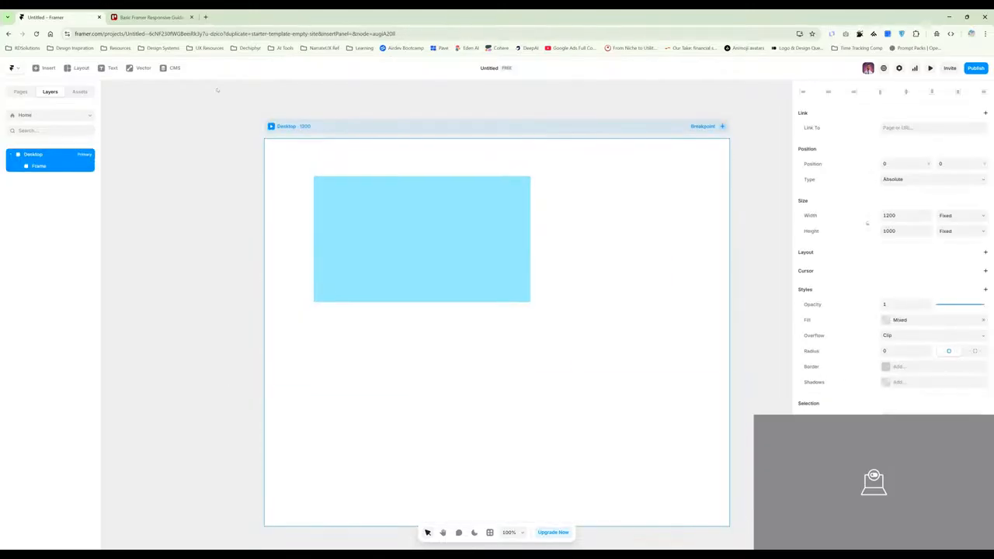
# - Examine the Desktop breakpoint and its nested frame in the layer hierarchy, along with each one's position and size properties
pyautogui.click(260, 107)
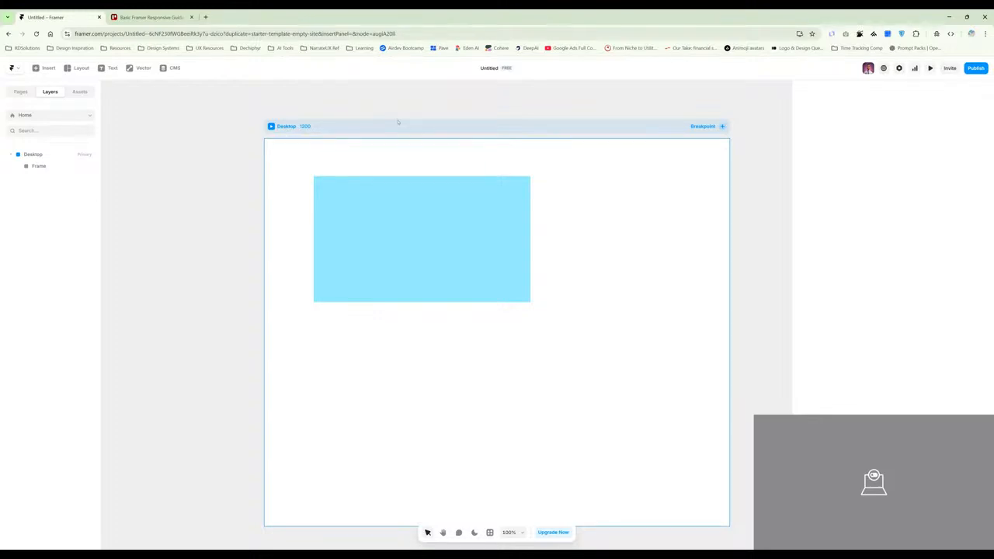
pyautogui.click(240, 156)
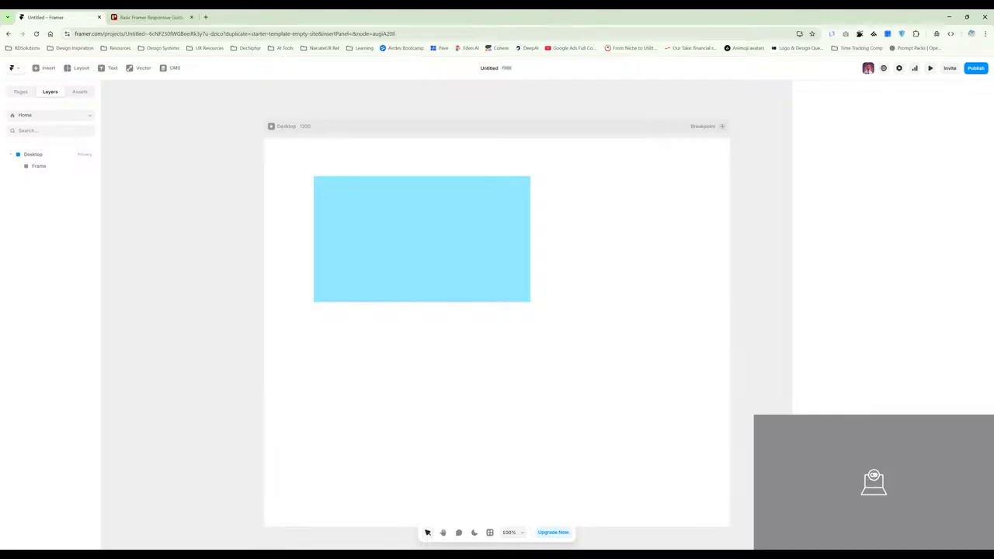
pyautogui.click(533, 140)
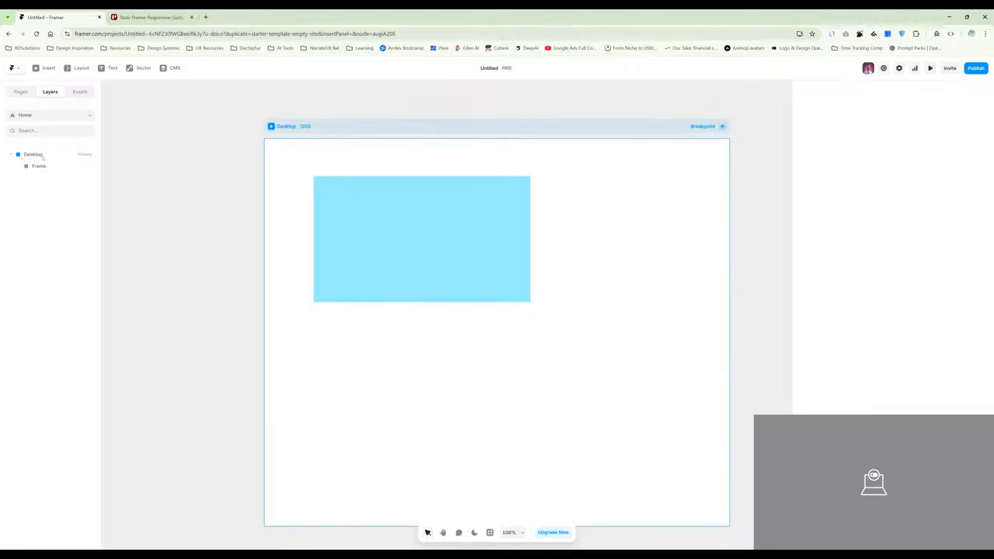
pyautogui.click(33, 187)
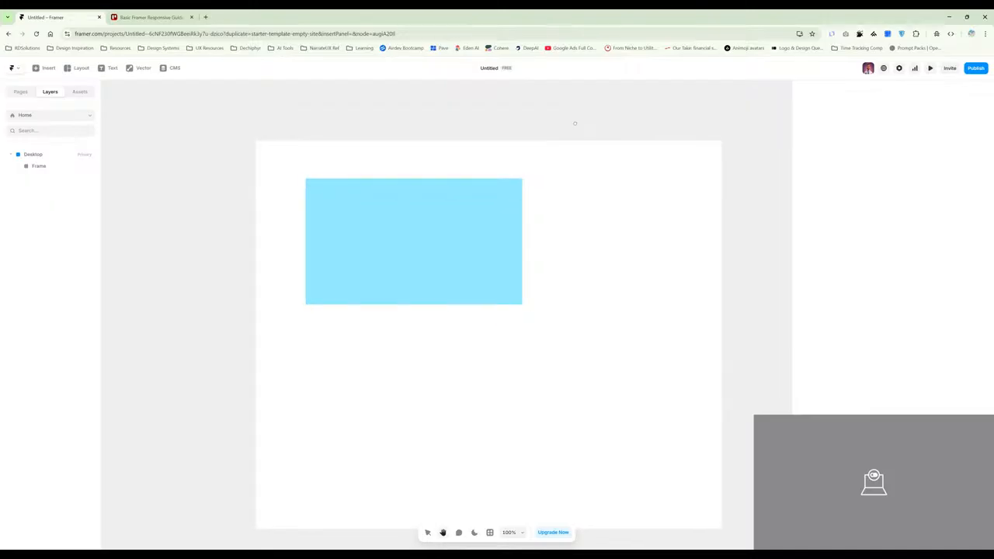
pyautogui.hscroll(5, 784, 179)
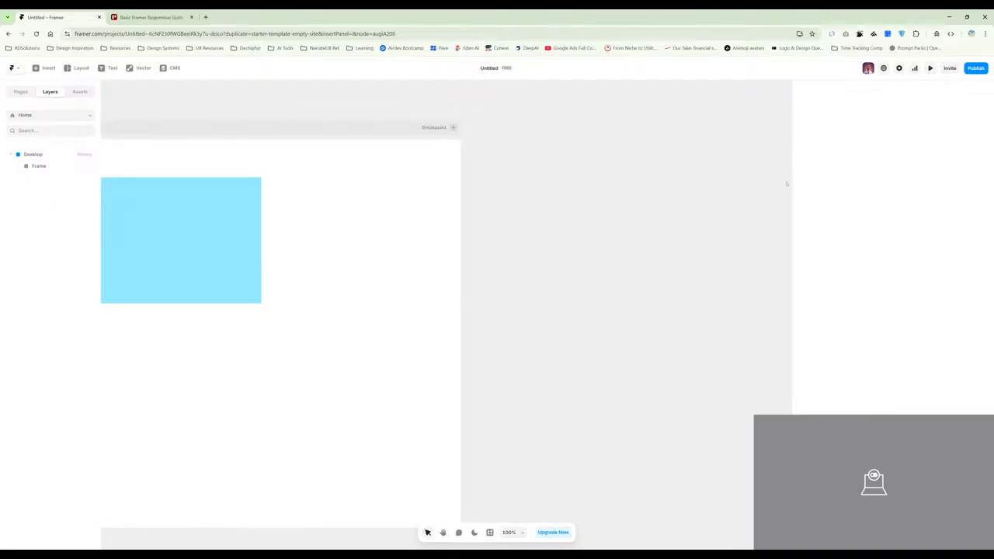
pyautogui.press('h')
pyautogui.moveTo(505, 189); pyautogui.dragTo(709, 194)
pyautogui.press('v')
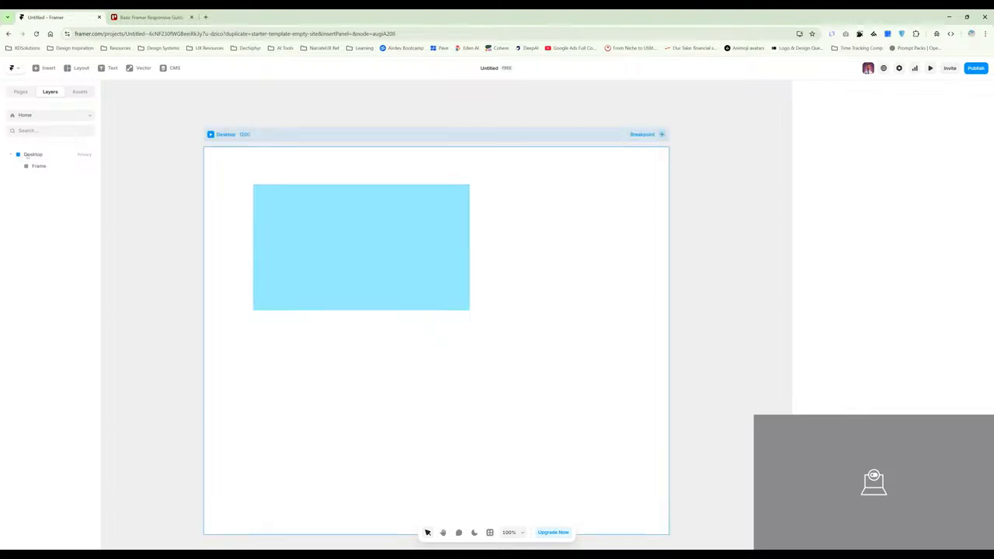
pyautogui.click(42, 155)
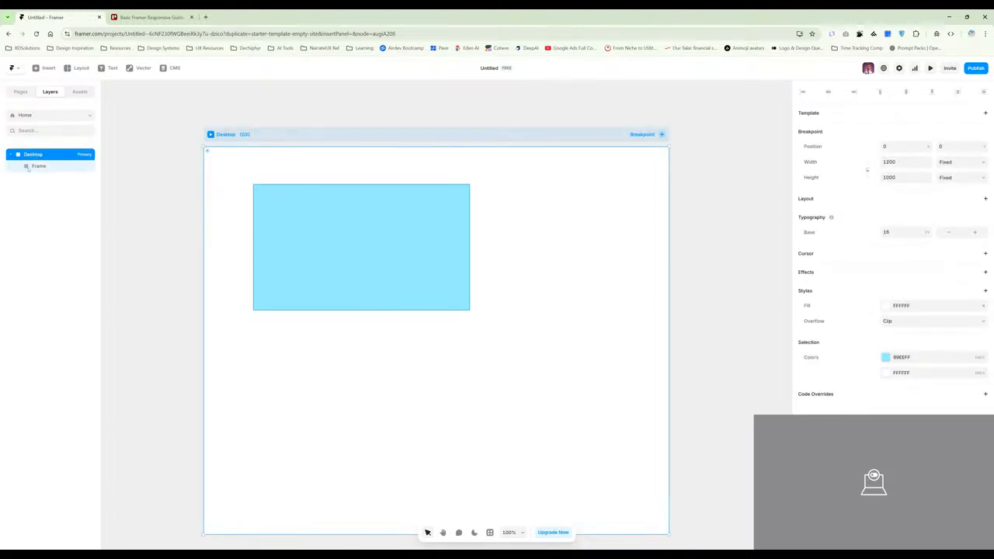
pyautogui.click(23, 167)
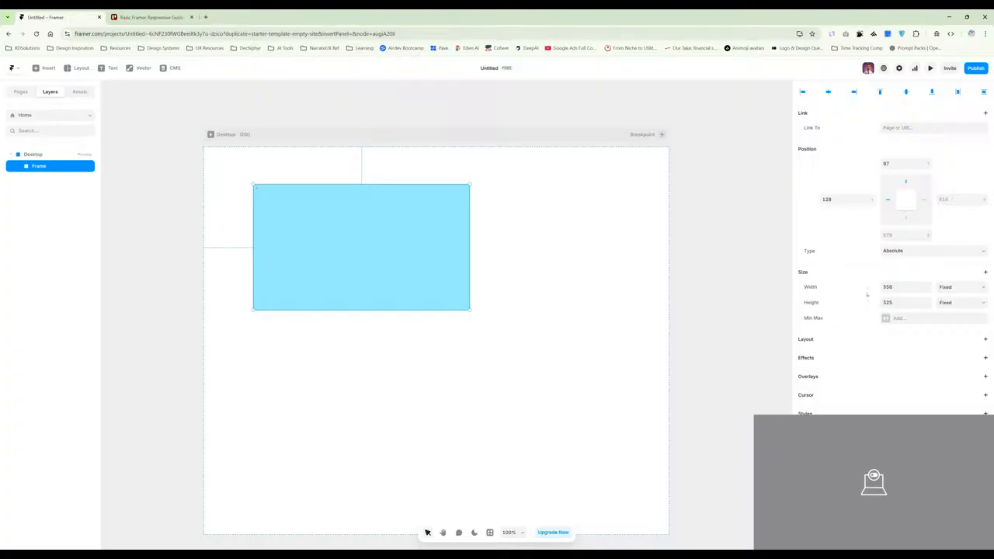
pyautogui.click(168, 167)
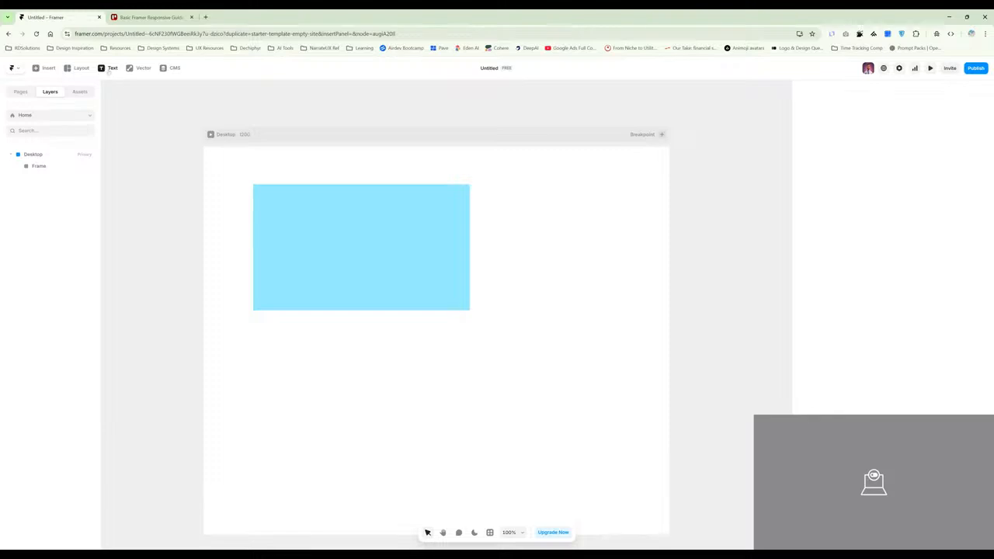
# - Add a text layer reading "this a sample text" in the upper part of the blue frame
pyautogui.click(109, 70)
pyautogui.click(310, 208)
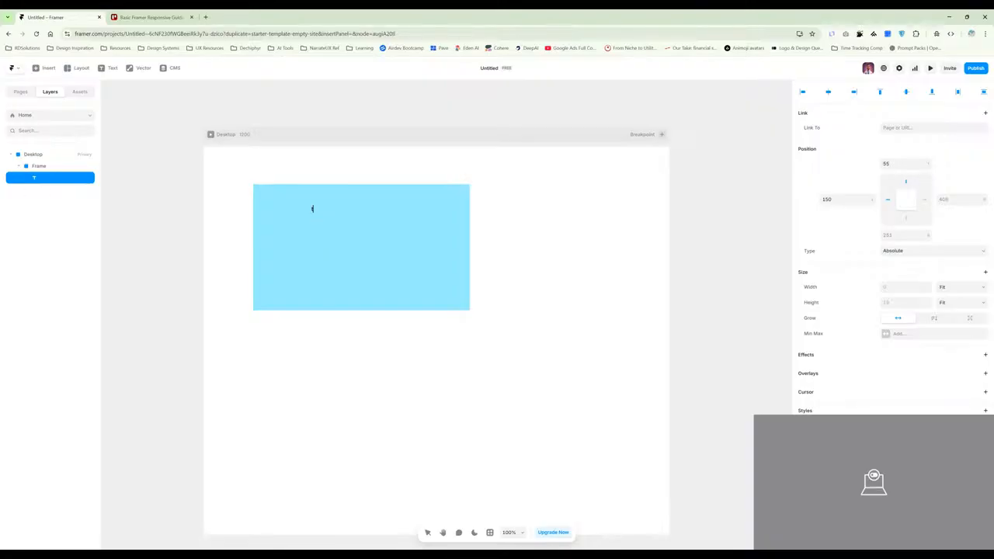
pyautogui.write('this a')
pyautogui.write(' smaple')
pyautogui.write(' text')
pyautogui.press('BackSpace')
pyautogui.press('Right')
pyautogui.write('m')
pyautogui.press('Right')
pyautogui.press('Right')
pyautogui.press('Right')
pyautogui.press('Right')
pyautogui.write('.')
pyautogui.press('BackSpace')
pyautogui.press('Escape')
pyautogui.scroll(1, 525, 216)
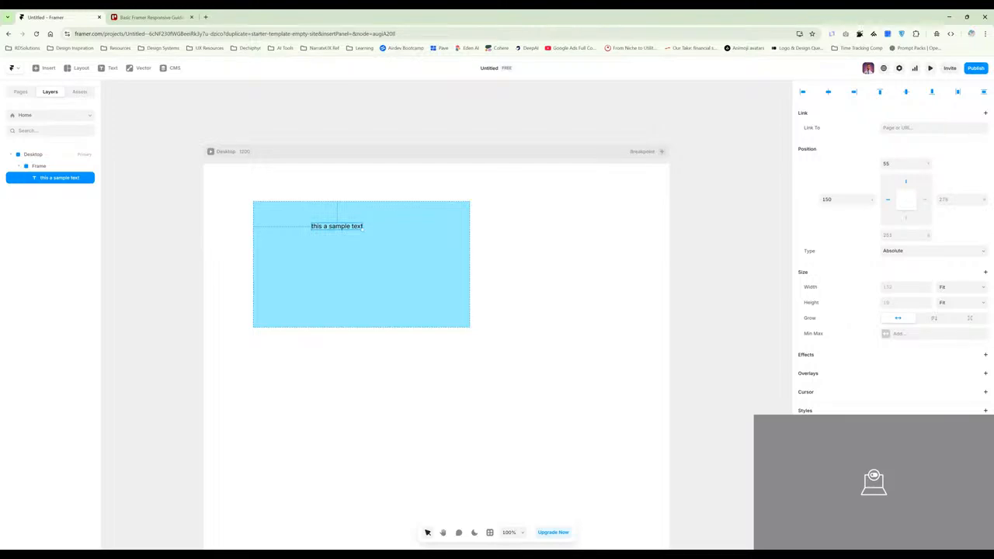
# - Select the blue frame together with its nested text by area to show how the layers are grouped
pyautogui.click(244, 126)
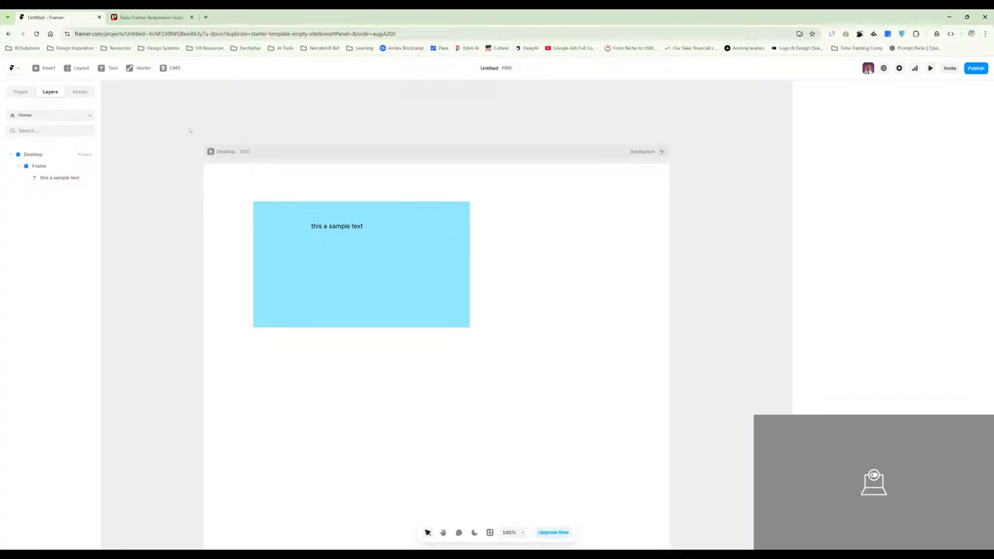
pyautogui.moveTo(187, 138); pyautogui.dragTo(683, 394)
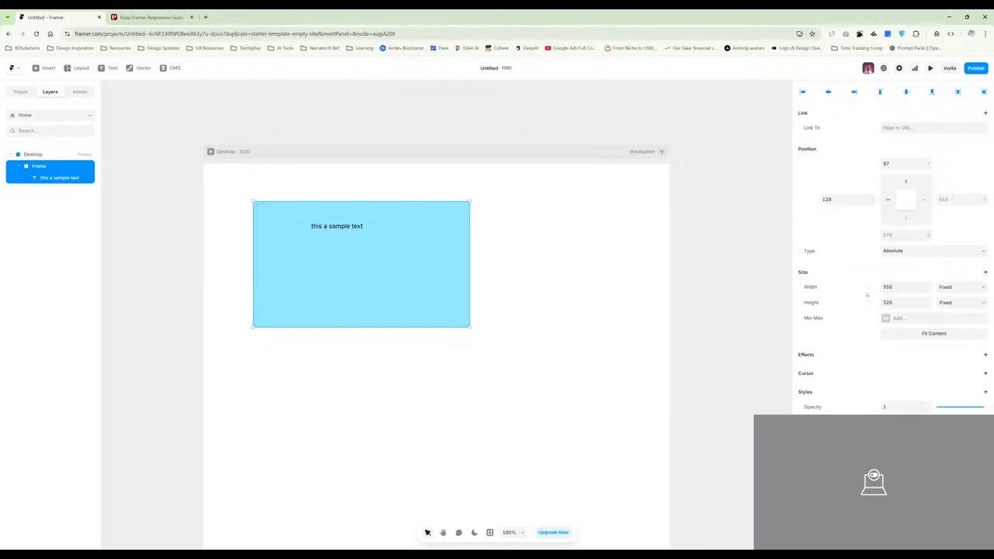
pyautogui.click(154, 158)
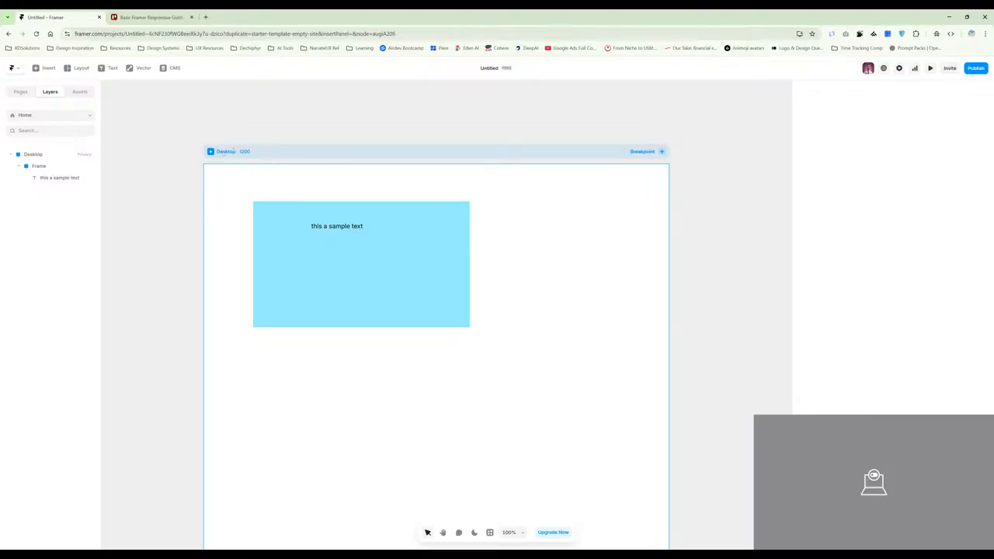
# - Set the Desktop breakpoint's width to 1440
pyautogui.click(248, 153)
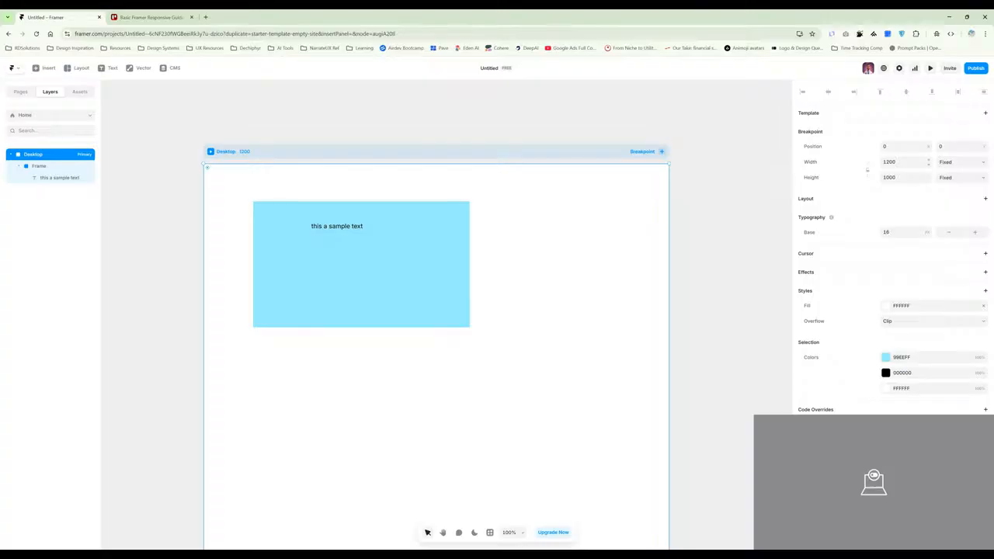
pyautogui.click(868, 170)
pyautogui.write('1440')
pyautogui.press('Return')
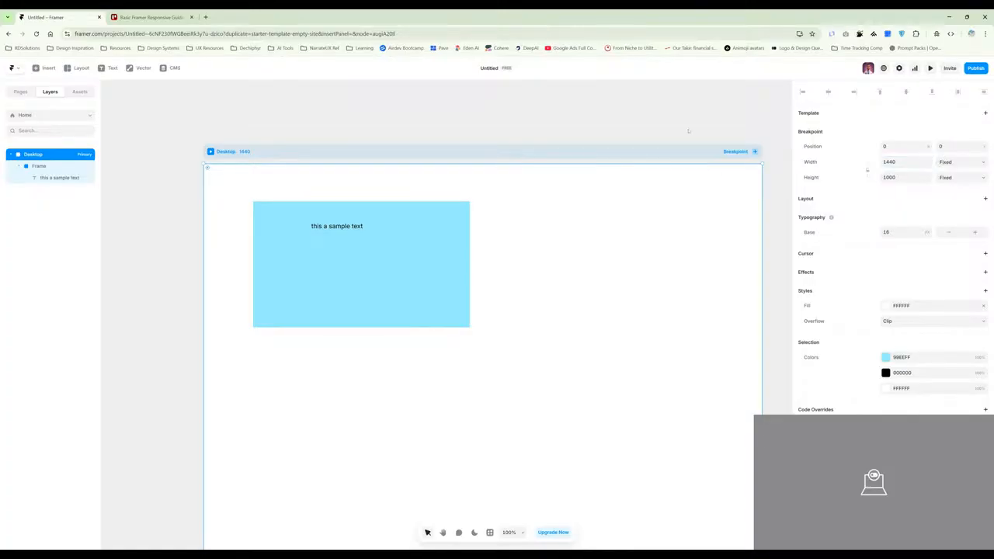
# - Examine the size and position properties of the Desktop breakpoint, the blue frame and the sample text
pyautogui.press('Escape')
pyautogui.click(285, 157)
pyautogui.click(867, 169)
pyautogui.press('Return')
pyautogui.click(867, 170)
pyautogui.click(672, 145)
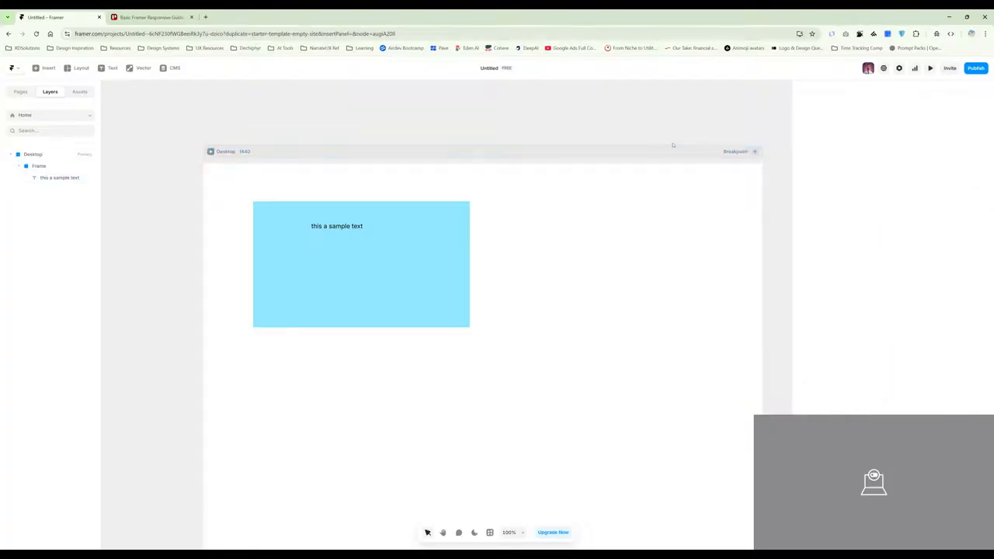
pyautogui.click(292, 152)
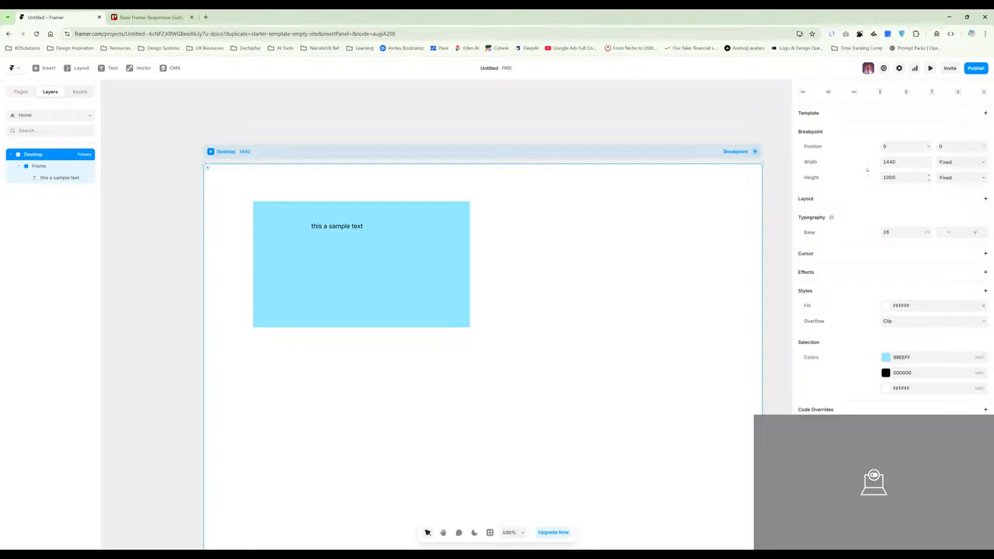
pyautogui.scroll(-2, 435, 225)
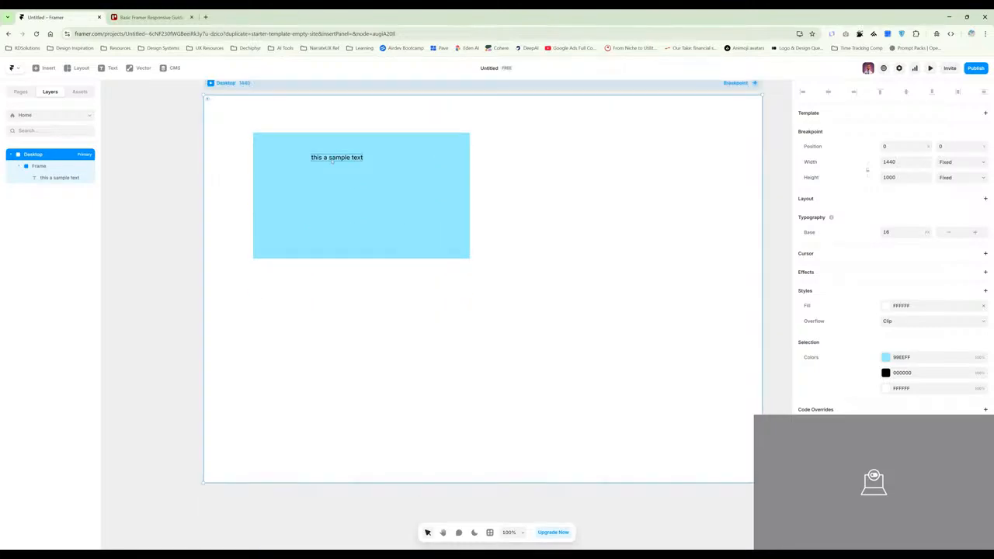
pyautogui.click(404, 202)
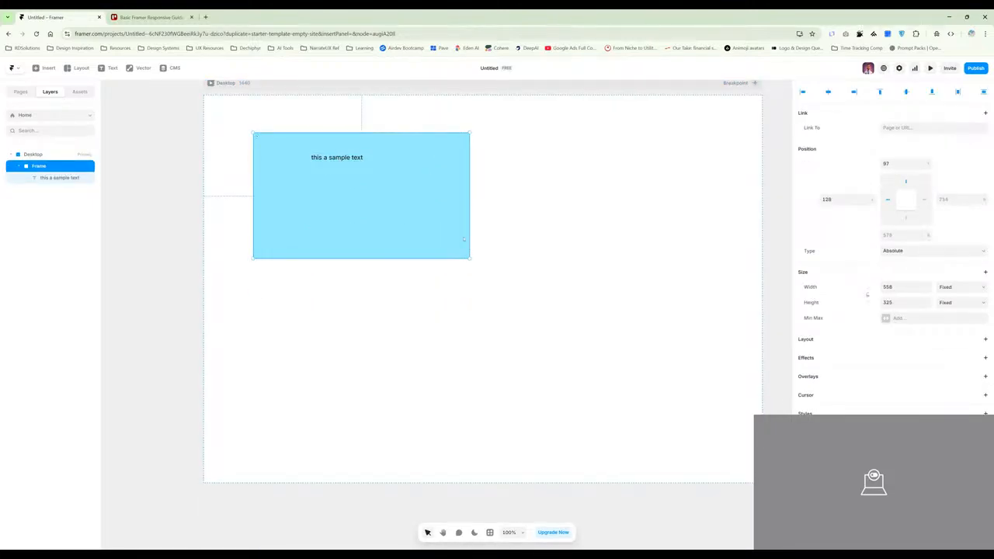
pyautogui.click(337, 158)
pyautogui.scroll(1, 502, 217)
pyautogui.scroll(-2, 515, 306)
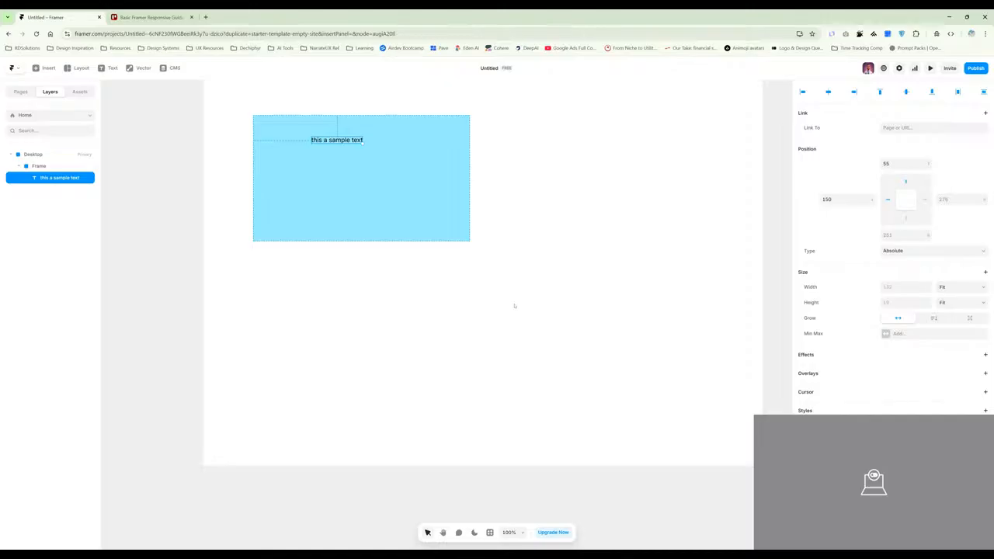
pyautogui.scroll(2, 514, 306)
# - Duplicate the blue frame with its text and place the copy below and to the right, about 563 from the left and 541 from the top
pyautogui.click(420, 231)
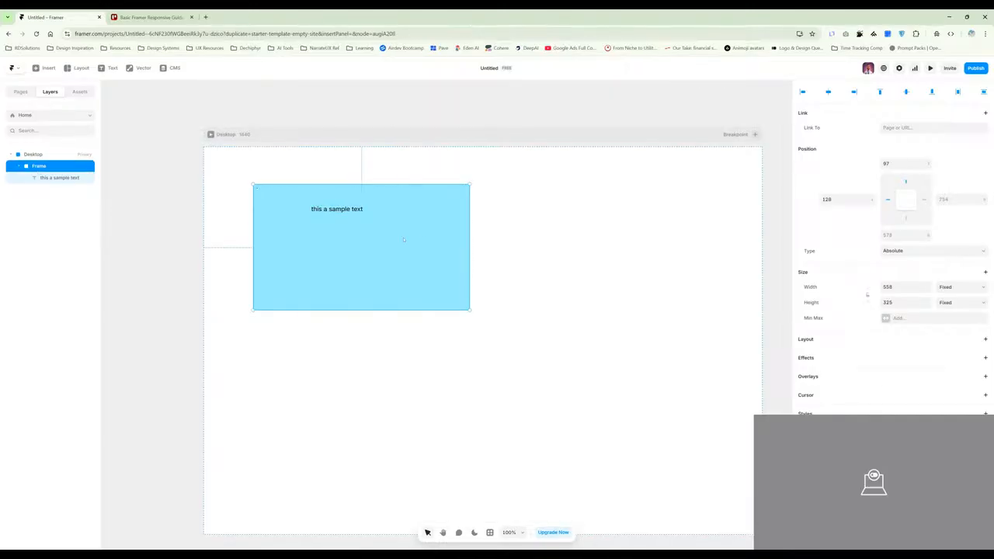
pyautogui.press('alt')
pyautogui.moveTo(407, 253); pyautogui.dragTo(566, 408)
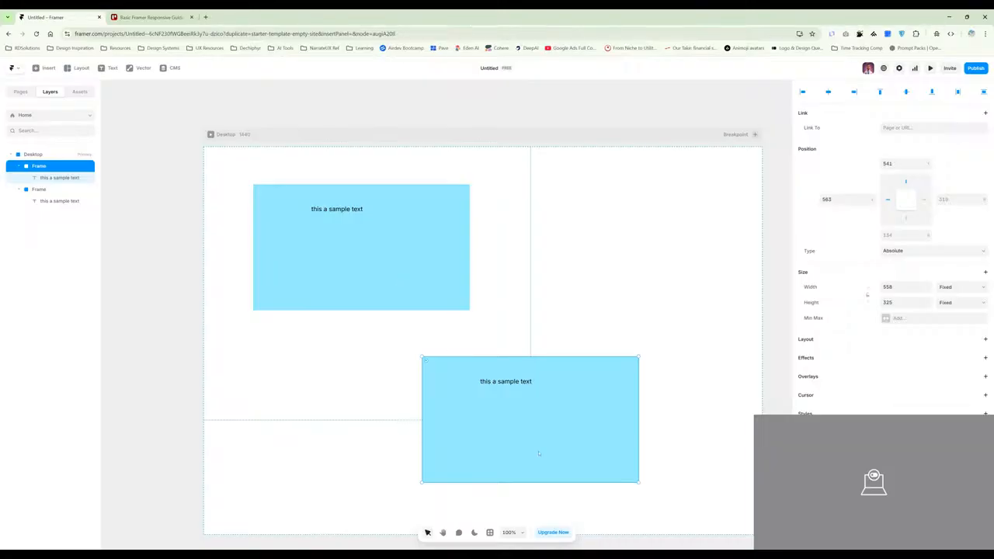
# - Duplicate the original blue frame and place the copy beside it, about 724 from the left and 134 from the top
pyautogui.click(401, 292)
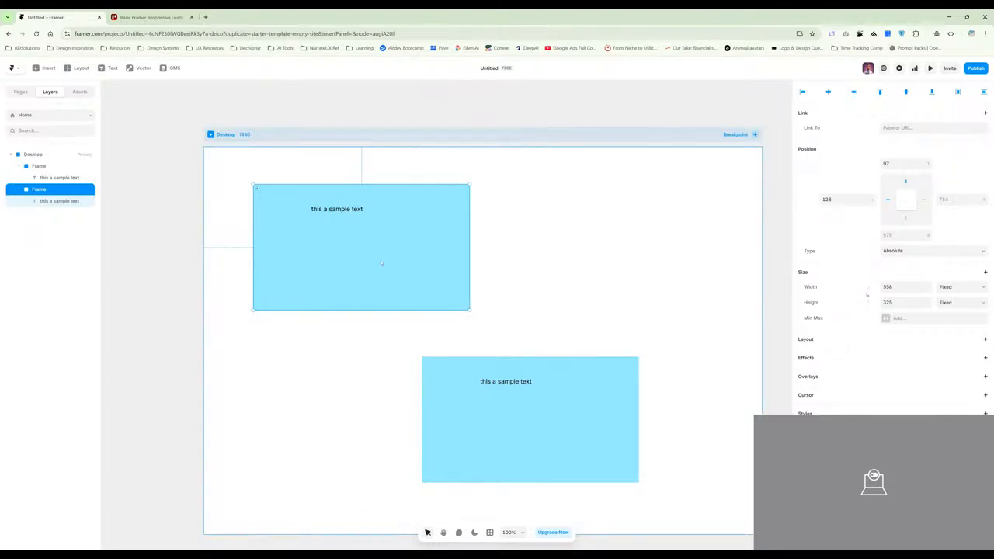
pyautogui.hotkey('ctrl', 'd')
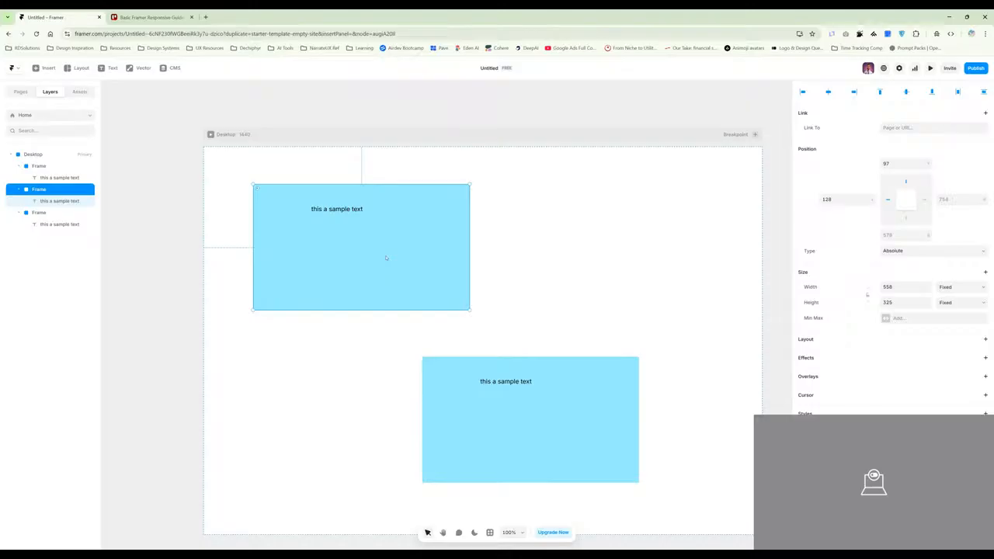
pyautogui.moveTo(386, 258); pyautogui.dragTo(615, 271)
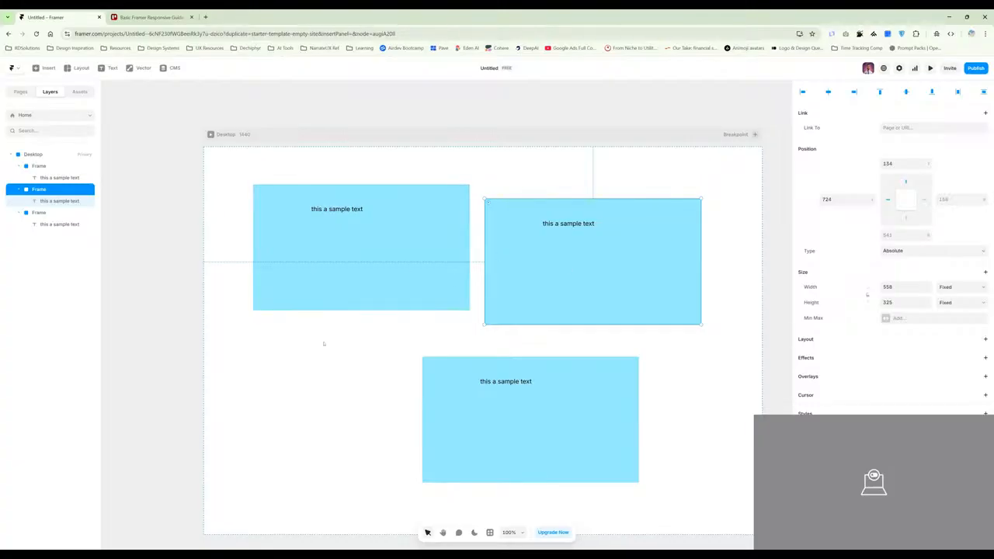
# - Duplicate the lower frame and place the copy in the Desktop's lower-left area, about 54 from the left and 654 from the top
pyautogui.scroll(-1, 466, 317)
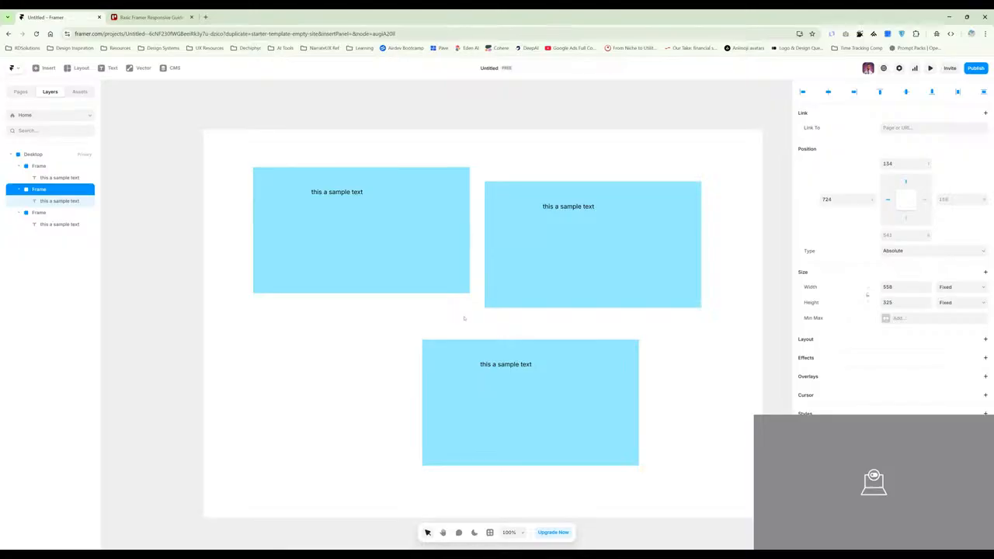
pyautogui.scroll(-4, 534, 294)
pyautogui.click(534, 294)
pyautogui.scroll(3, 517, 344)
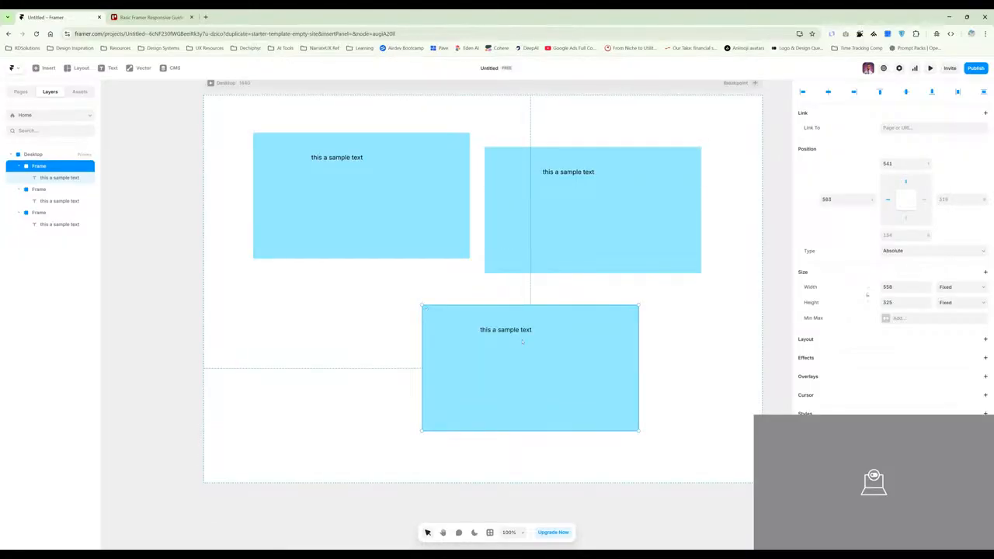
pyautogui.scroll(-1, 379, 345)
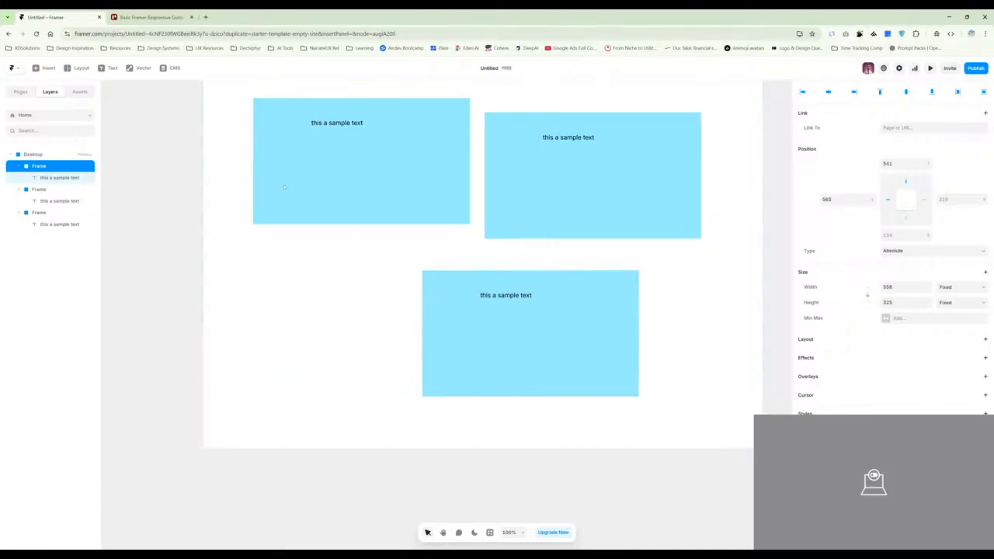
pyautogui.scroll(1, 309, 318)
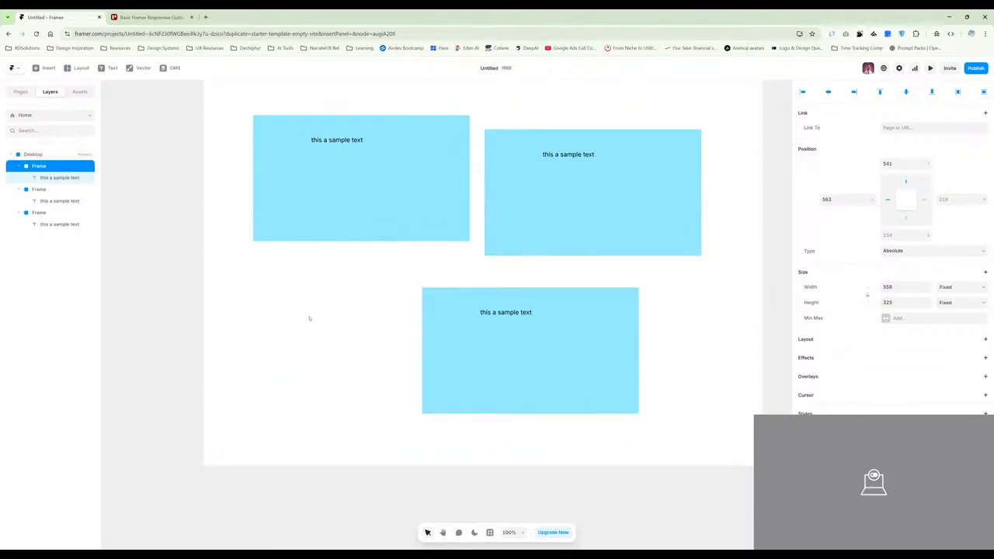
pyautogui.scroll(1, 311, 318)
pyautogui.click(489, 331)
pyautogui.click(460, 347)
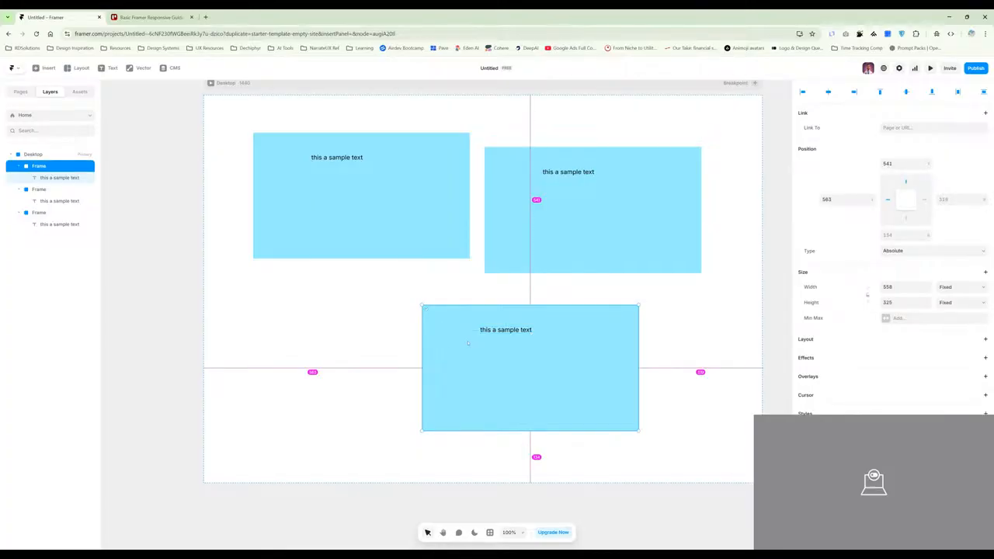
pyautogui.moveTo(468, 343); pyautogui.dragTo(270, 386)
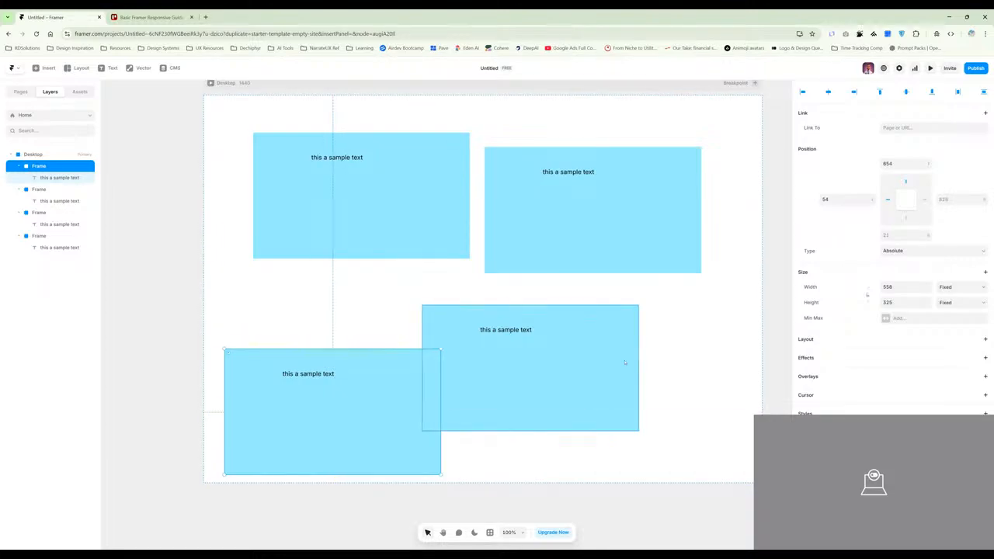
# - Move the two lower frames apart, placing the lower-left one about 83 from the left and 633 from the top
pyautogui.click(592, 365)
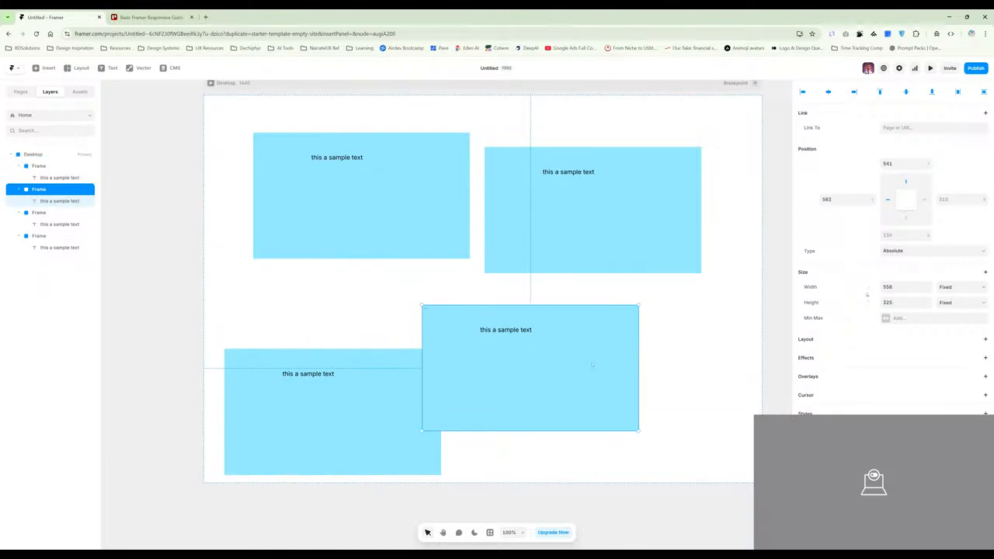
pyautogui.moveTo(593, 365); pyautogui.dragTo(633, 351)
pyautogui.moveTo(413, 378); pyautogui.dragTo(425, 370)
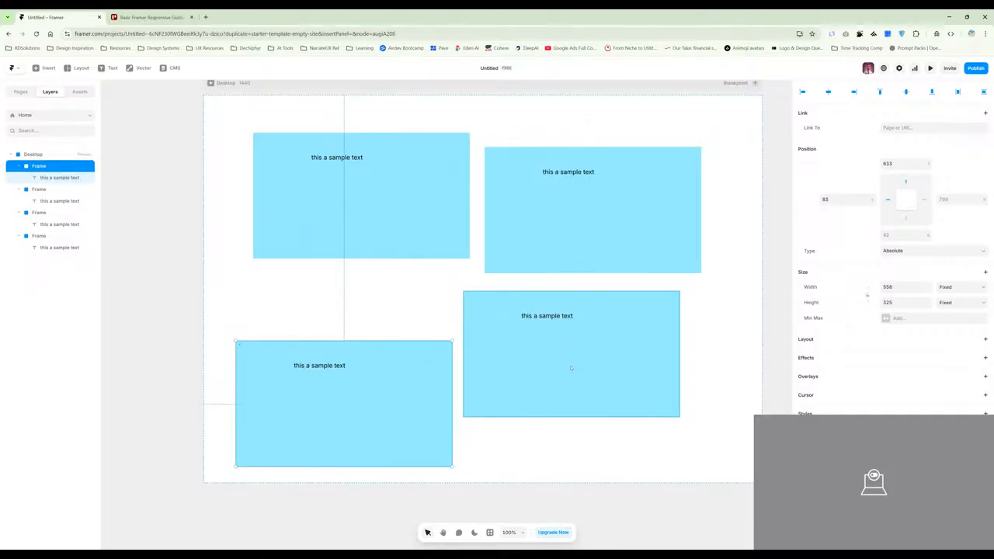
# - Collapse all four frame layers nested under the Desktop so their text layers are hidden in the layer tree
pyautogui.click(19, 167)
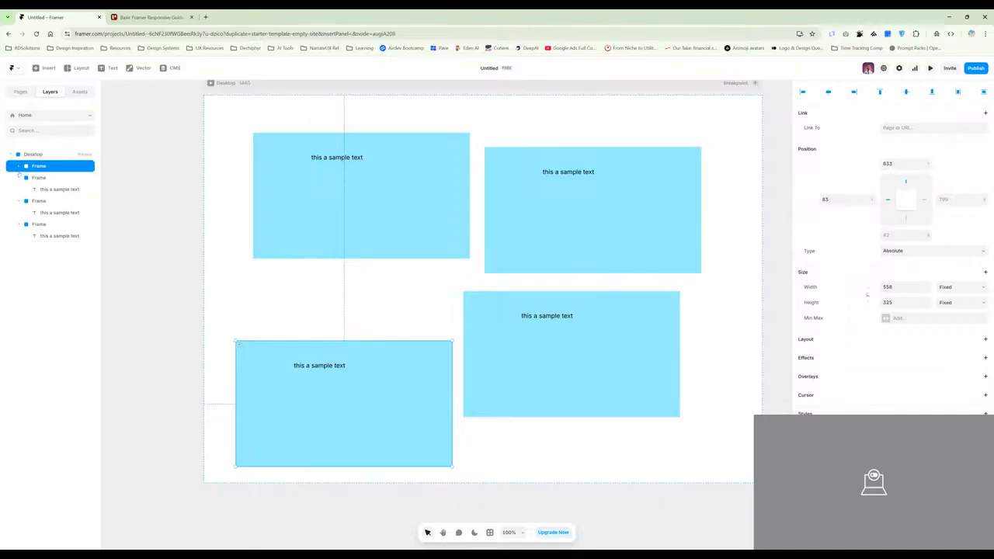
pyautogui.click(19, 178)
pyautogui.click(19, 190)
pyautogui.click(20, 201)
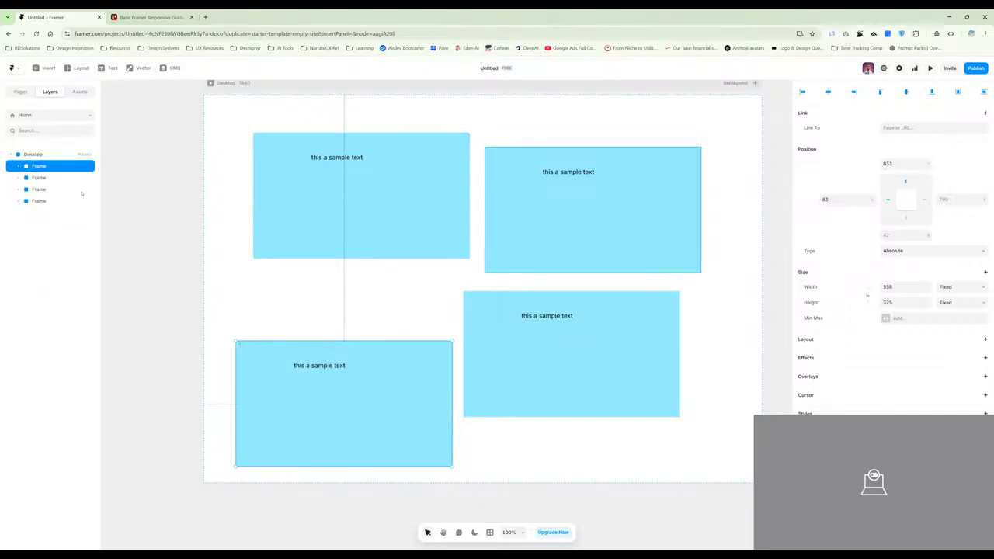
# - Look over the actions offered for the first frame layer, and close the list without choosing one
pyautogui.rightClick(39, 169)
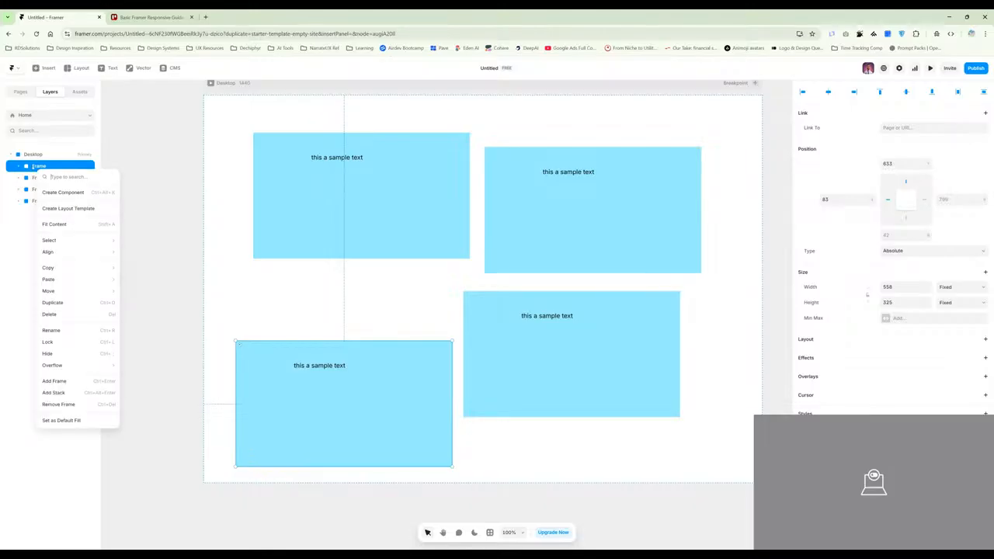
pyautogui.moveTo(64, 269)
pyautogui.click(505, 401)
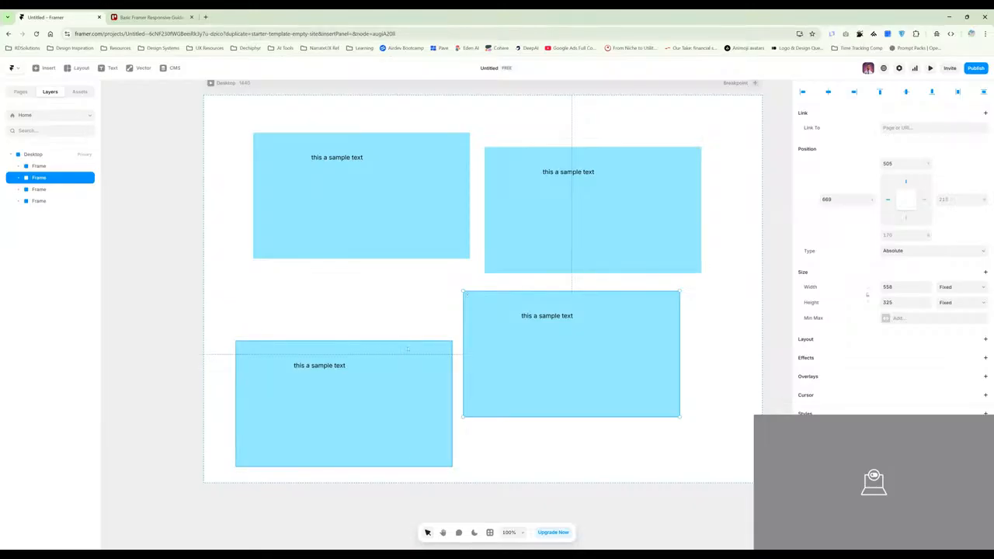
# - Arrange the four blue frames in a tight two-by-two grid, with the upper-right one at 694, 97 and the lower-left one at 128, 430
pyautogui.click(381, 357)
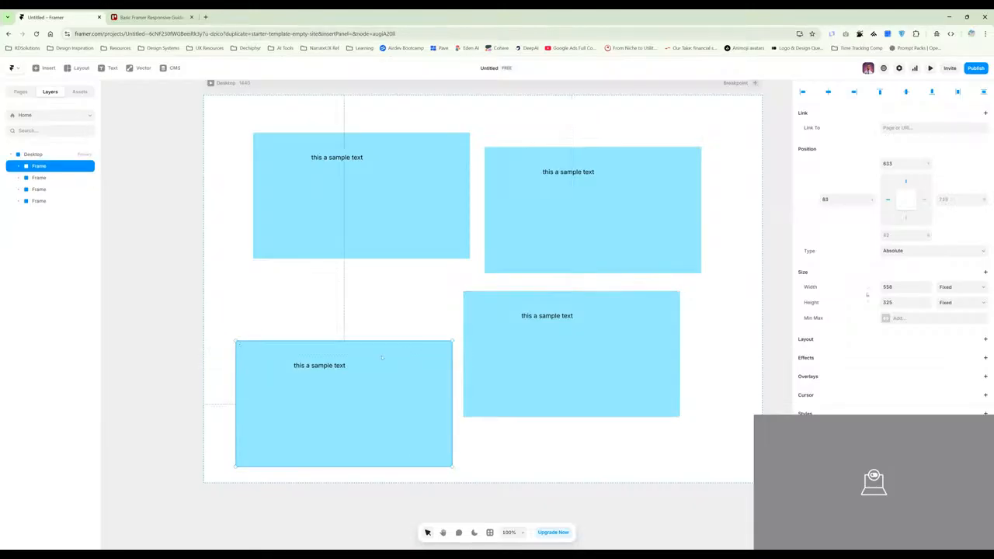
pyautogui.moveTo(381, 357); pyautogui.dragTo(384, 302)
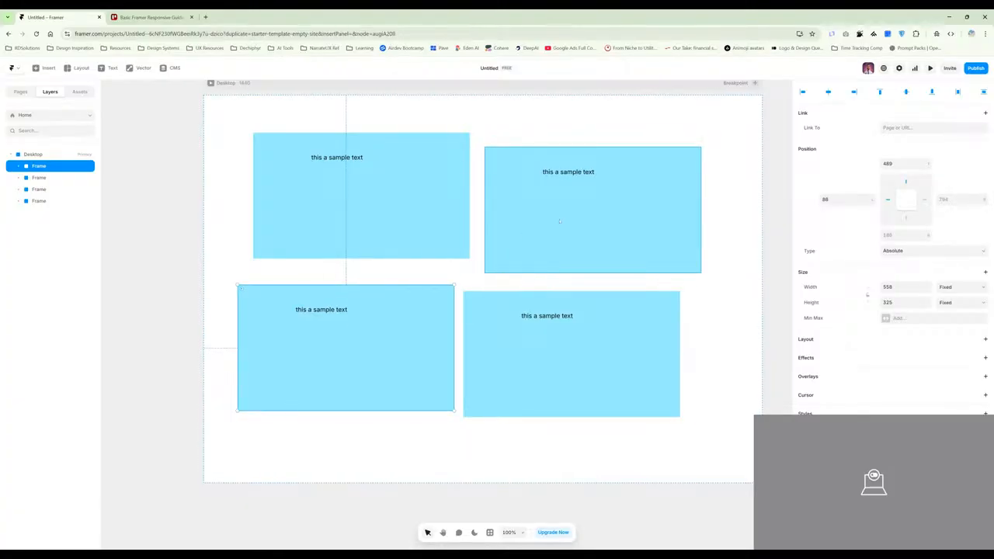
pyautogui.moveTo(523, 236); pyautogui.dragTo(548, 208)
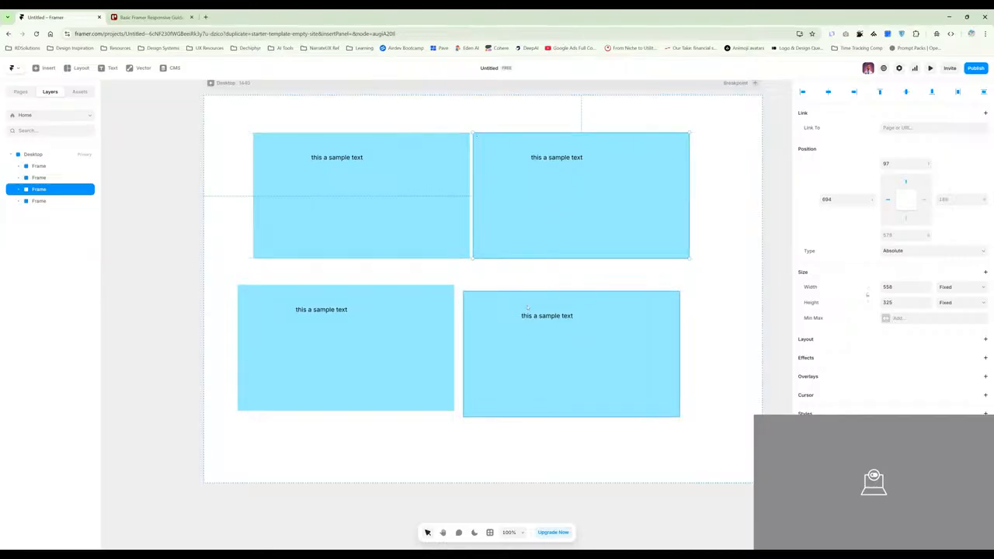
pyautogui.moveTo(501, 316); pyautogui.dragTo(427, 289)
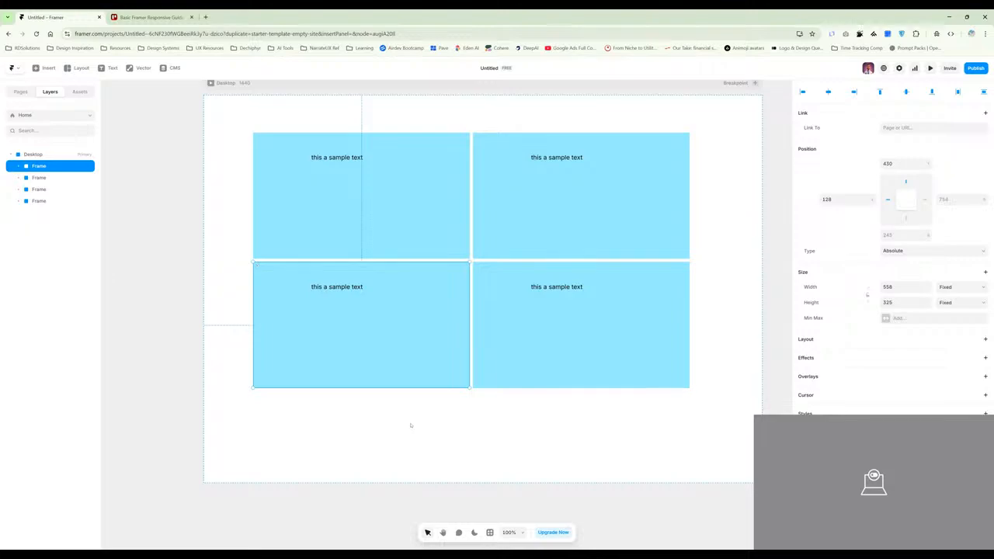
pyautogui.press('alt')
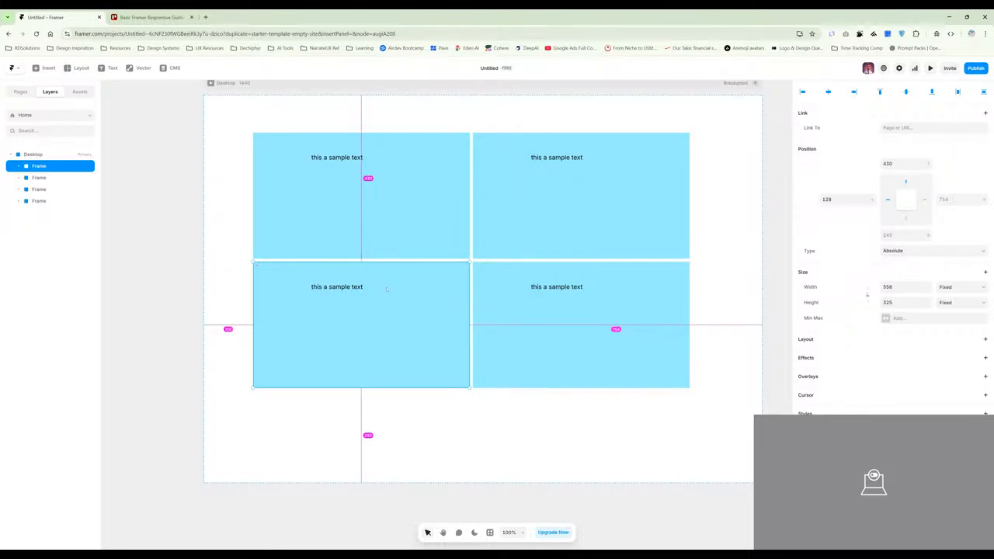
pyautogui.moveTo(387, 289); pyautogui.dragTo(413, 411)
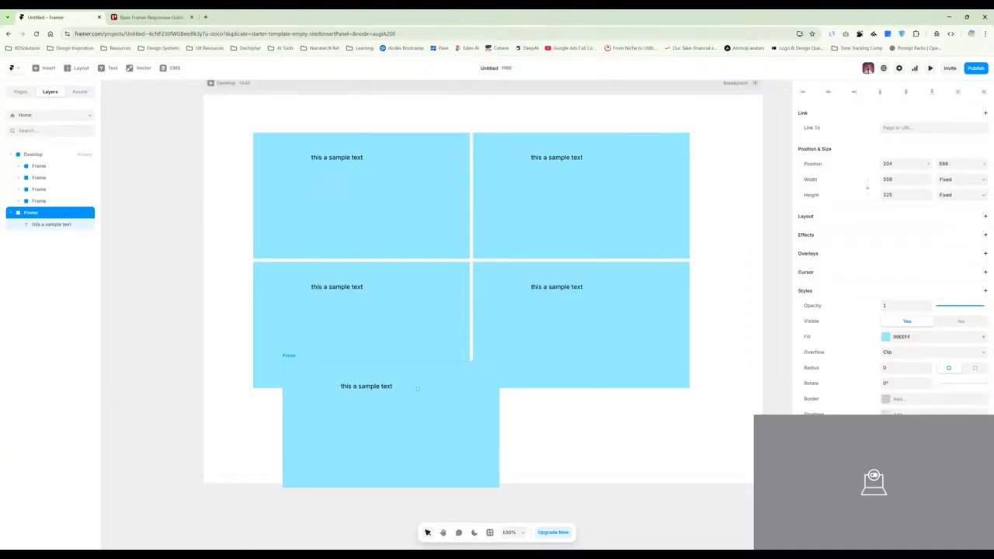
pyautogui.moveTo(352, 403); pyautogui.dragTo(385, 428)
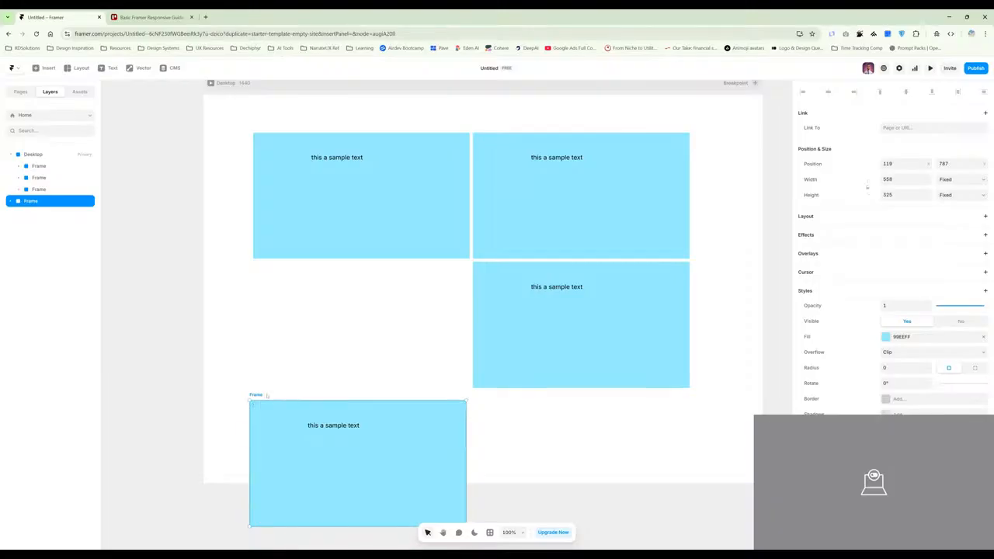
pyautogui.hotkey('ctrl', 'z')
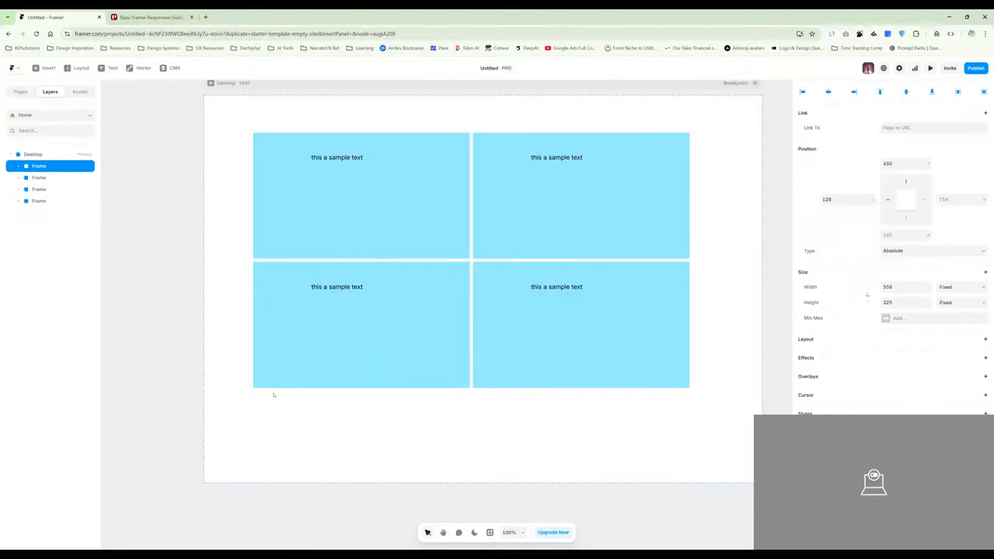
# - Duplicate the lower-left frame as a separate layer outside the Desktop, overlapping its lower edge at about 41, 765
pyautogui.moveTo(382, 316); pyautogui.dragTo(347, 446)
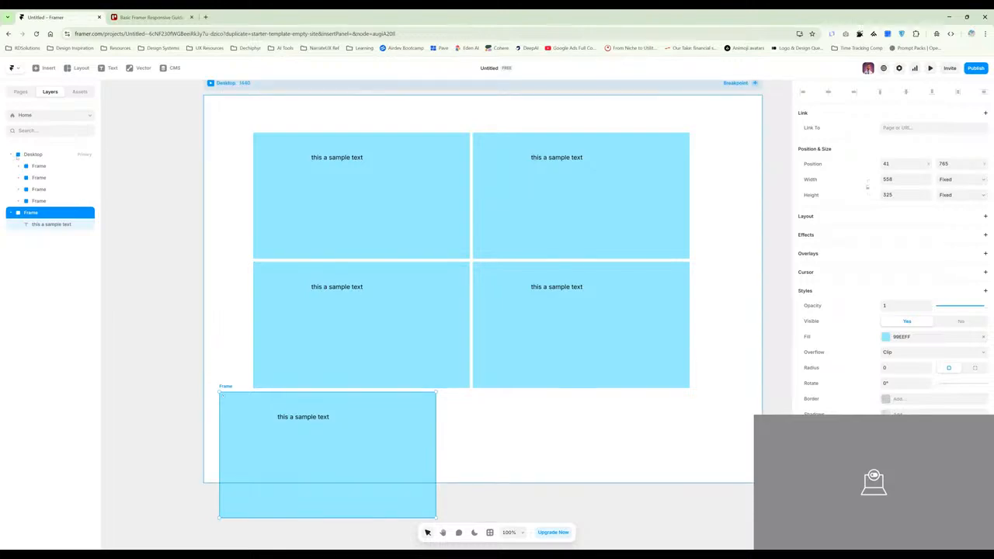
pyautogui.click(11, 155)
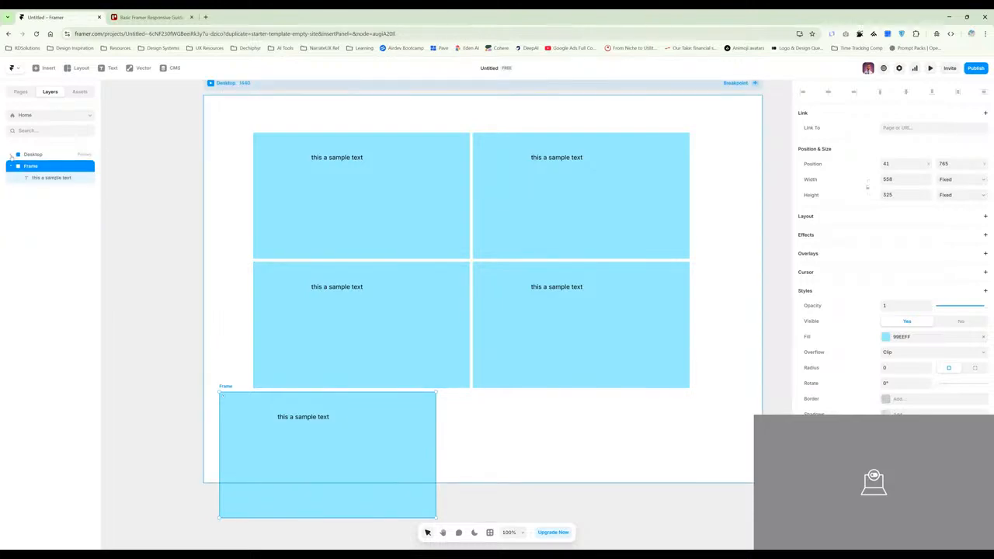
pyautogui.click(12, 155)
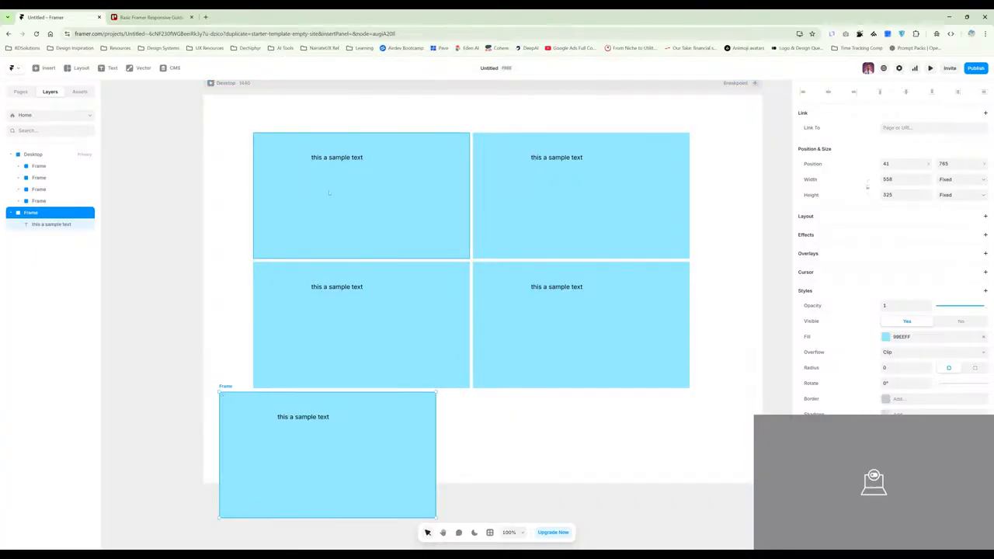
pyautogui.scroll(1, 243, 154)
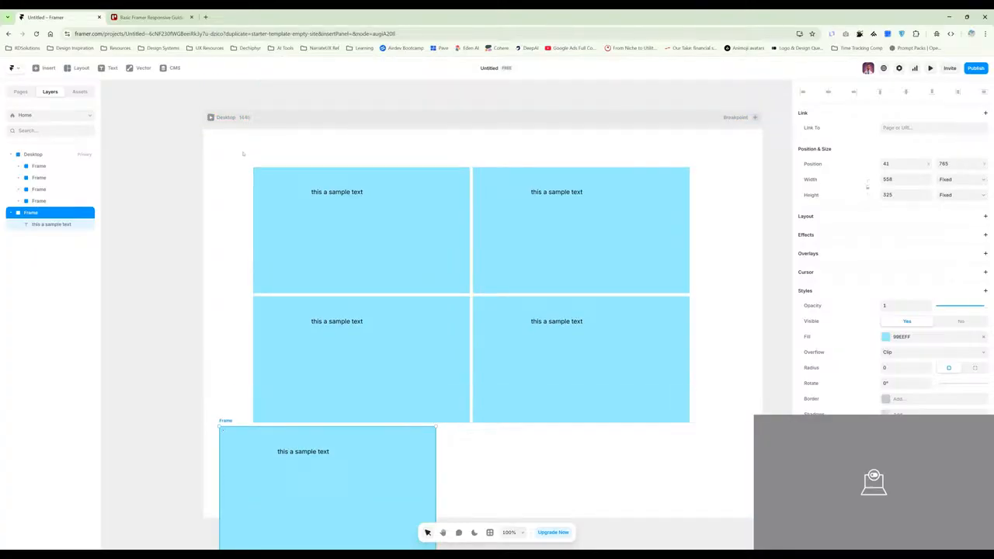
# - Compare the Desktop layer and its nested frames with the separate frame layer by selecting each in turn
pyautogui.click(35, 153)
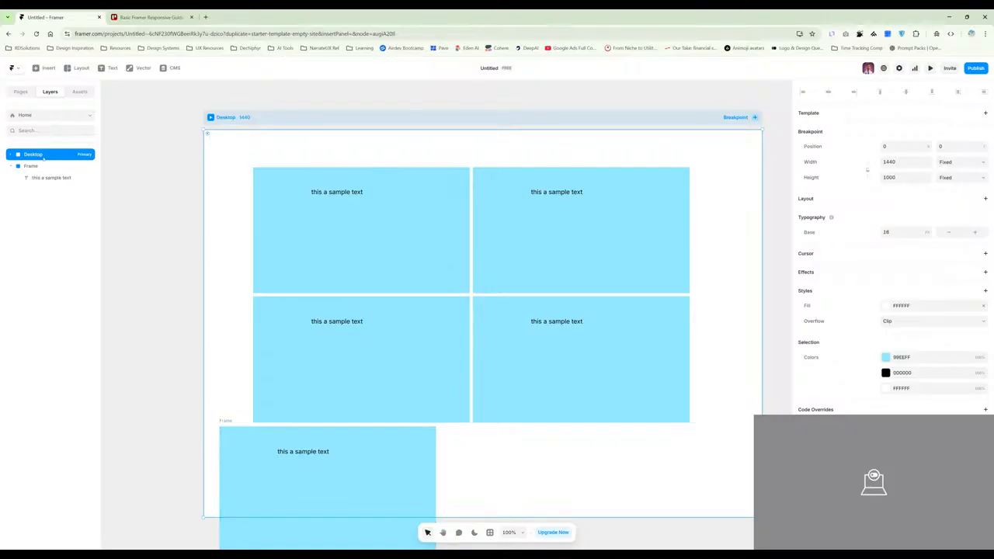
pyautogui.click(29, 166)
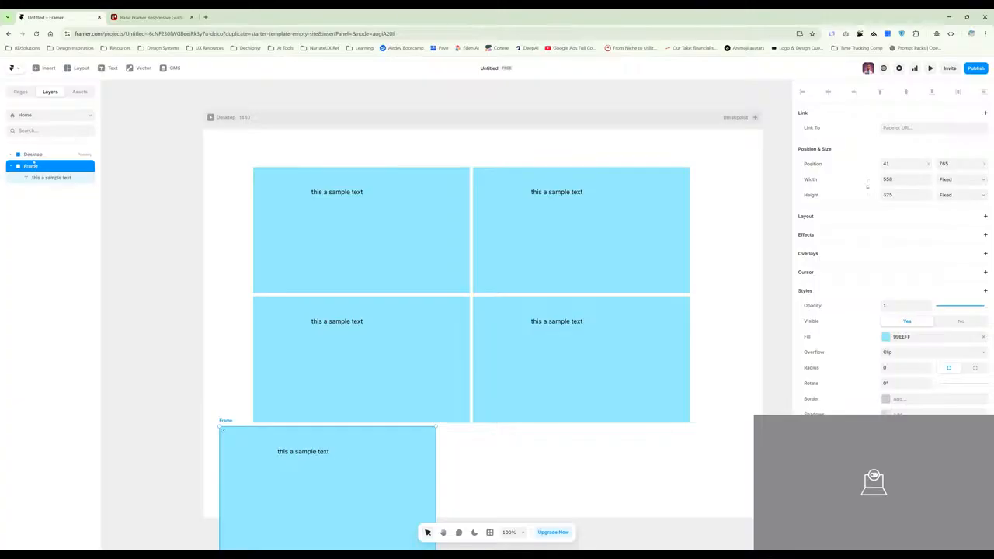
pyautogui.click(13, 155)
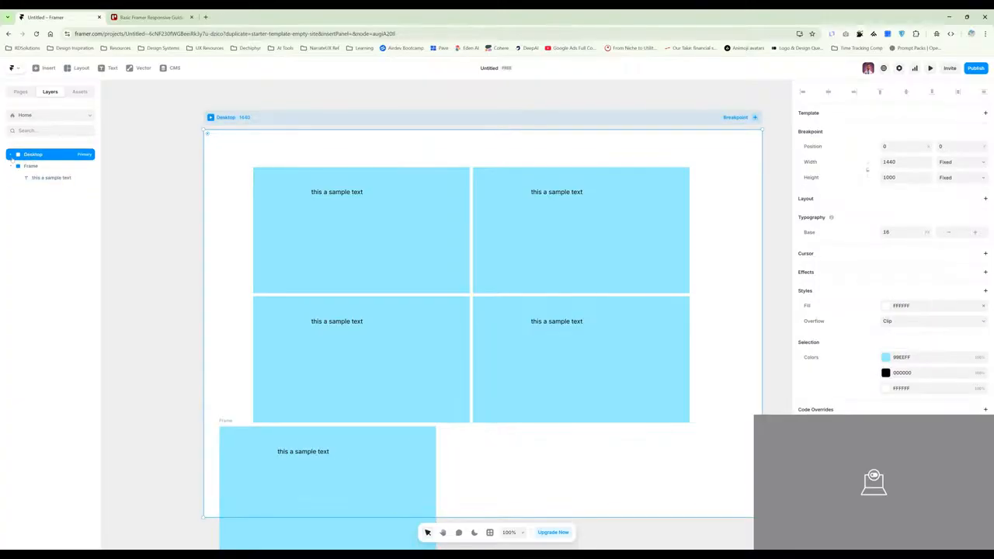
pyautogui.click(39, 214)
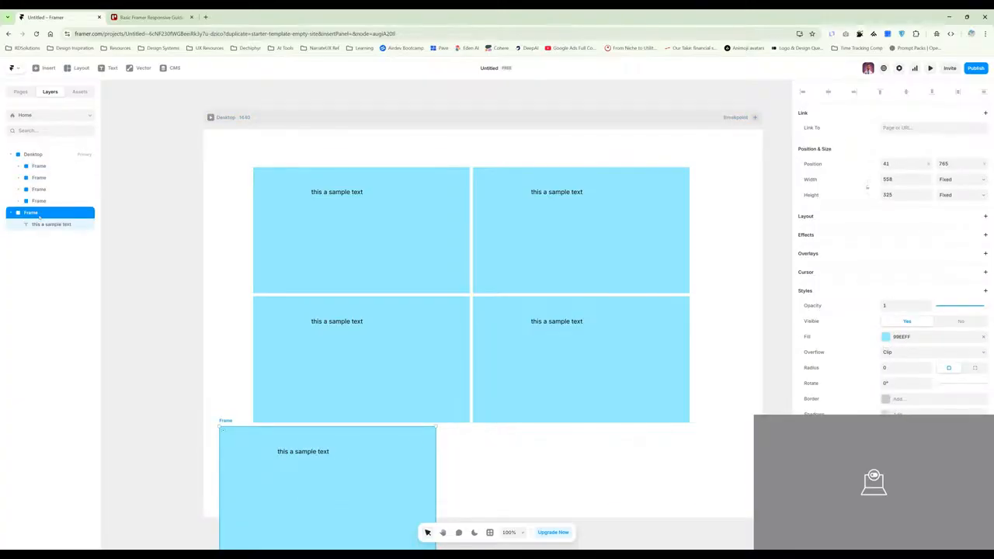
# - Nest the separate frame inside the Desktop, near its lower edge about 404 from the left and 651 from the top, and collapse its layer
pyautogui.scroll(-3, 201, 260)
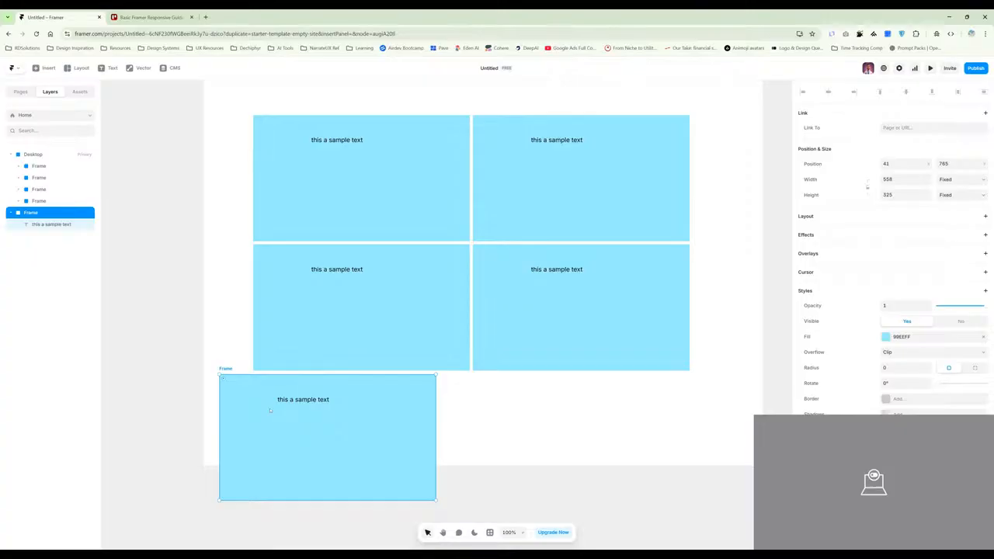
pyautogui.moveTo(282, 414); pyautogui.dragTo(359, 506)
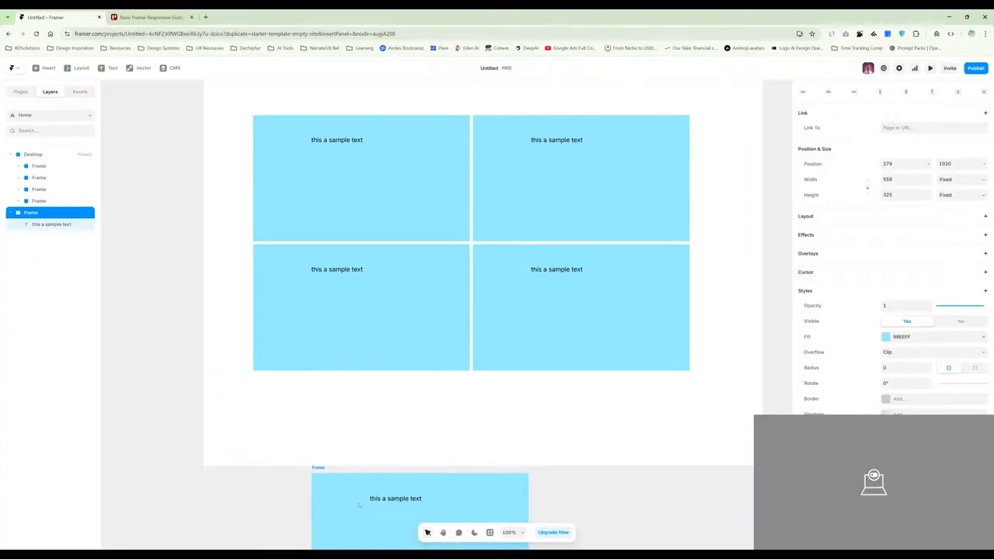
pyautogui.moveTo(359, 506); pyautogui.dragTo(409, 361)
pyautogui.scroll(1, 422, 212)
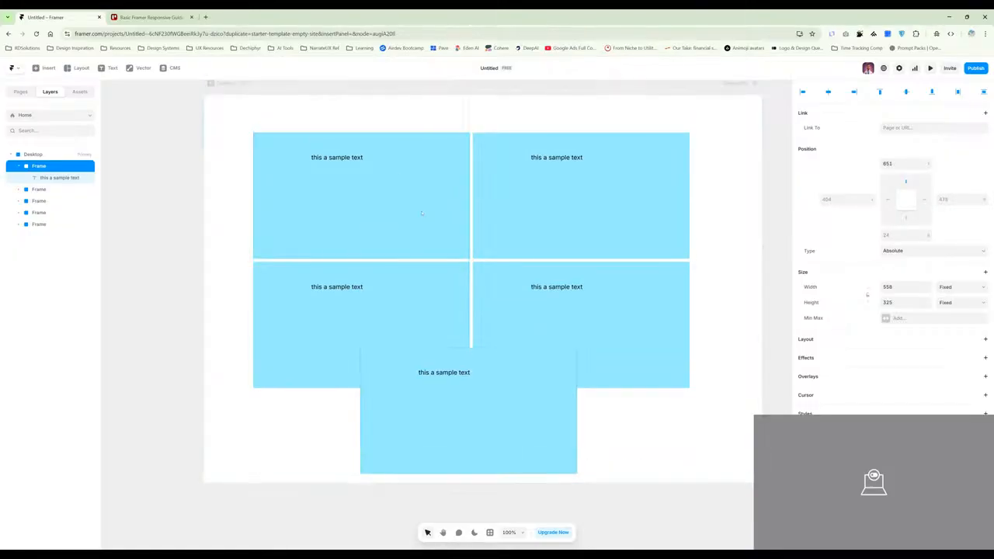
pyautogui.click(58, 166)
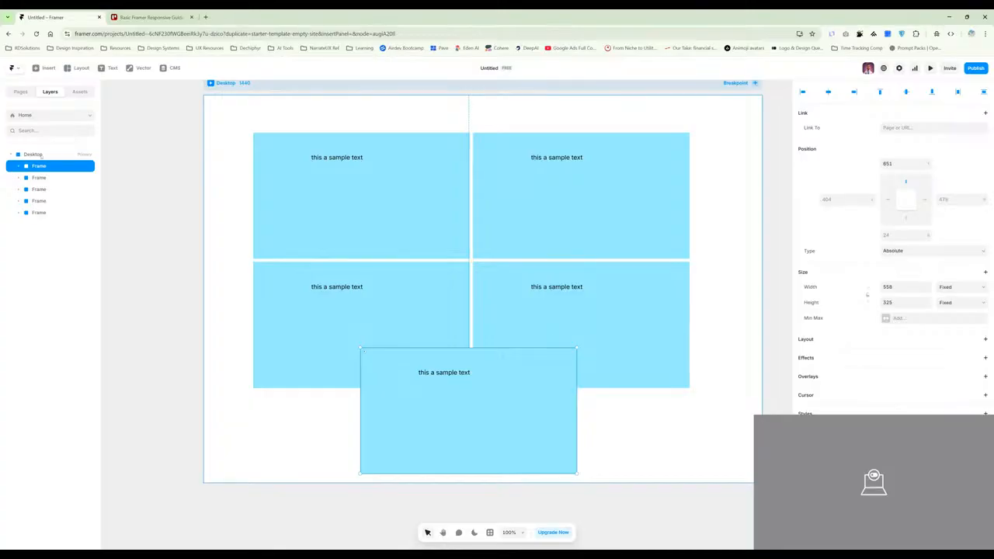
# - Select the Desktop and examine its breakpoint options, Tablet, Phone and Custom, without adding one, and clear the selection
pyautogui.click(36, 154)
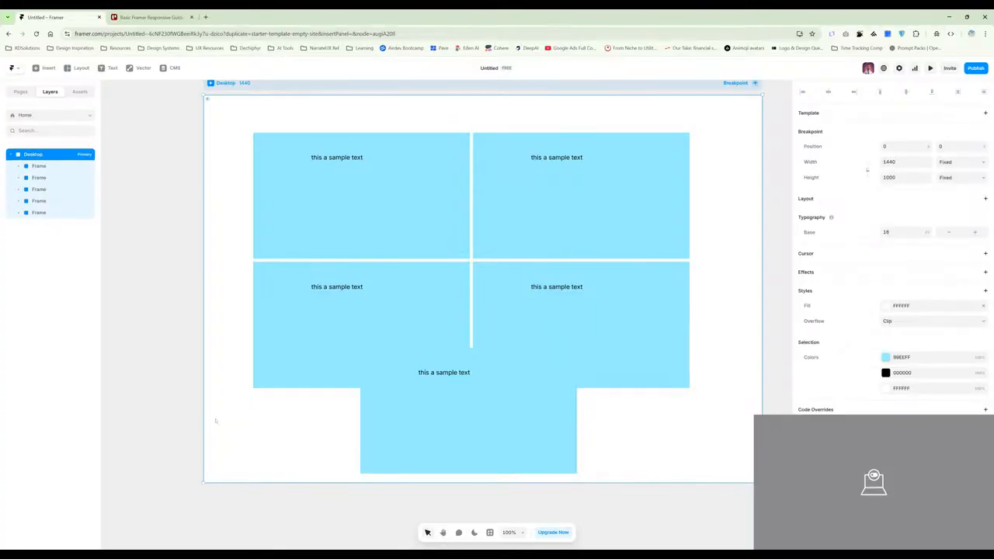
pyautogui.scroll(-1, 531, 361)
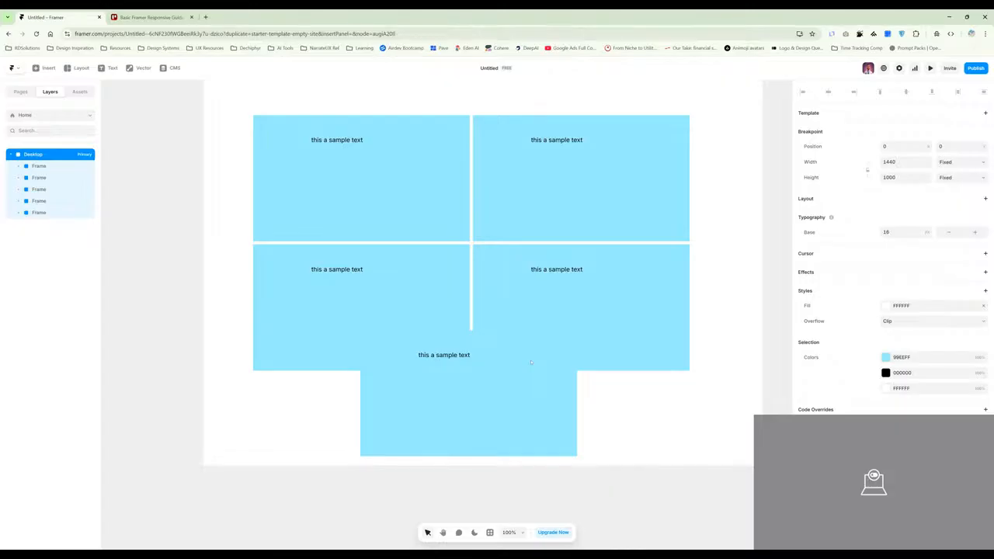
pyautogui.scroll(-1, 394, 277)
pyautogui.scroll(3, 350, 279)
pyautogui.scroll(2, 263, 282)
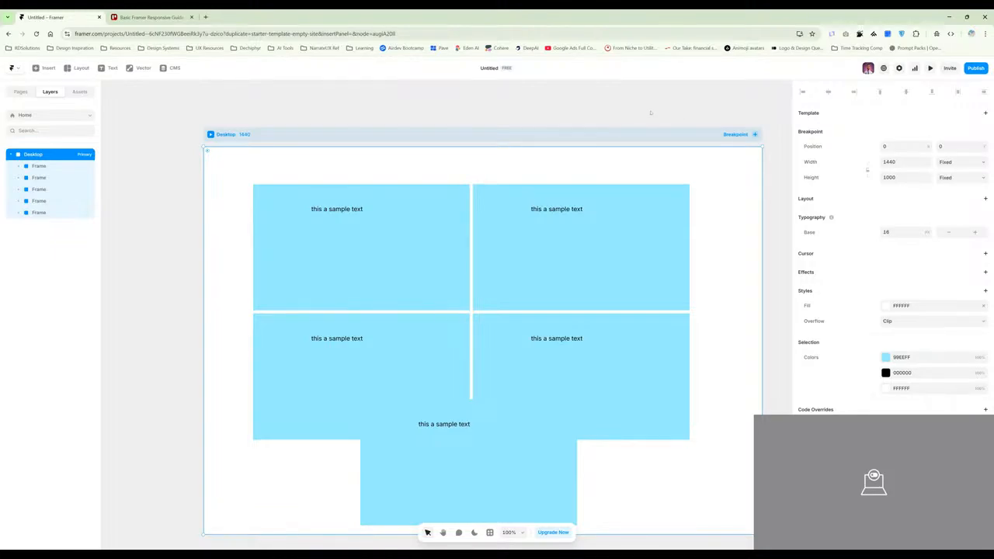
pyautogui.hscroll(2, 647, 111)
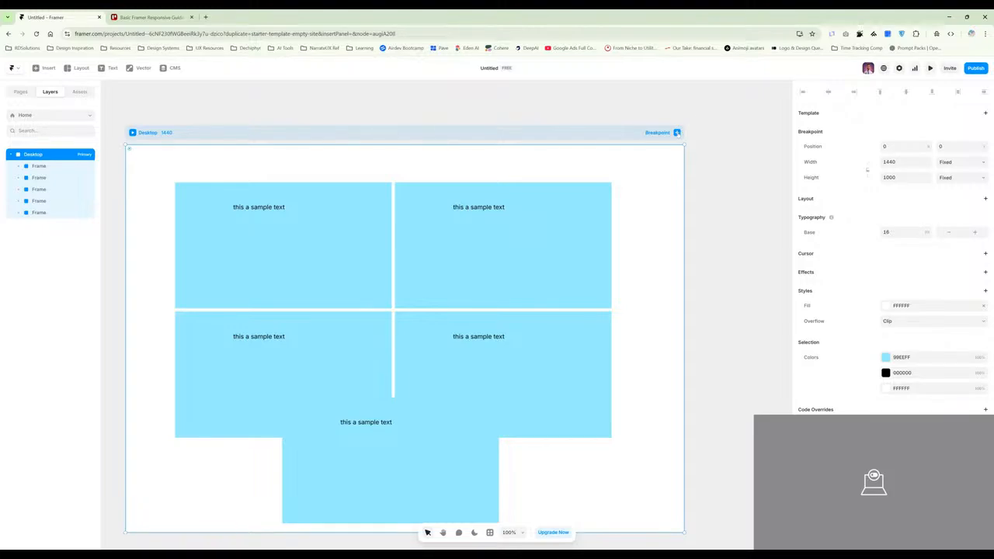
pyautogui.click(659, 132)
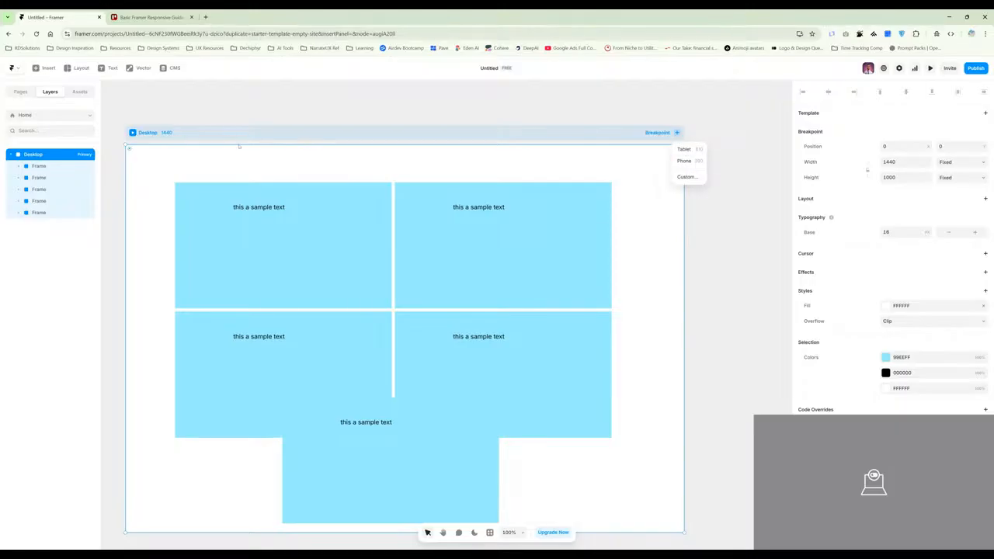
pyautogui.click(351, 130)
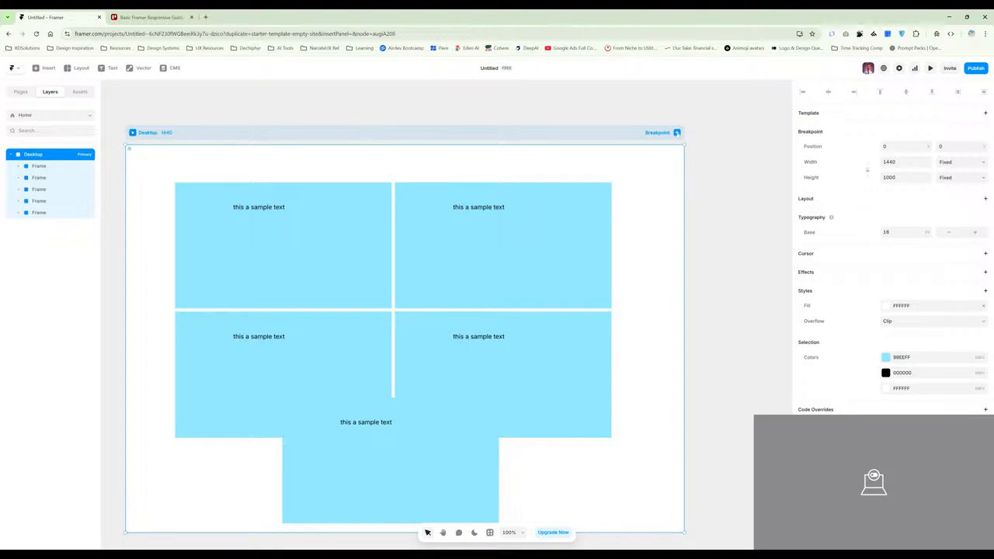
pyautogui.click(676, 132)
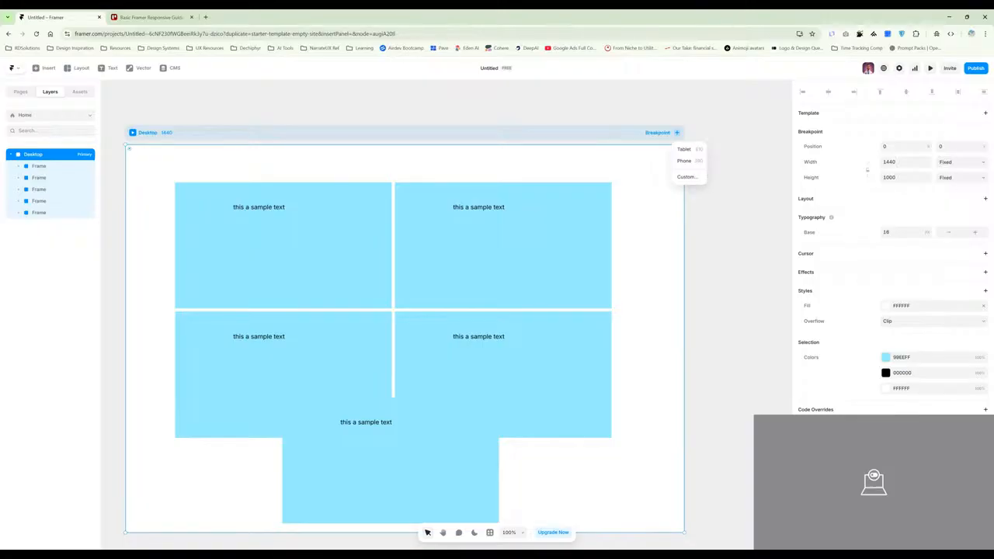
pyautogui.click(563, 112)
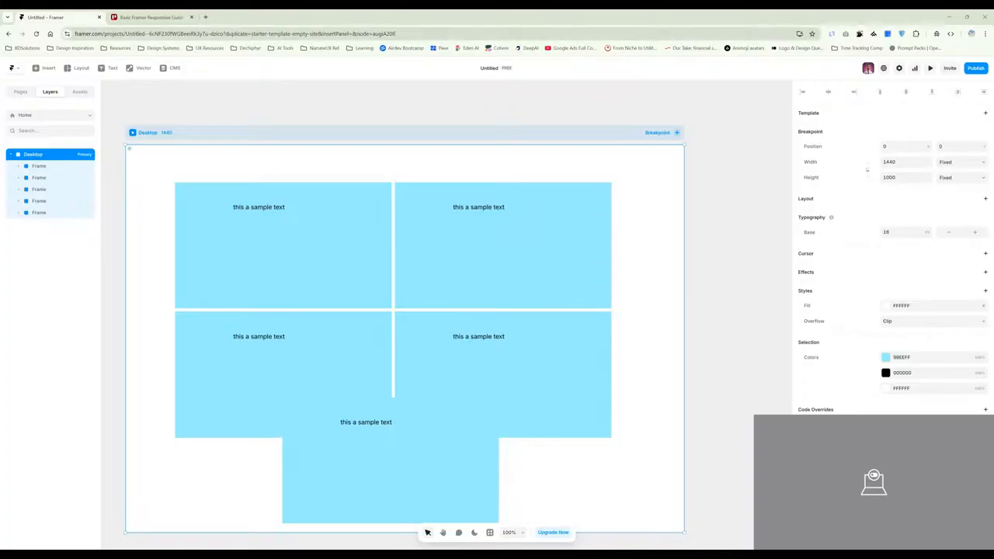
pyautogui.click(498, 101)
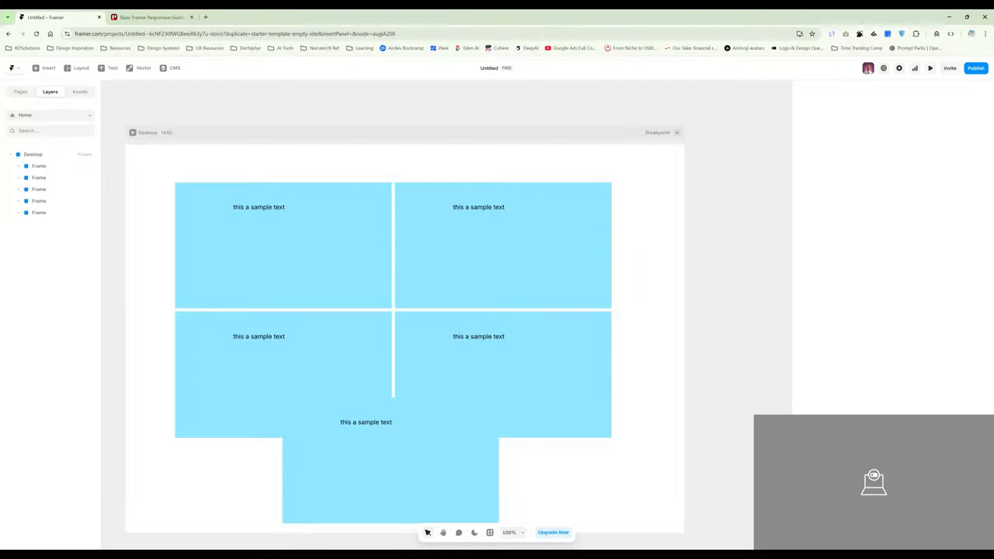
pyautogui.hotkey('ctrl', '=')
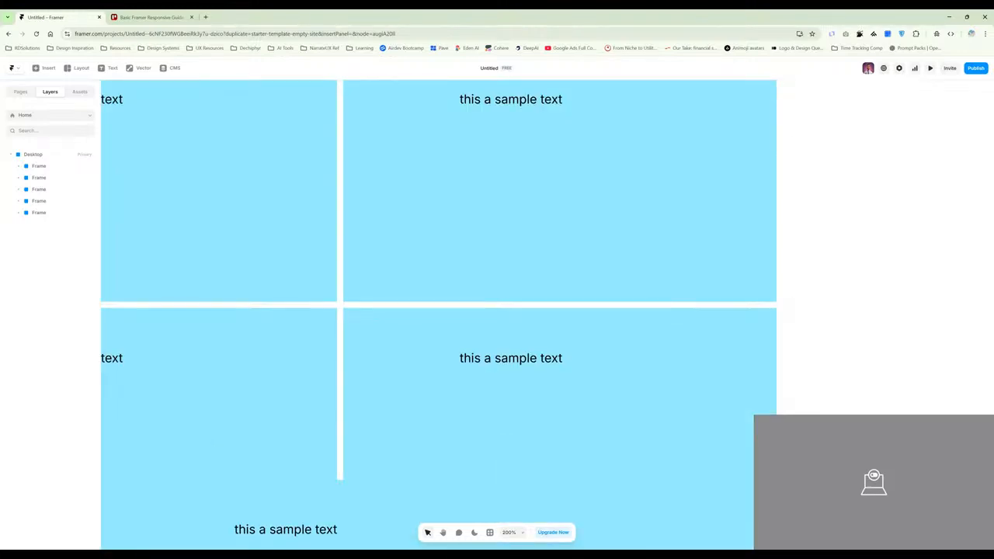
pyautogui.hotkey('ctrl', '-')
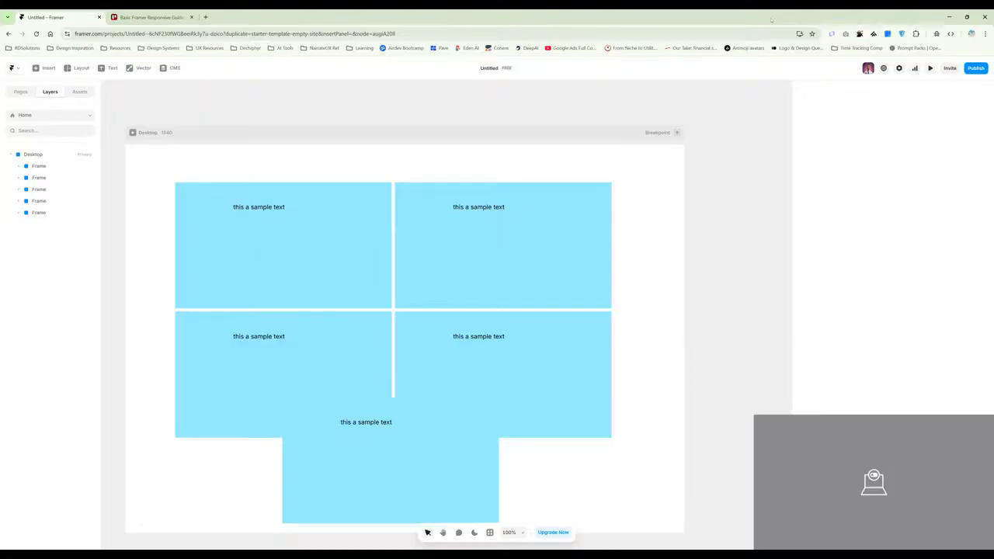
pyautogui.hotkey('ctrl', '=')
pyautogui.hotkey('ctrl', '=')
pyautogui.hotkey('ctrl', '=')
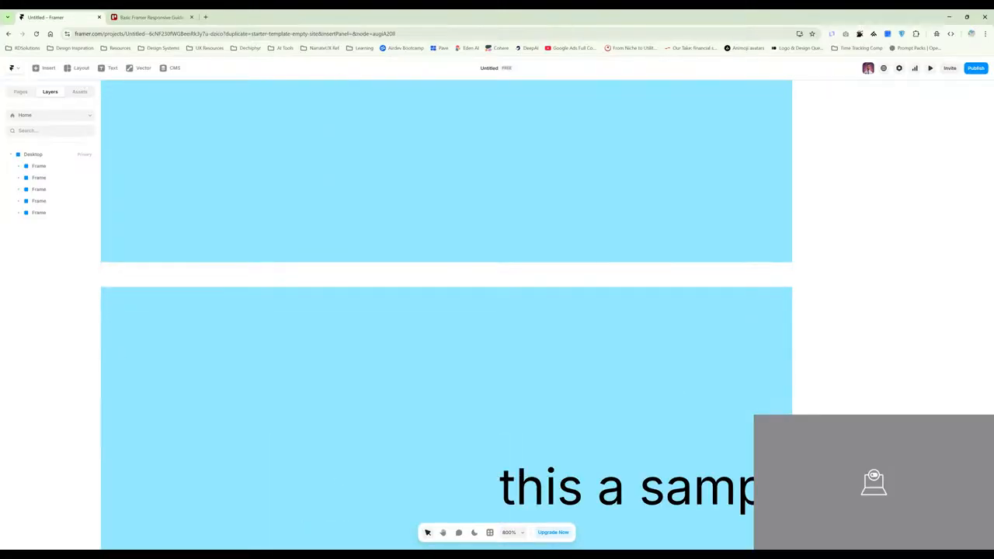
pyautogui.hotkey('shift', '1')
pyautogui.scroll(-5, 789, 111)
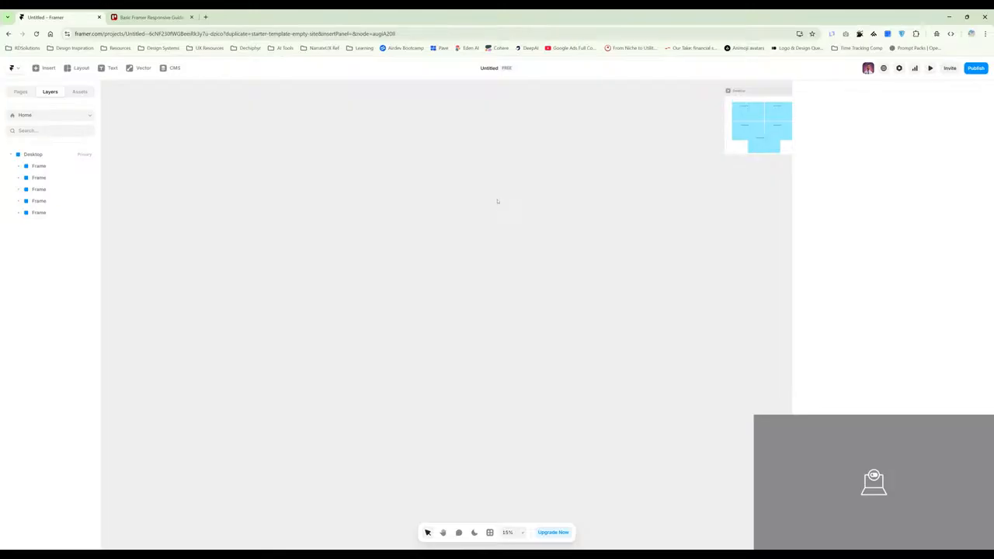
pyautogui.moveTo(498, 201); pyautogui.dragTo(443, 240)
pyautogui.scroll(2, 443, 240)
pyautogui.scroll(4, 443, 240)
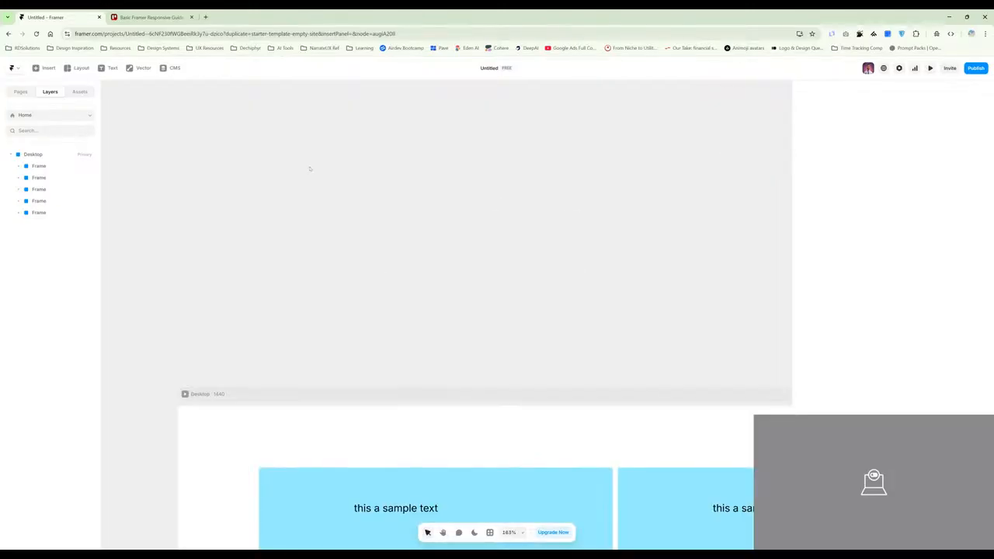
pyautogui.scroll(1, 310, 169)
# - Switch to the Trello card Basic Framer Responsive Guide Tutorial, enlarge the page zoom, and return to Framer
pyautogui.hotkey('ctrl', 'Tab')
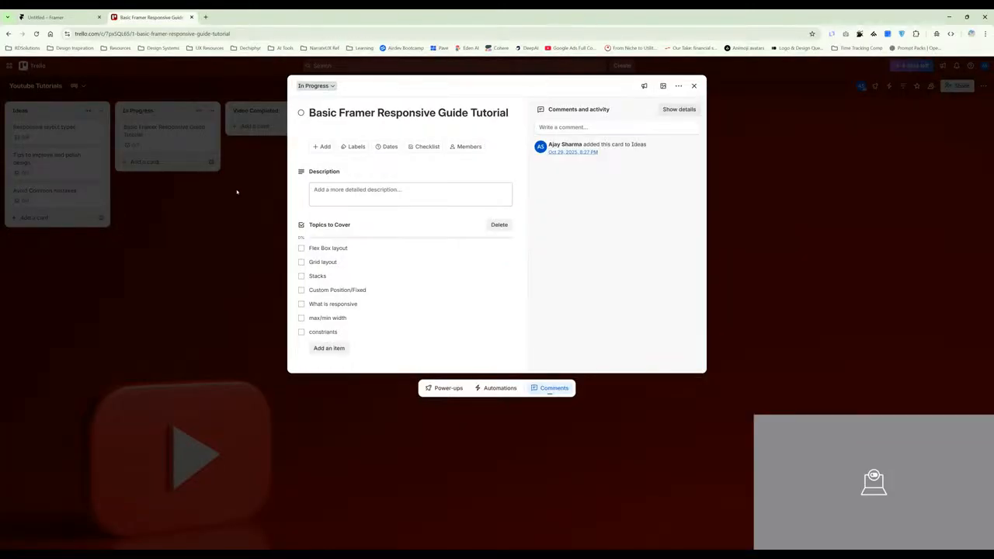
pyautogui.hotkey('ctrl', '+')
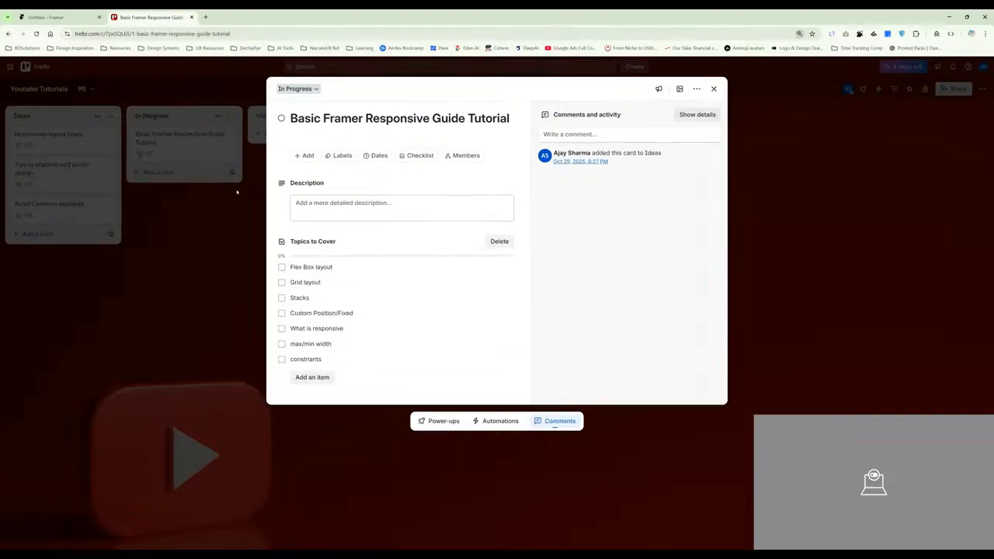
pyautogui.hotkey('ctrl', '+')
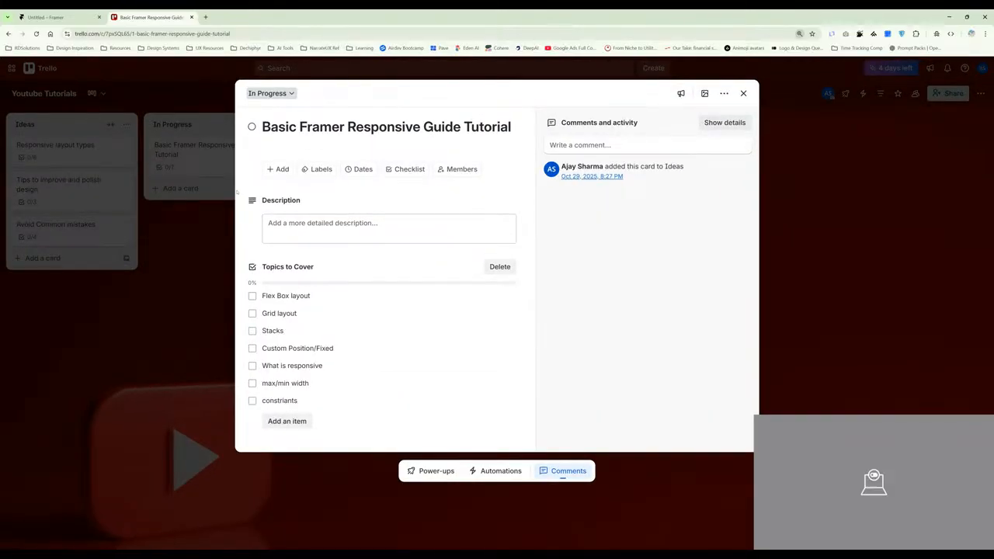
pyautogui.hotkey('ctrl', '+')
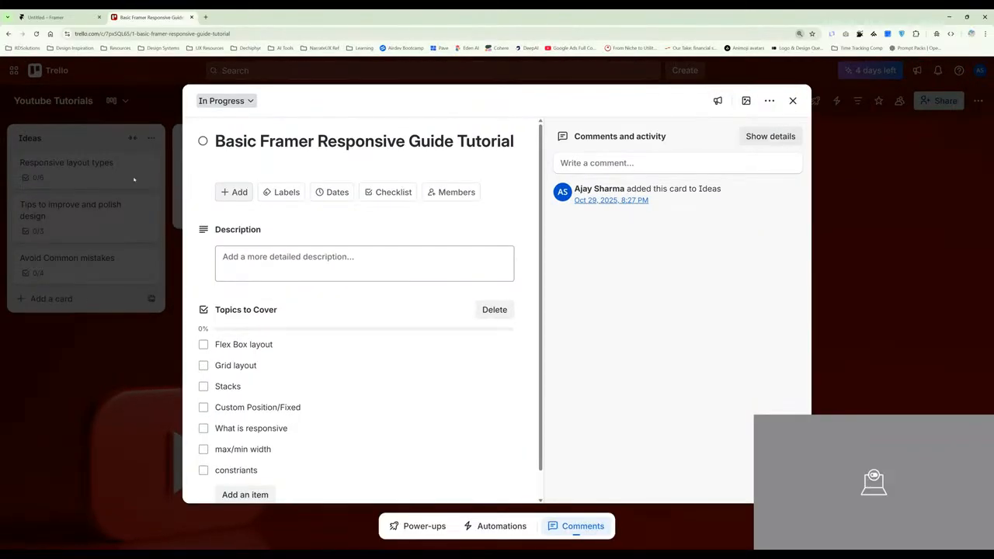
pyautogui.click(82, 17)
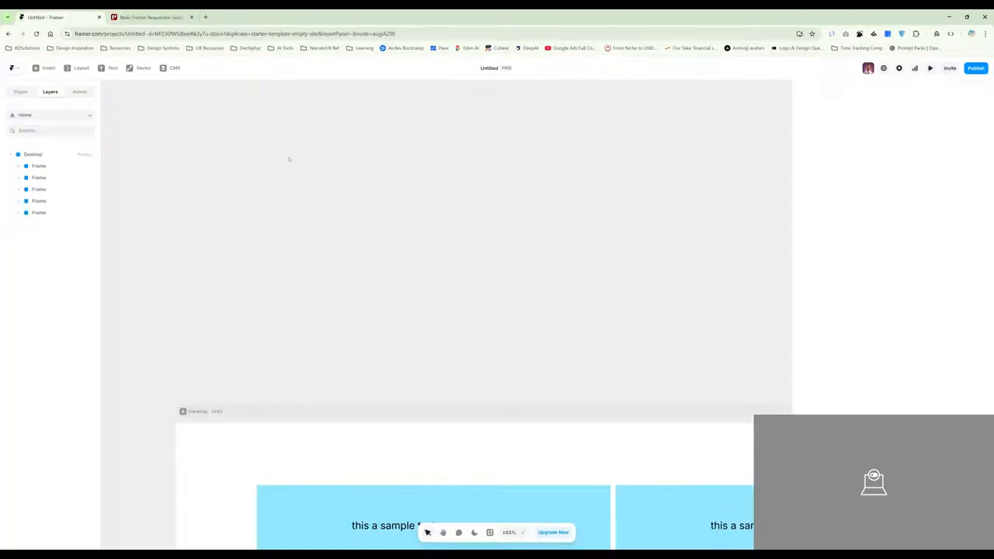
# - Enlarge the Framer interface with the browser zoom and narrow the properties panel
pyautogui.click(768, 34)
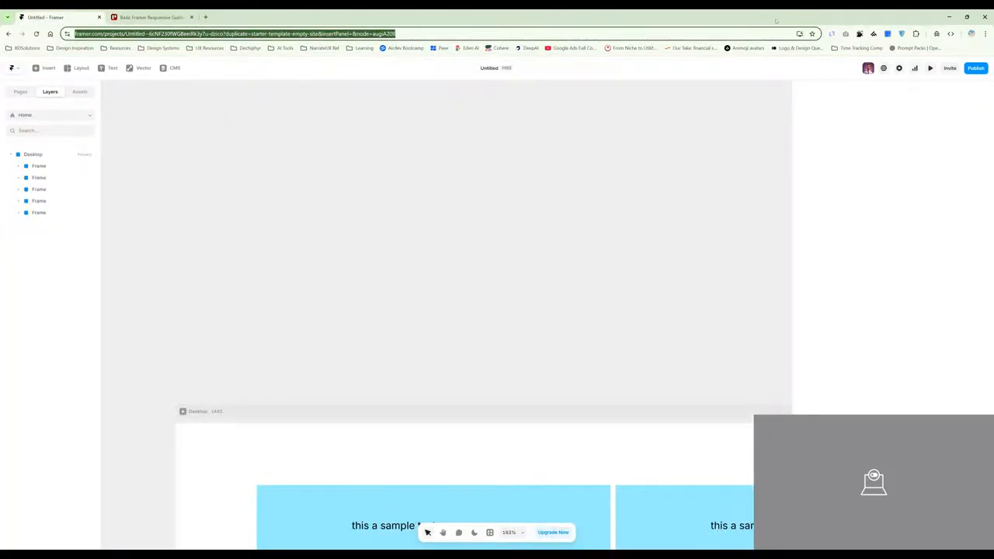
pyautogui.hotkey('ctrl', '+')
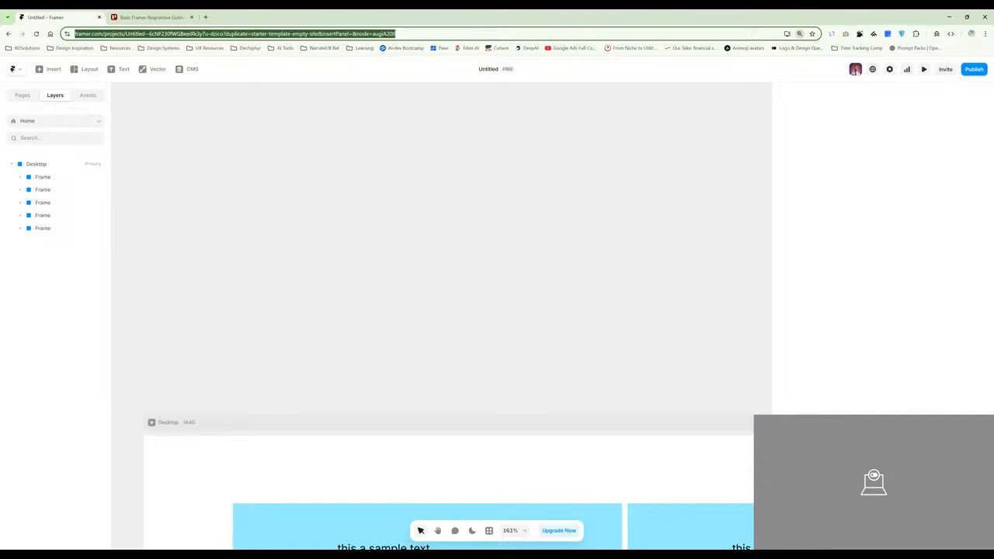
pyautogui.hotkey('ctrl', '+')
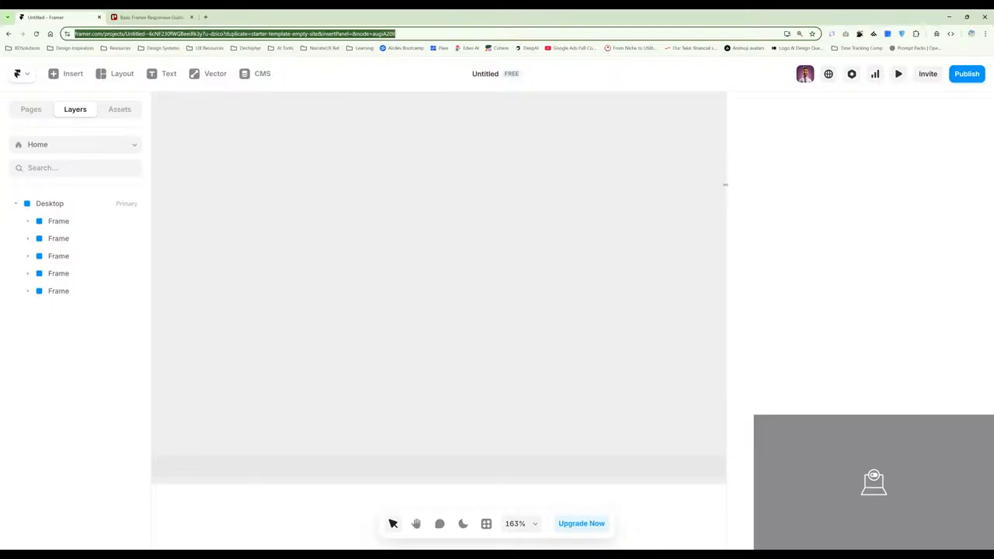
pyautogui.moveTo(725, 184); pyautogui.dragTo(969, 186)
pyautogui.scroll(-5, 377, 224)
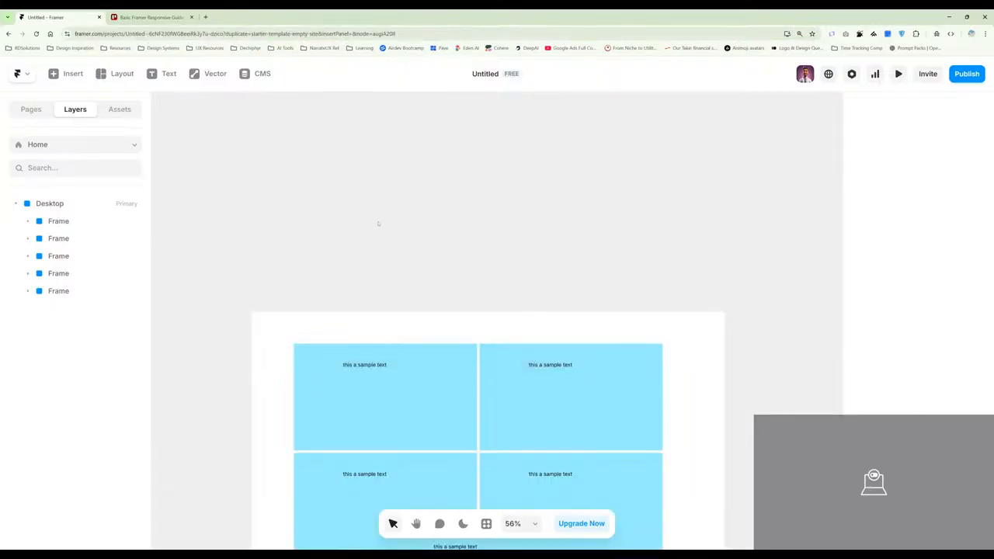
pyautogui.press('space')
pyautogui.scroll(5, 460, 220)
pyautogui.moveTo(486, 267); pyautogui.dragTo(463, 205)
pyautogui.press('space')
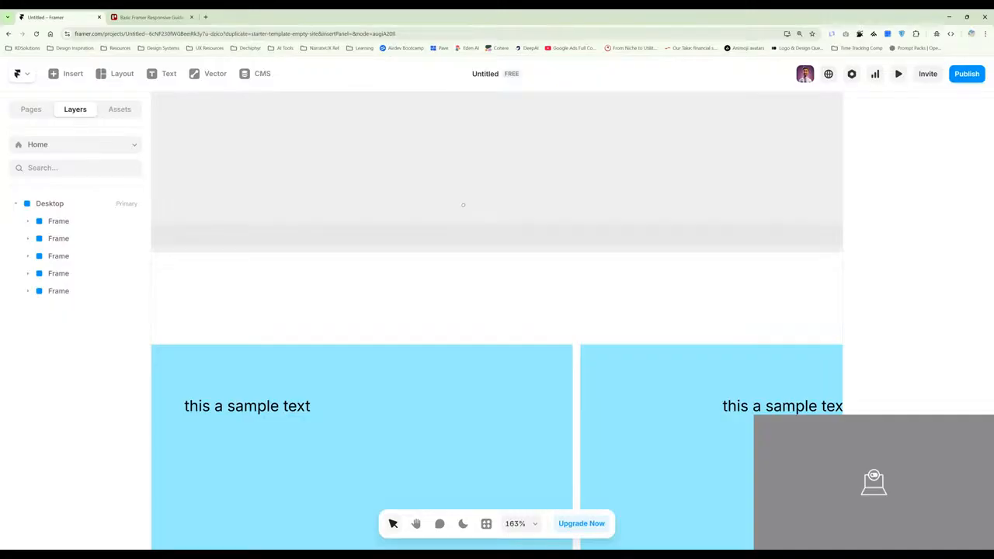
pyautogui.scroll(-2, 462, 205)
pyautogui.press('space')
pyautogui.moveTo(448, 183); pyautogui.dragTo(442, 153)
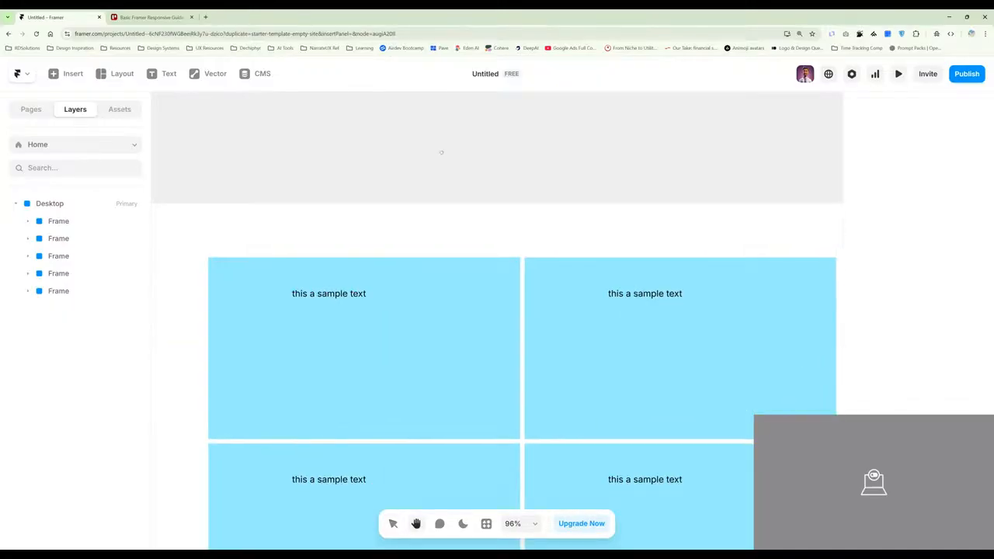
pyautogui.moveTo(359, 225); pyautogui.dragTo(357, 183)
pyautogui.scroll(-3, 389, 149)
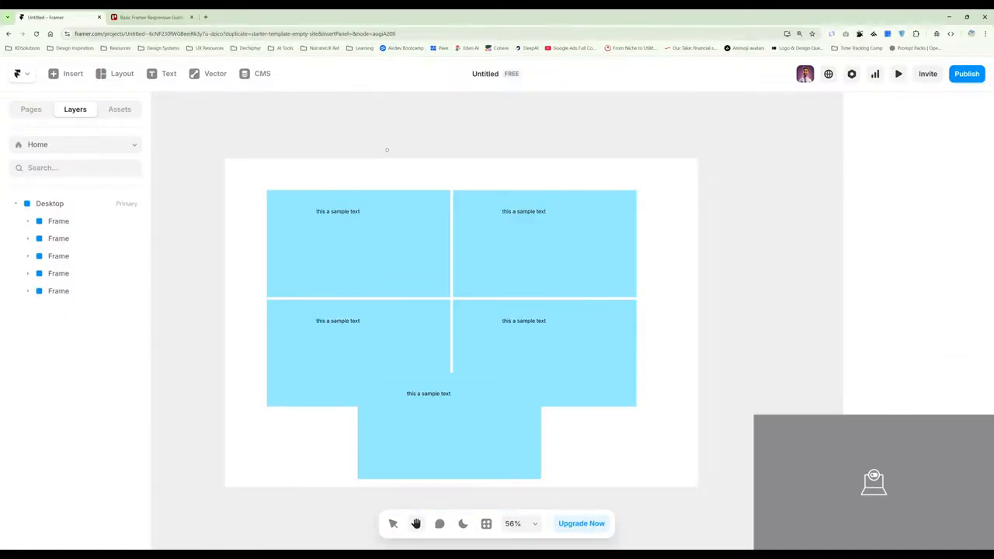
pyautogui.scroll(3, 388, 153)
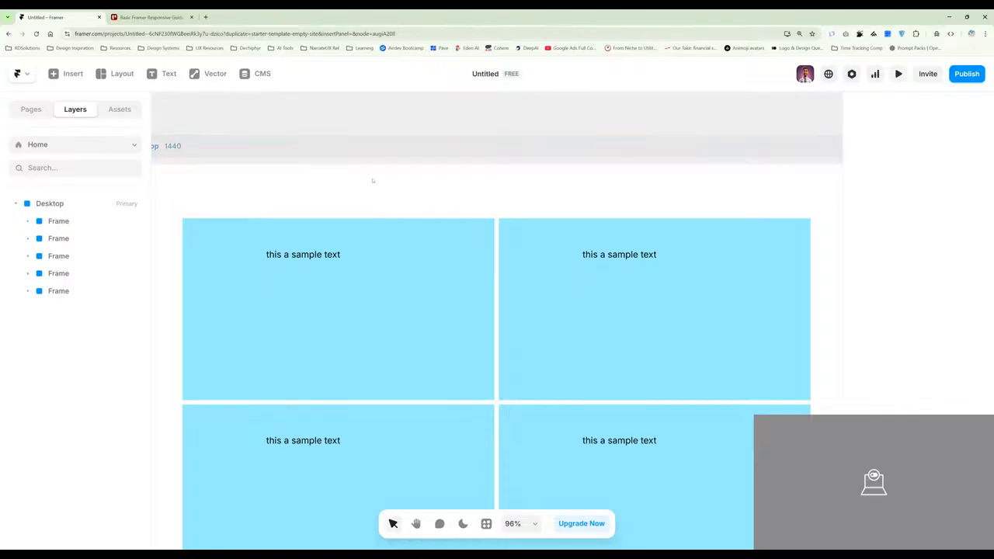
pyautogui.scroll(-3, 373, 180)
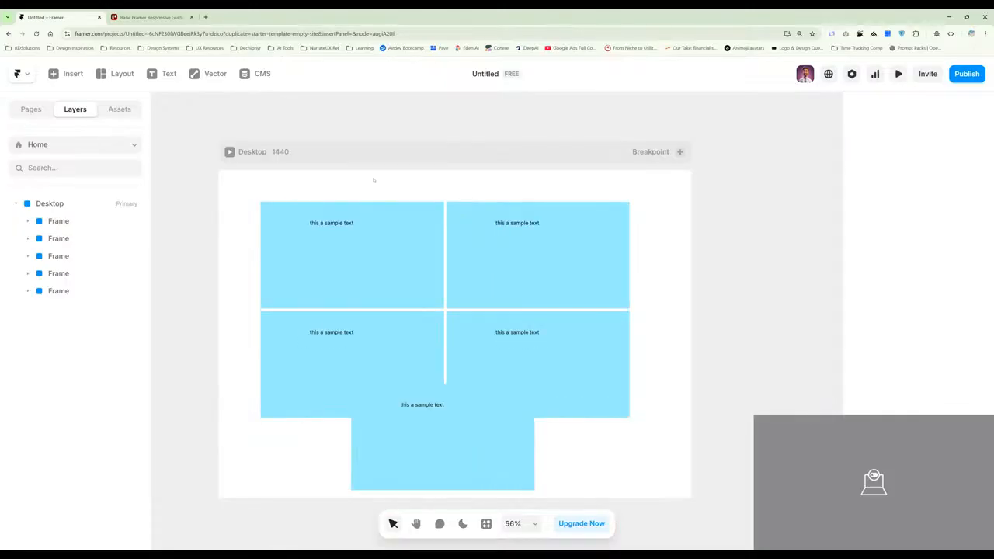
# - Select the Desktop, widen the properties panel, and examine the width sizing setting
pyautogui.click(509, 153)
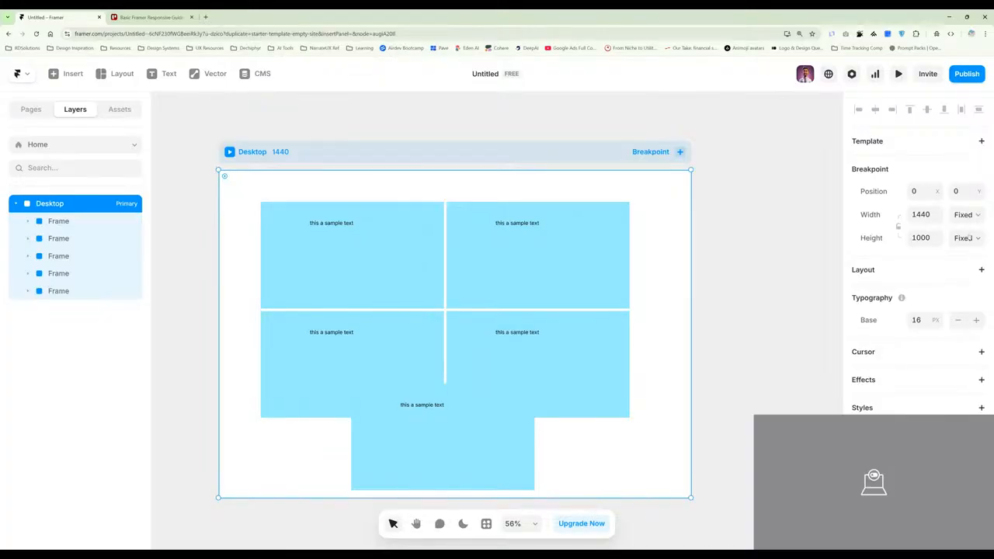
pyautogui.moveTo(841, 254); pyautogui.dragTo(775, 256)
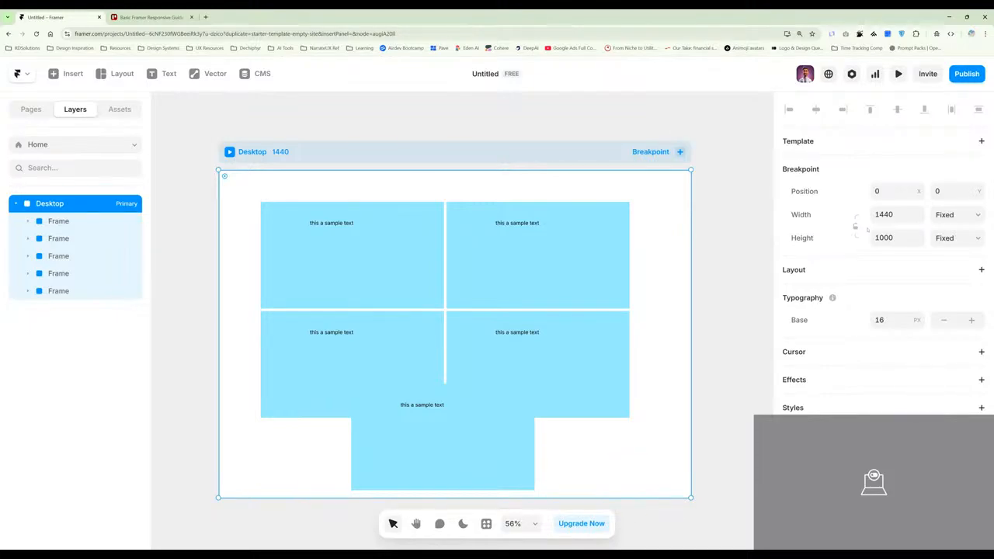
pyautogui.click(957, 218)
# - Try a vertical stack layout on the Desktop, remove the layout, and undo both changes
pyautogui.click(981, 269)
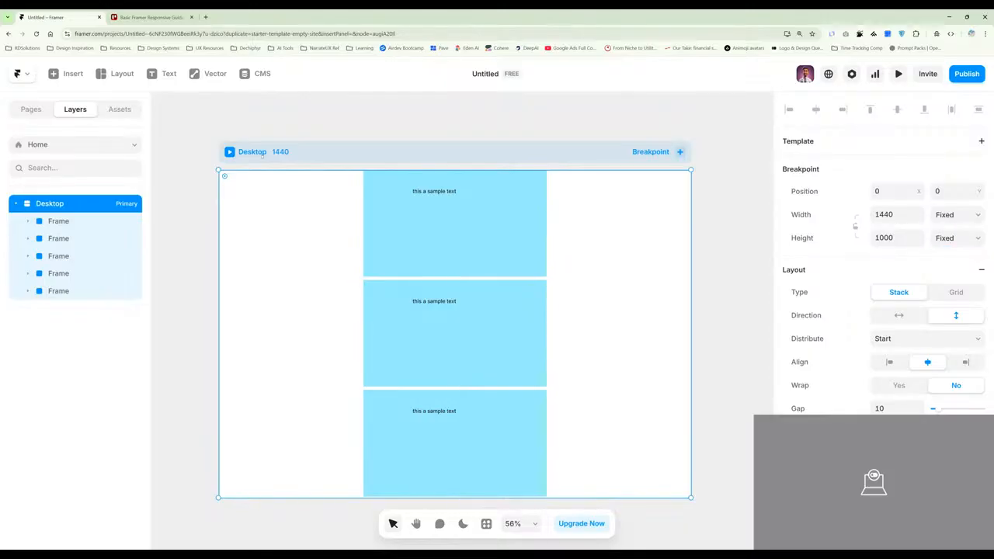
pyautogui.click(980, 270)
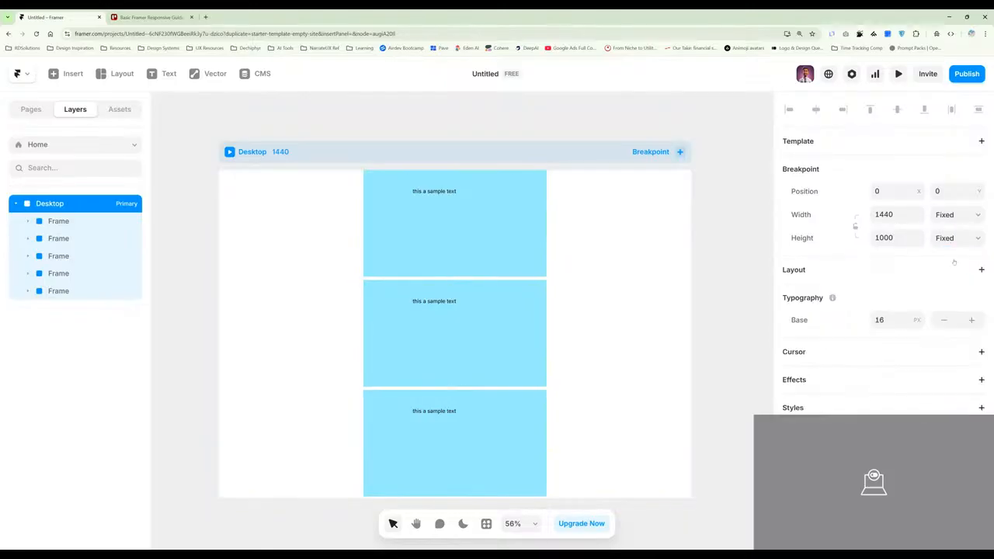
pyautogui.hotkey('ctrl', 'z')
pyautogui.hotkey('ctrl', 'z')
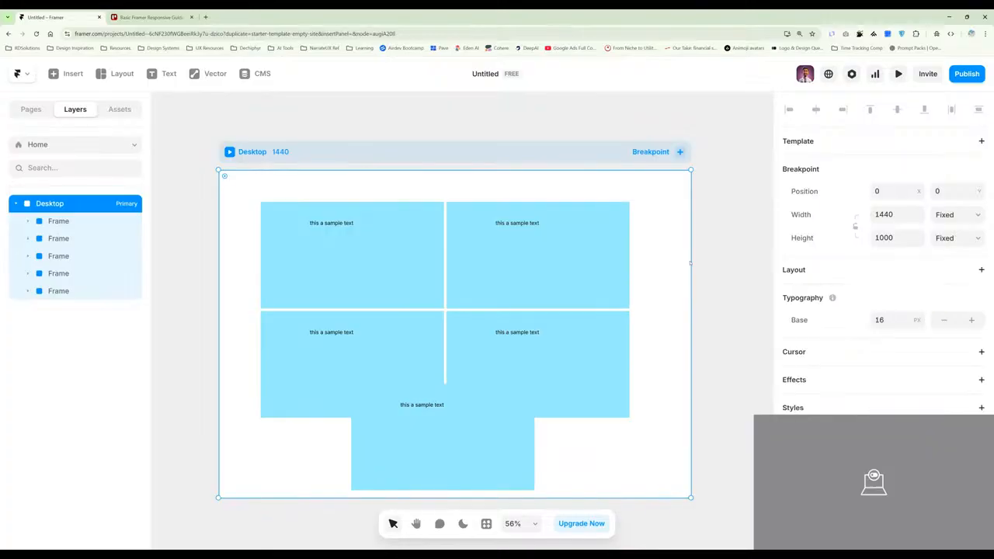
# - Reselect the Desktop, add a stack layout to it again, and remove that layout
pyautogui.click(763, 261)
pyautogui.click(559, 167)
pyautogui.click(921, 268)
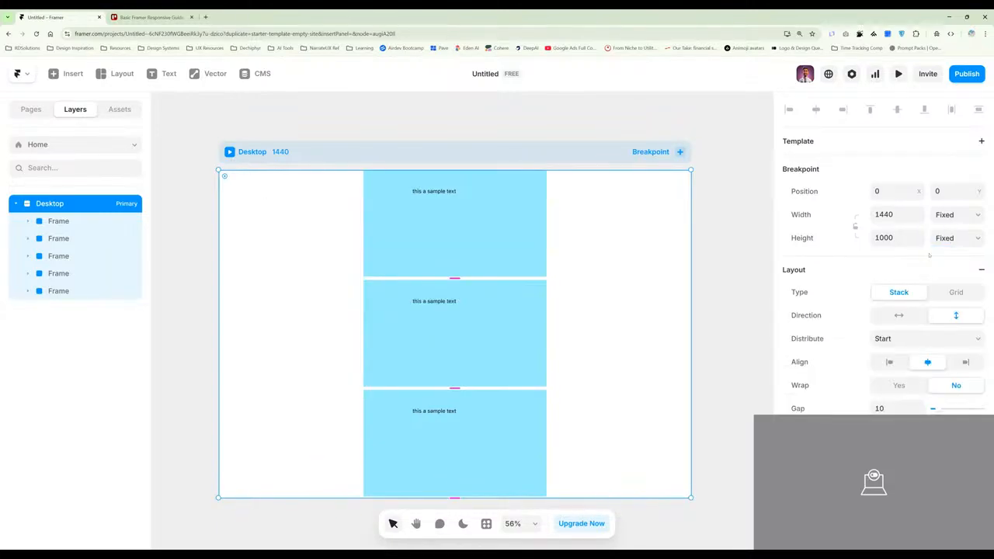
pyautogui.hotkey('ctrl', 'z')
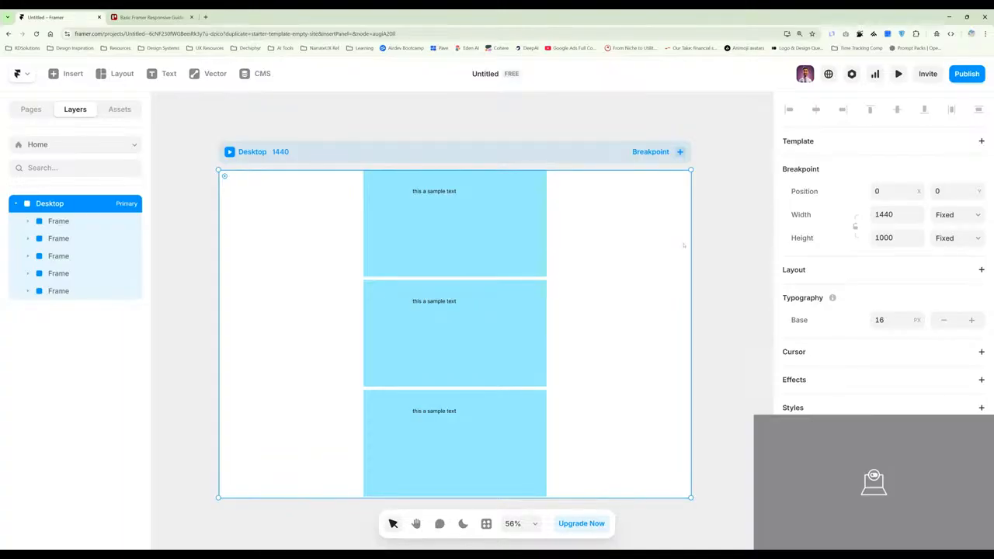
# - Examine the Desktop's width sizing, undo the layout changes back to the free arrangement of the frames, and clear the selection
pyautogui.click(893, 214)
pyautogui.click(258, 153)
pyautogui.click(956, 214)
pyautogui.click(806, 216)
pyautogui.hotkey('ctrl', 'z')
pyautogui.hotkey('ctrl', 'z')
pyautogui.hotkey('ctrl', 'z')
pyautogui.hotkey('ctrl', 'z')
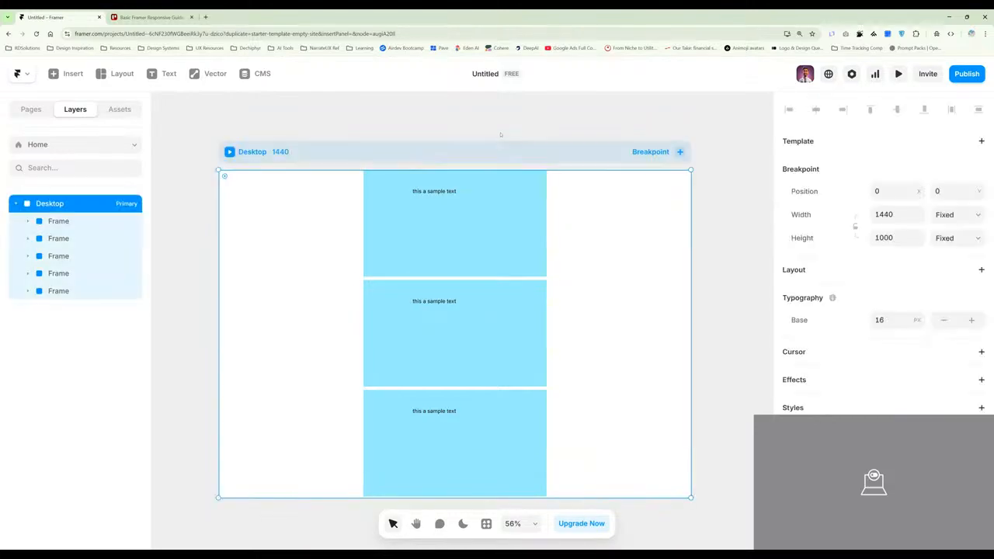
pyautogui.hotkey('ctrl', 'z')
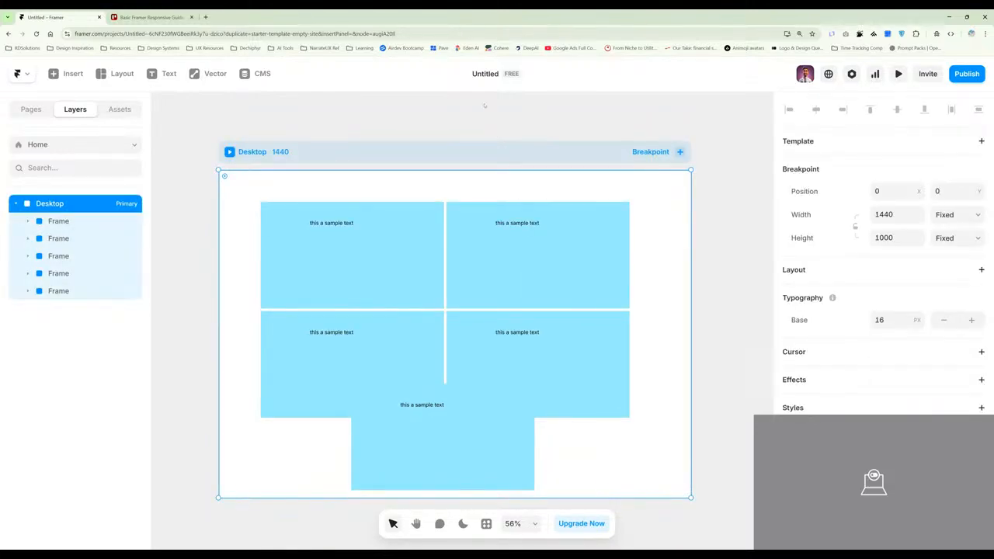
pyautogui.click(484, 104)
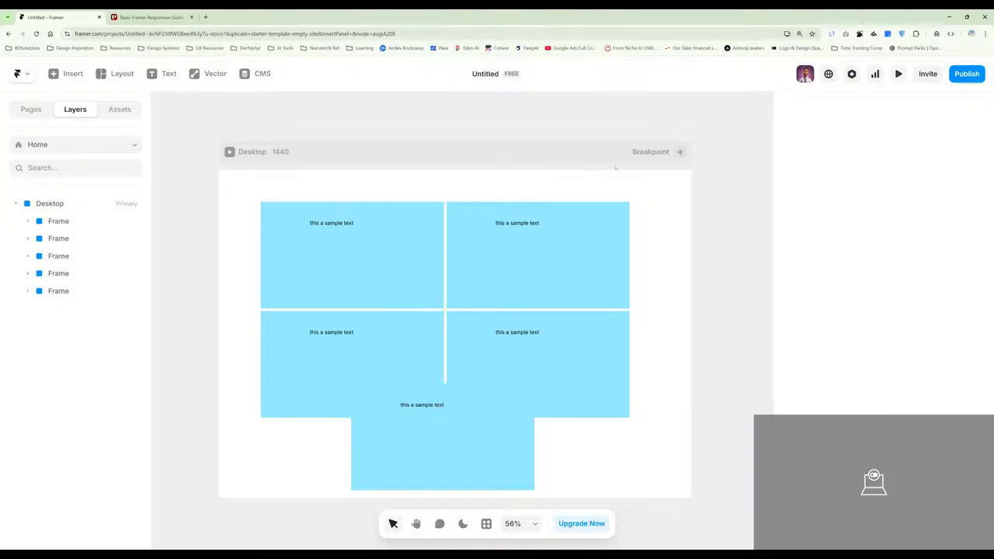
# - Add a stack layout to the Desktop and set its direction to horizontal
pyautogui.click(534, 161)
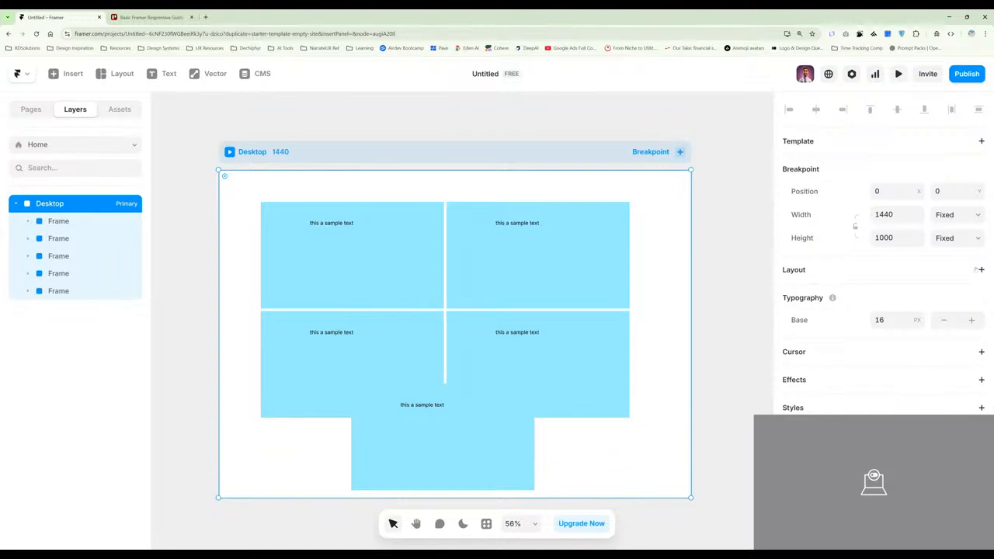
pyautogui.click(807, 270)
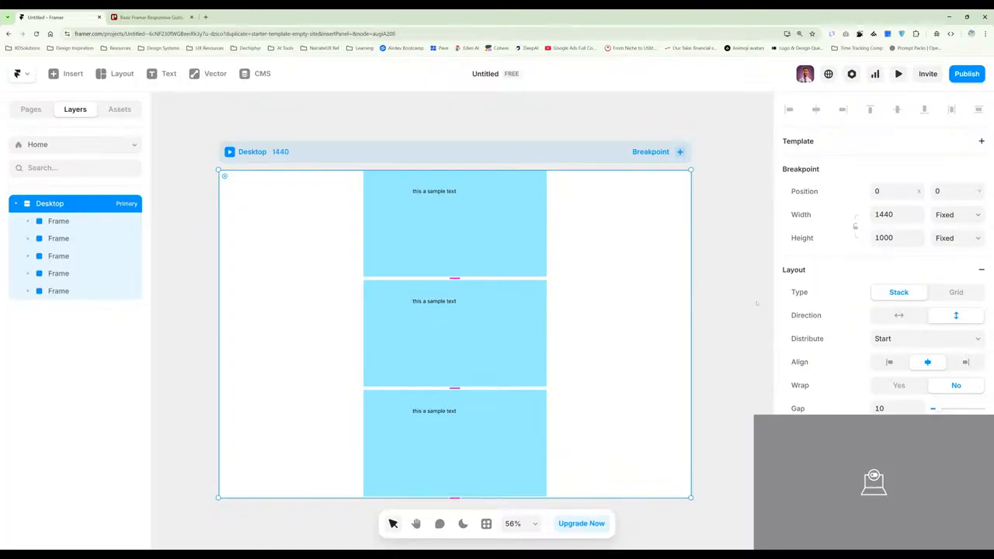
pyautogui.scroll(-2, 916, 271)
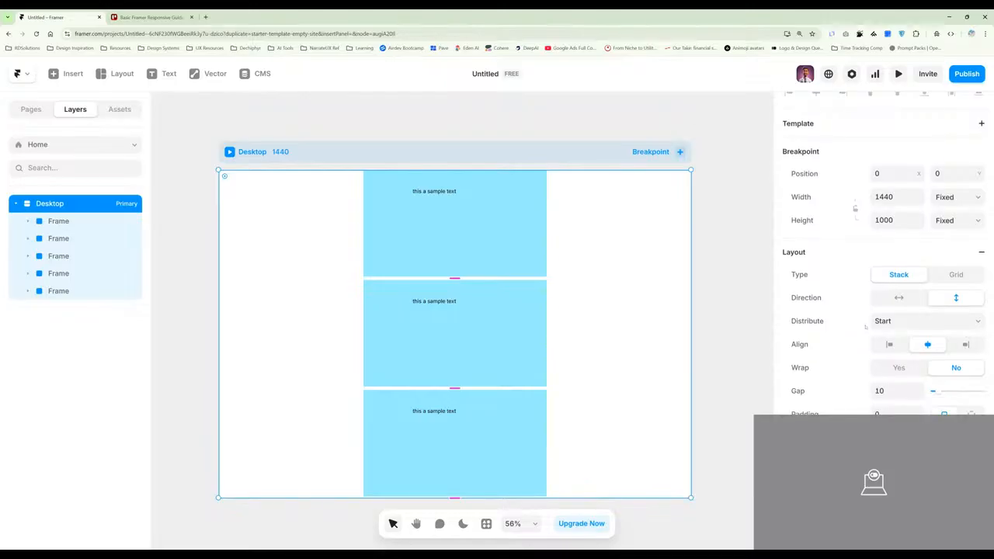
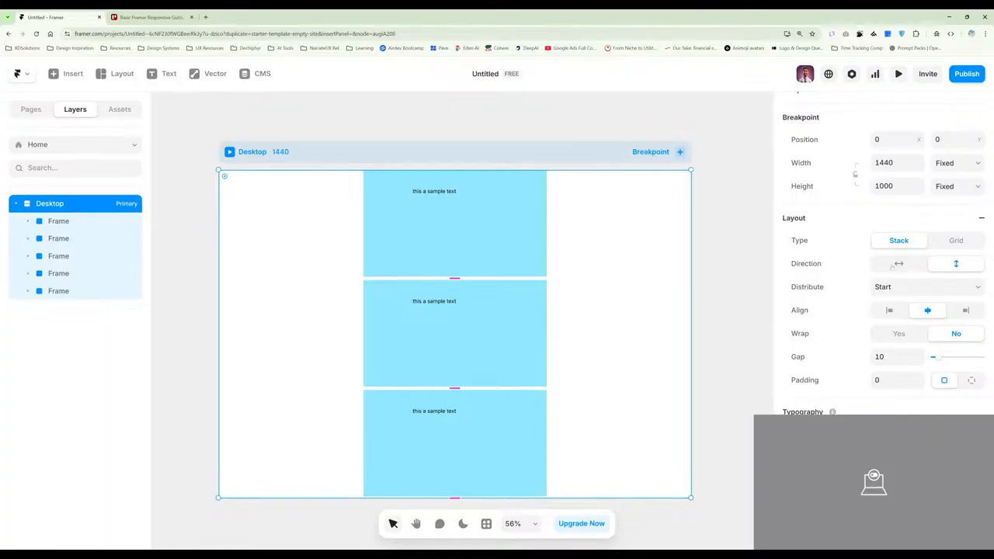
pyautogui.click(897, 264)
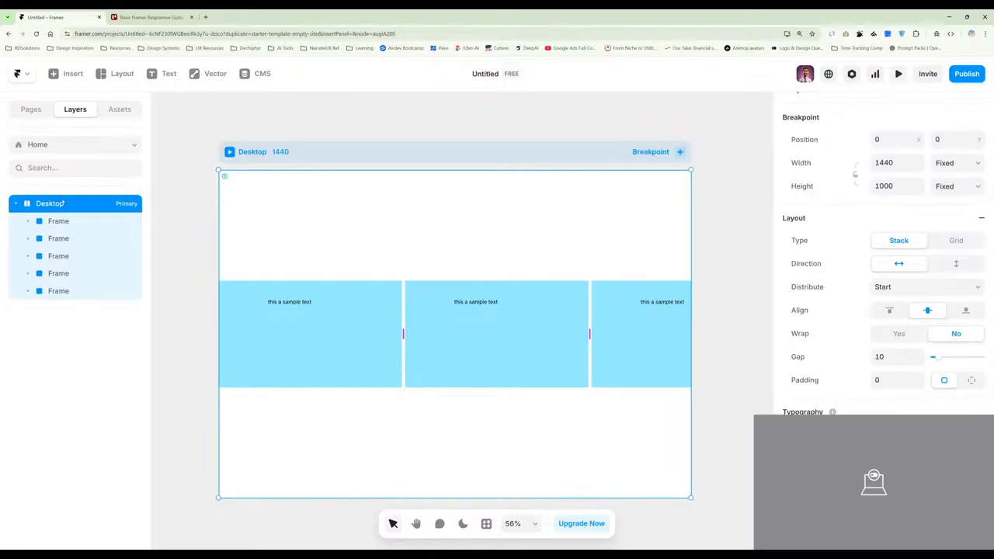
# - Set the Desktop's height to Fit and its stack direction to vertical
pyautogui.scroll(2, 809, 247)
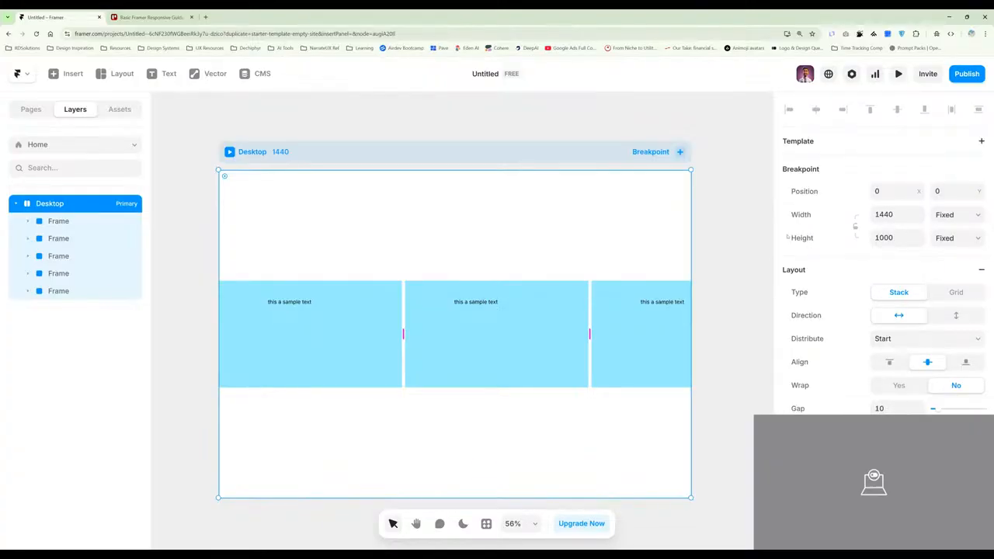
pyautogui.click(267, 157)
pyautogui.click(284, 255)
pyautogui.press('Down')
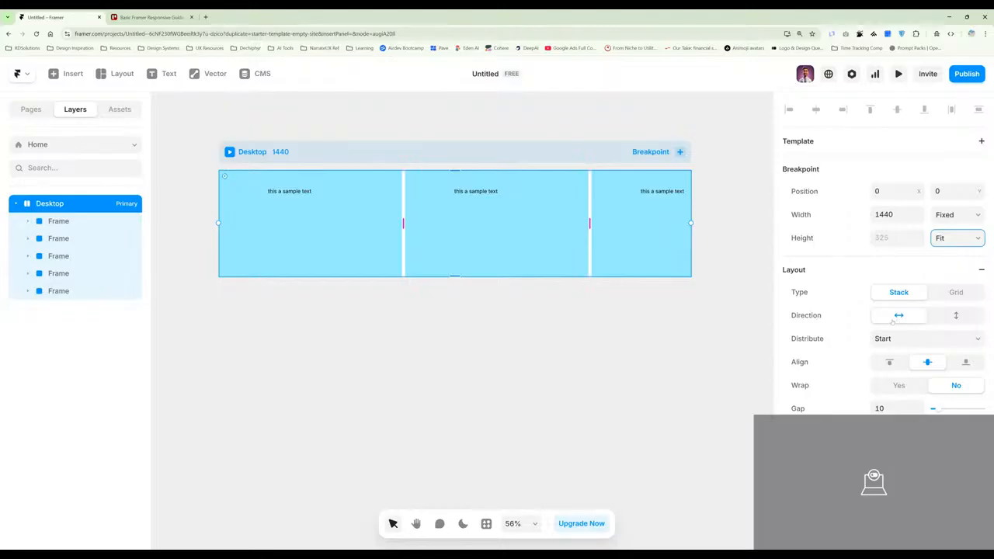
pyautogui.click(956, 315)
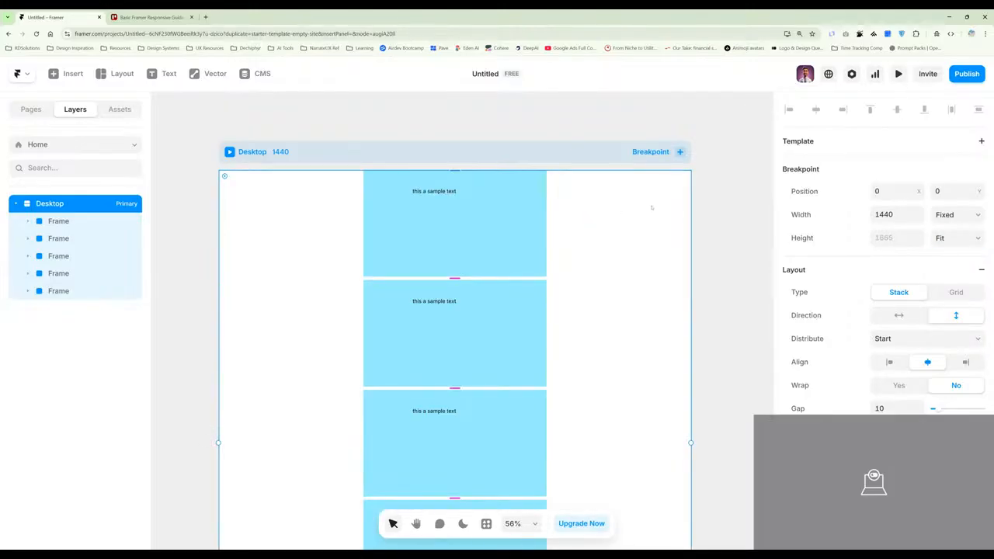
# - Examine the Desktop's vertically stacked frames, selecting the second, fourth and last ones
pyautogui.scroll(-3, 652, 208)
pyautogui.scroll(2, 652, 208)
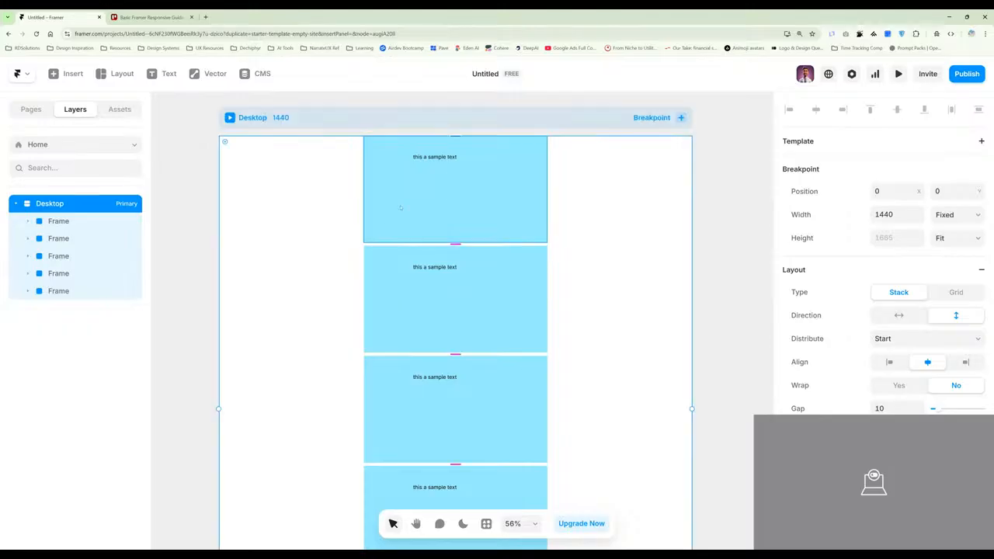
pyautogui.click(514, 289)
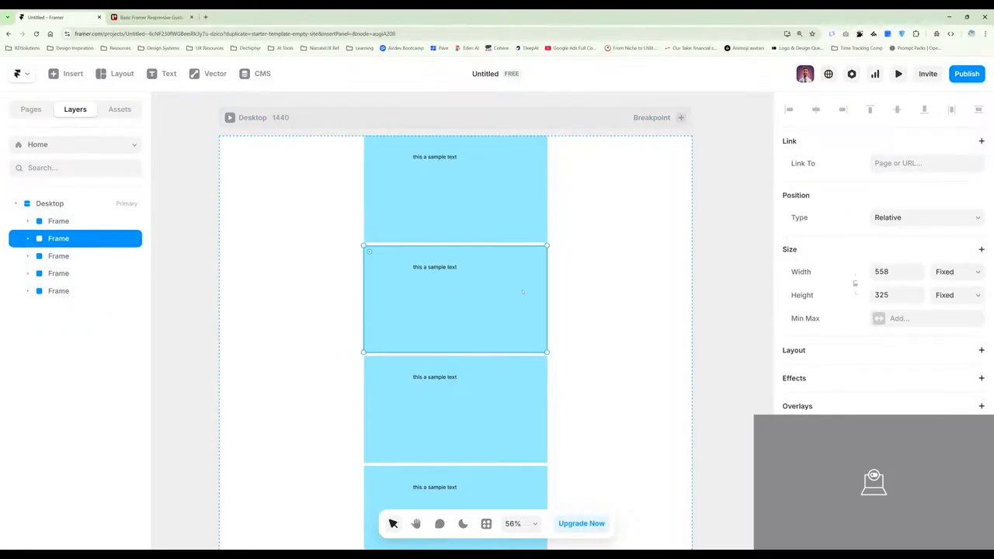
pyautogui.scroll(-1, 521, 334)
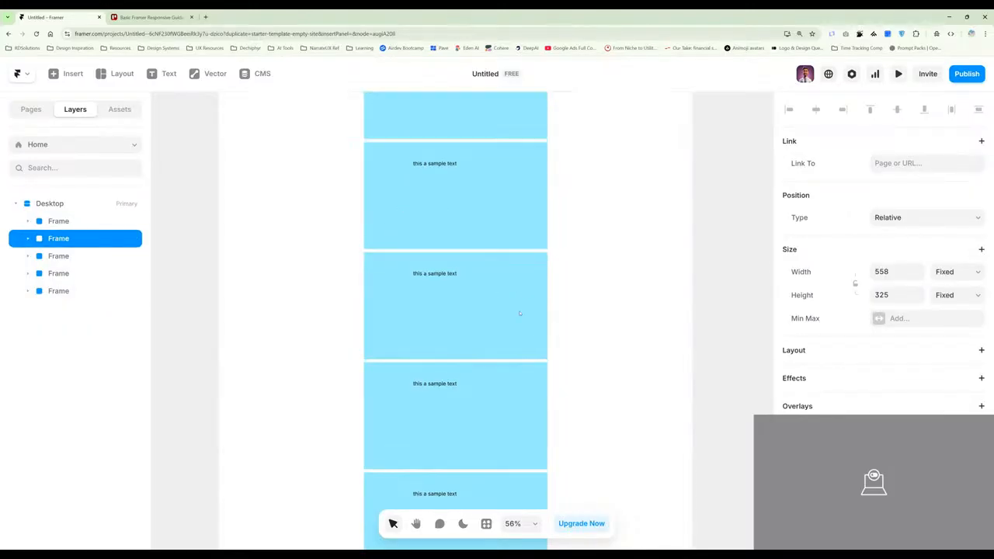
pyautogui.scroll(-1, 516, 343)
pyautogui.click(516, 343)
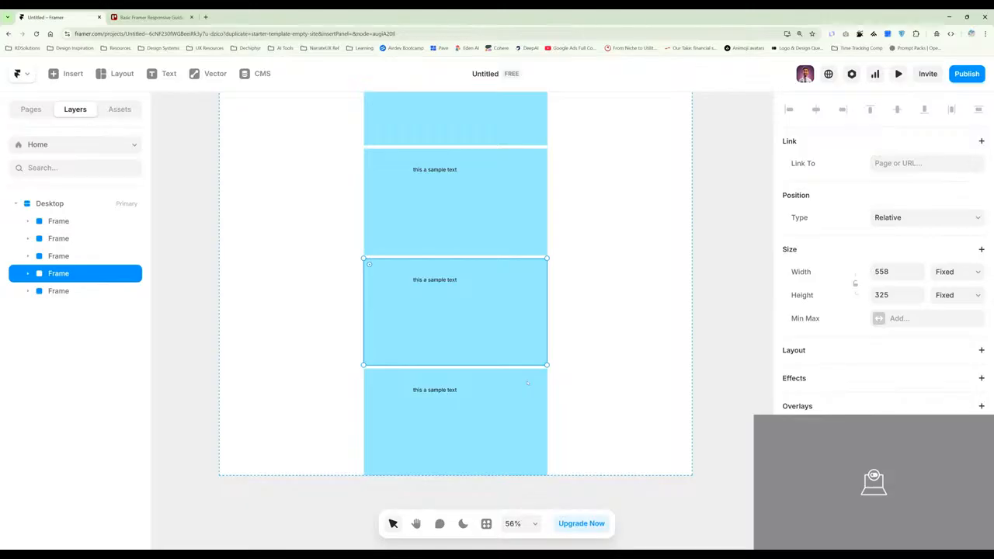
pyautogui.click(528, 401)
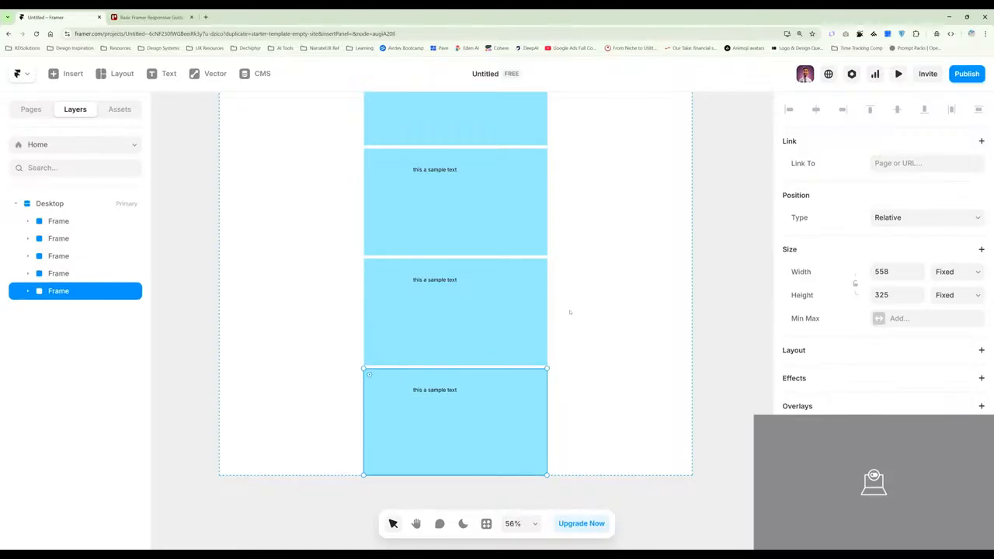
pyautogui.scroll(3, 738, 351)
pyautogui.scroll(1, 737, 350)
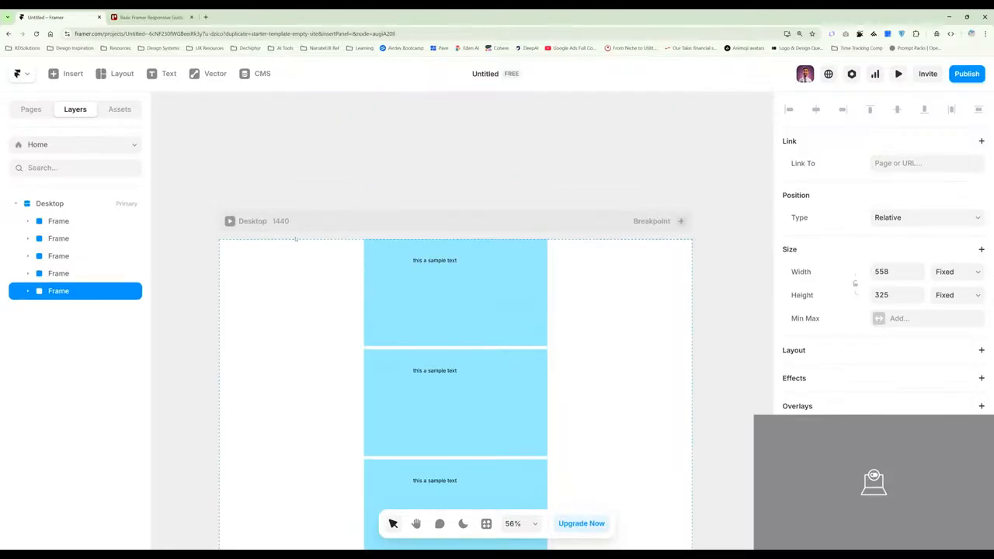
pyautogui.scroll(-2, 481, 226)
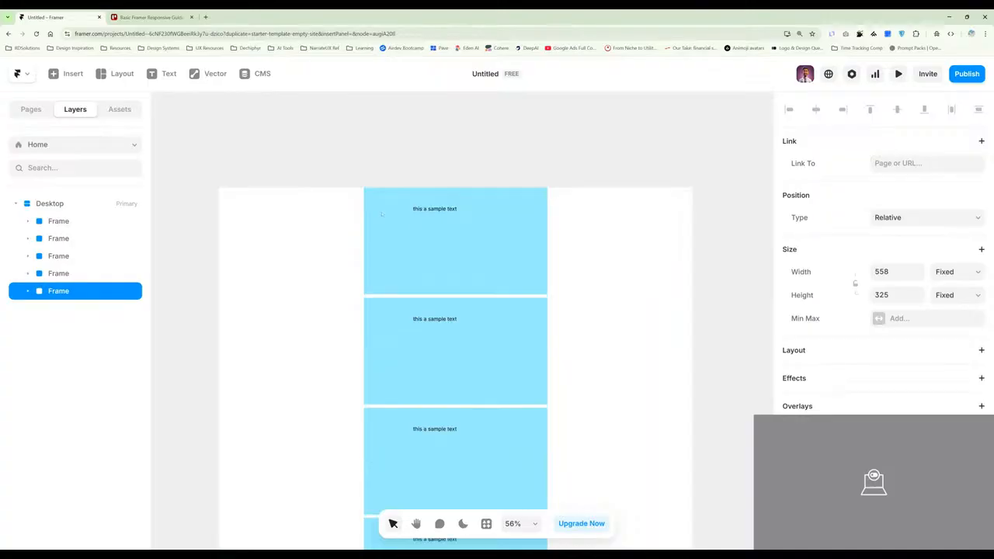
pyautogui.scroll(-7, 481, 225)
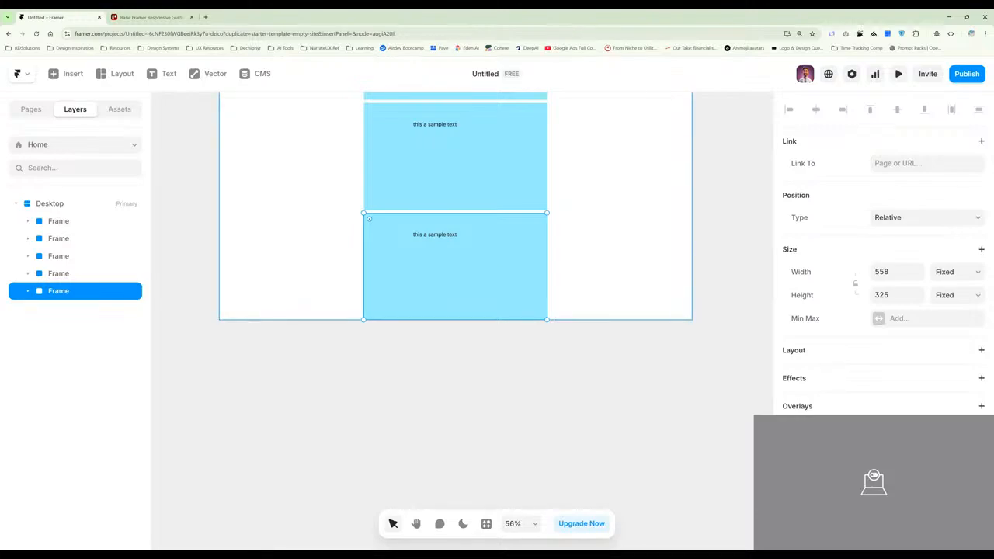
# - Duplicate the last frame of the Desktop's stack twice and clear the selection
pyautogui.hotkey('ctrl', 'd')
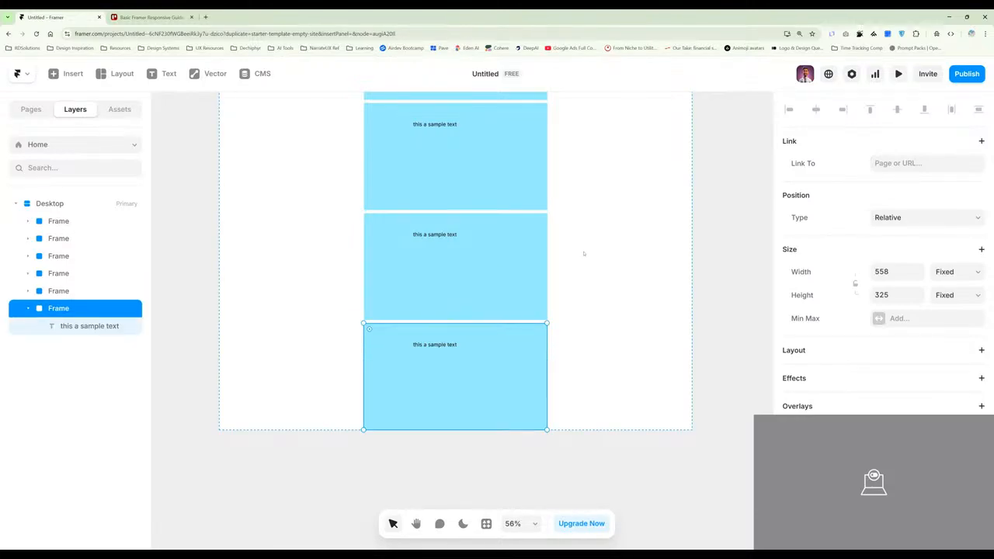
pyautogui.hotkey('ctrl', 'd')
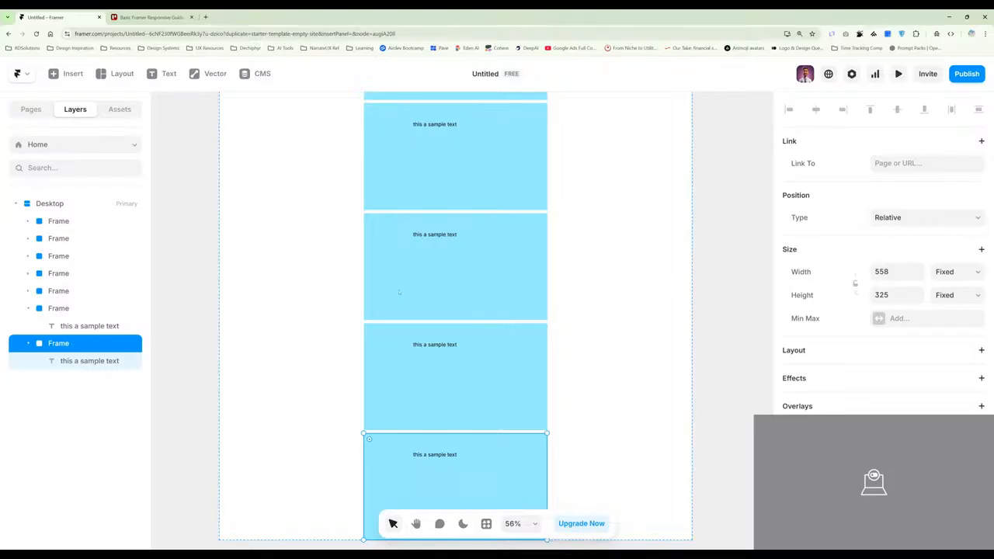
pyautogui.scroll(-5, 433, 299)
pyautogui.hotkey('ctrl', 'd')
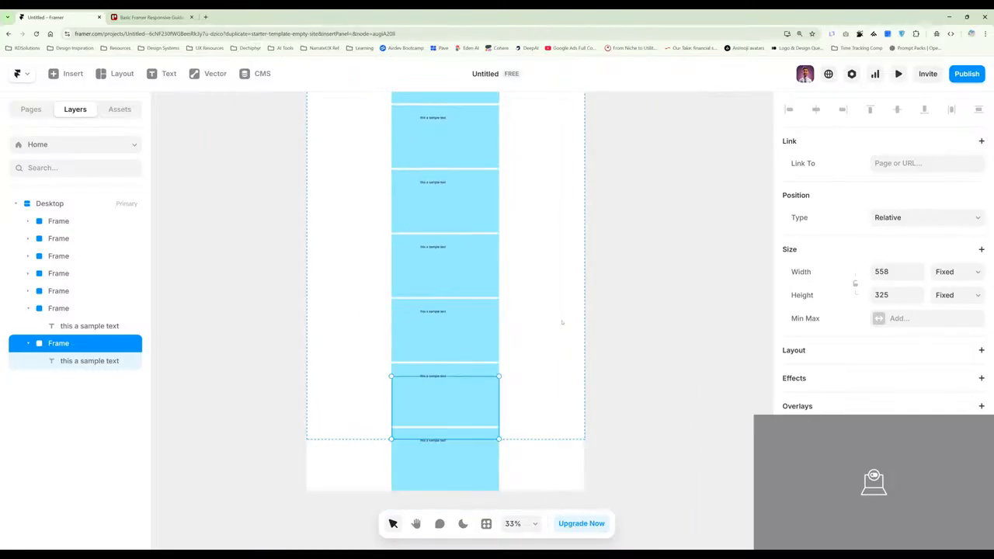
pyautogui.click(688, 319)
pyautogui.scroll(-5, 561, 323)
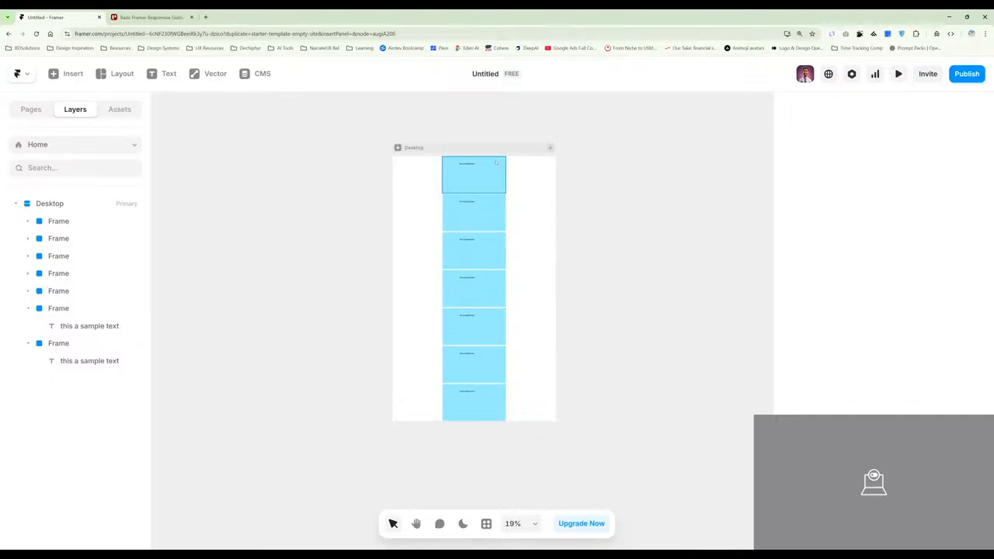
# - Collapse the two newly duplicated frames in the layer tree
pyautogui.click(28, 308)
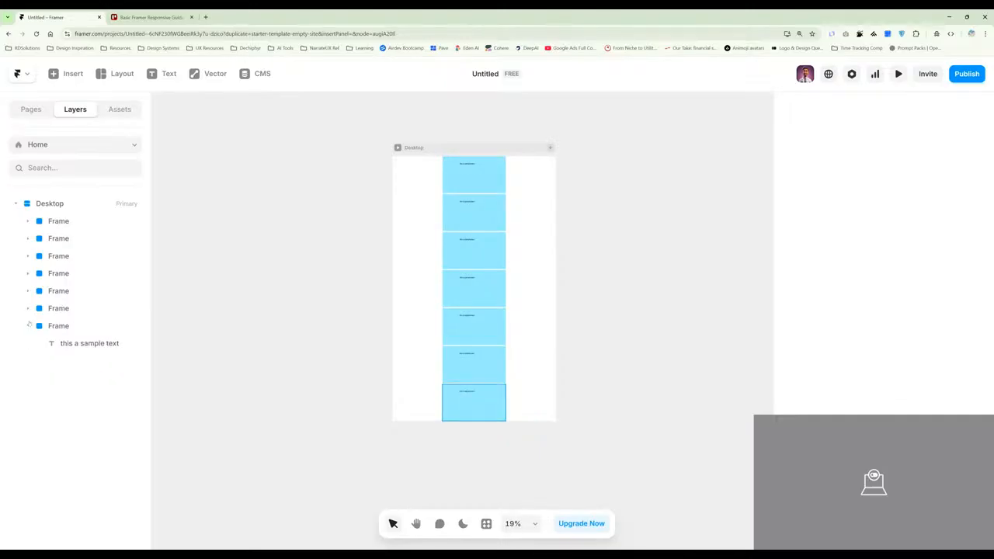
pyautogui.click(29, 325)
pyautogui.scroll(5, 467, 395)
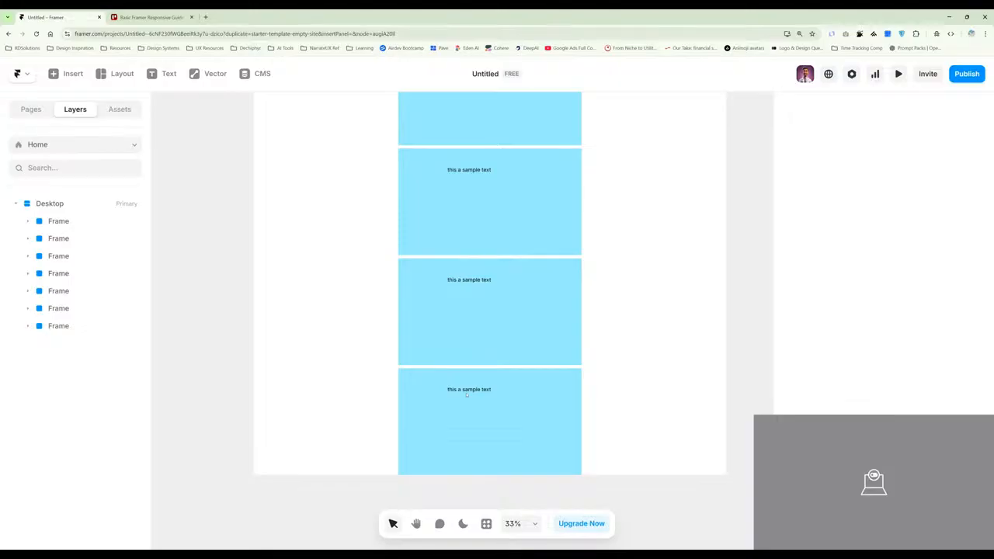
pyautogui.scroll(-3, 388, 350)
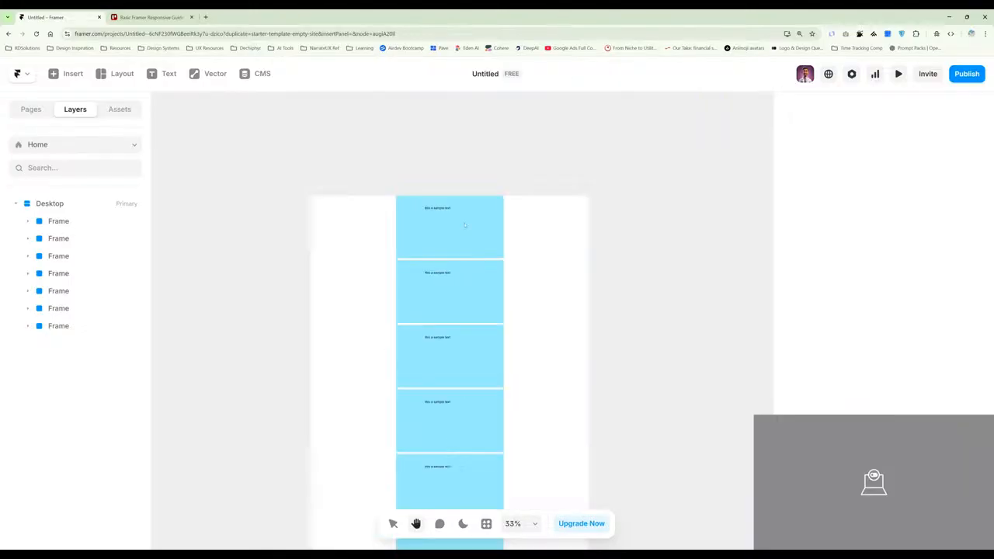
pyautogui.scroll(3, 464, 223)
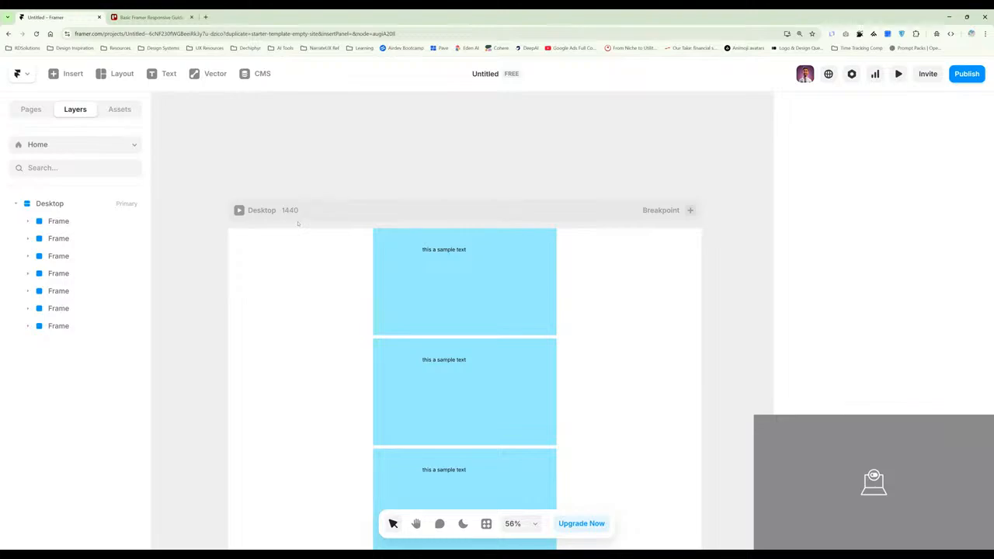
# - Inspect the Desktop's layout settings and the first frame's width, height and Min Max options
pyautogui.click(404, 249)
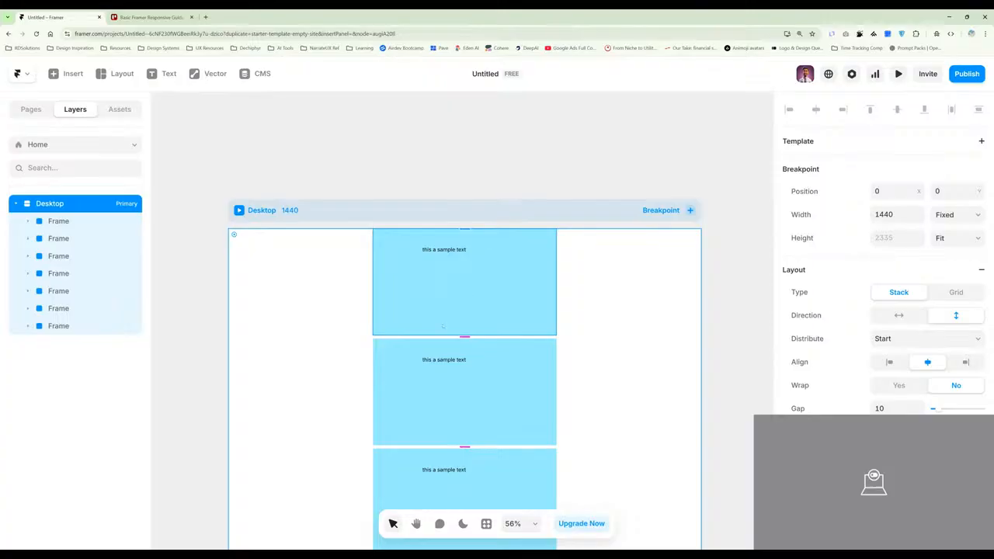
pyautogui.click(443, 326)
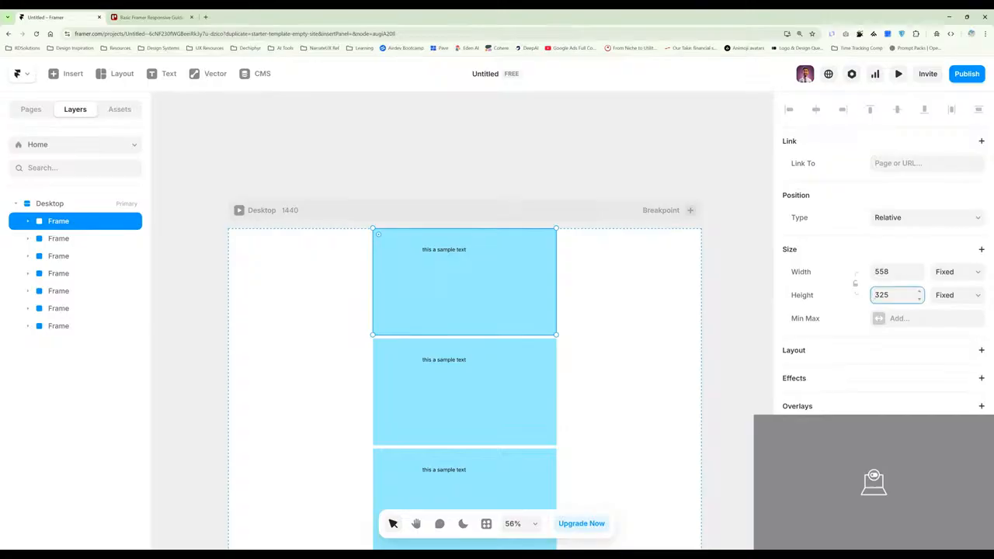
pyautogui.click(877, 295)
pyautogui.hotkey('shift', 'Tab')
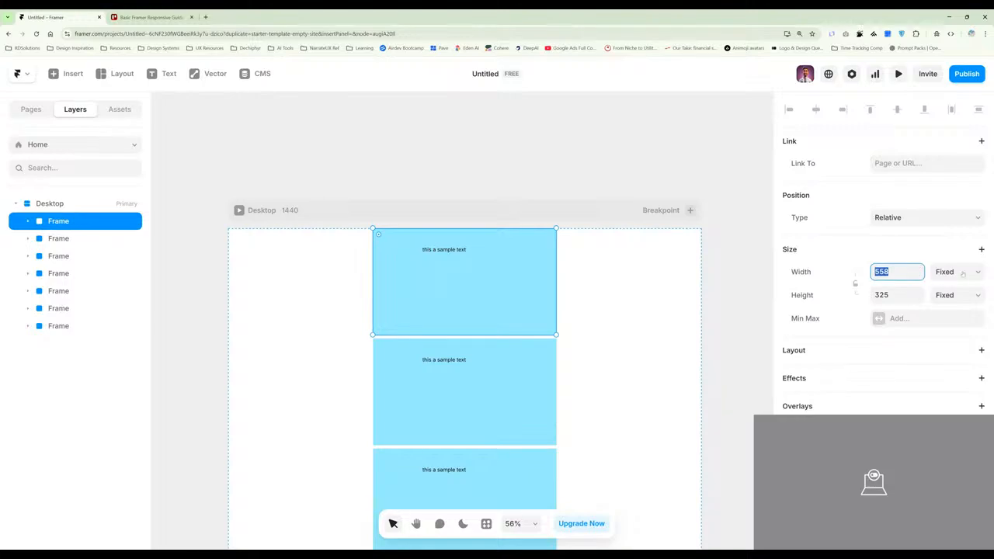
pyautogui.click(527, 270)
pyautogui.click(893, 318)
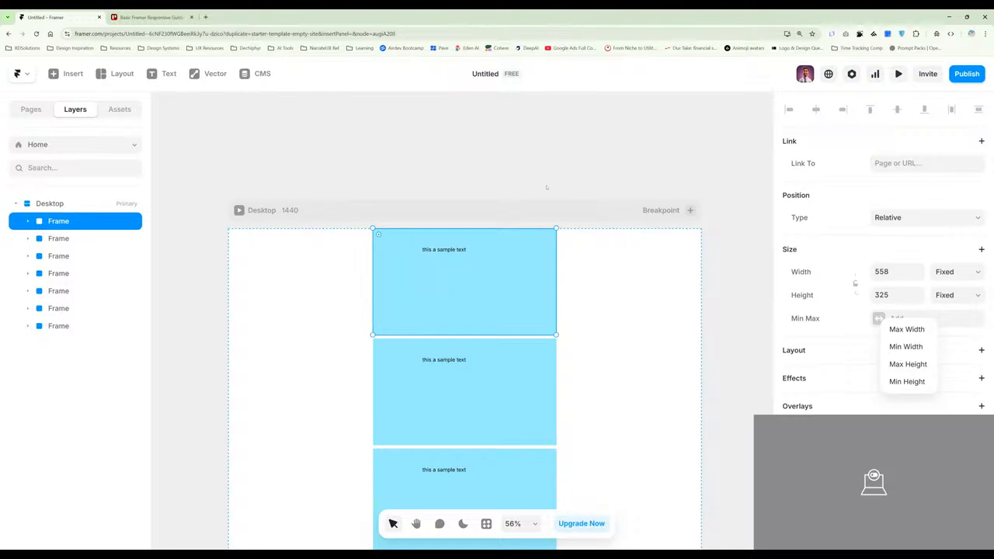
pyautogui.press('Escape')
# - Examine the whole stack of frames on the Desktop, from the first frame to the last
pyautogui.scroll(-4, 253, 213)
pyautogui.moveTo(461, 178); pyautogui.dragTo(538, 180)
pyautogui.press('space')
pyautogui.moveTo(451, 275); pyautogui.dragTo(506, 269)
pyautogui.click(466, 244)
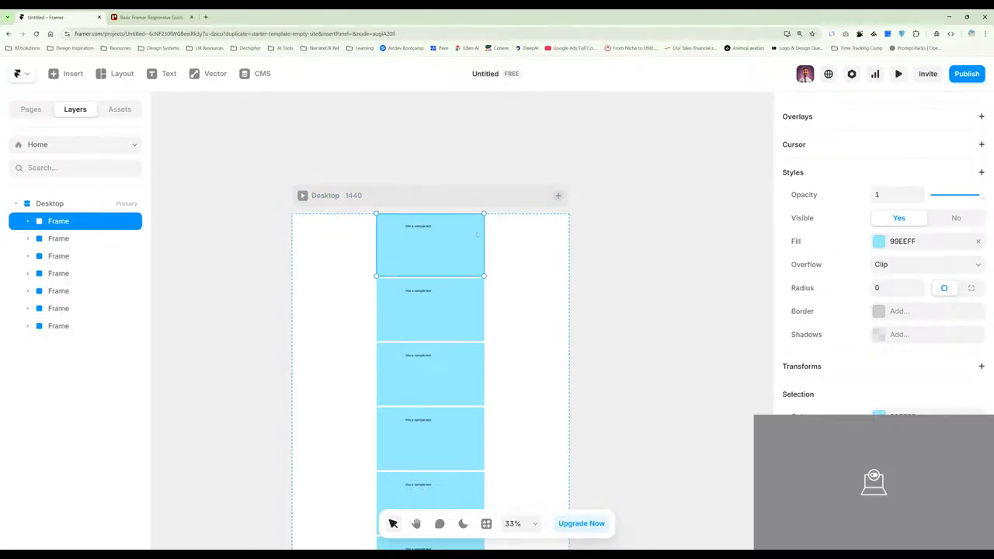
pyautogui.click(655, 264)
pyautogui.scroll(-3, 462, 315)
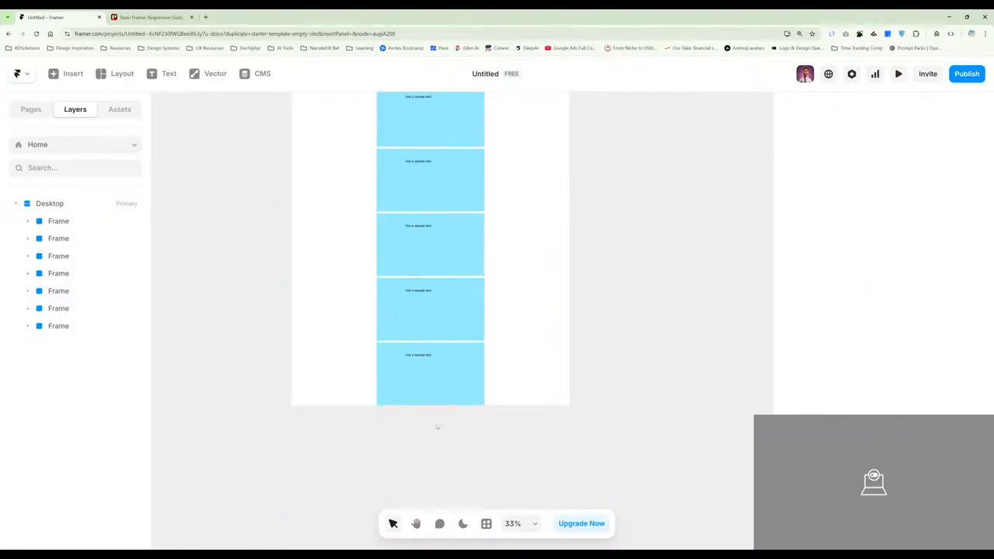
pyautogui.click(438, 379)
pyautogui.scroll(3, 520, 392)
pyautogui.click(520, 391)
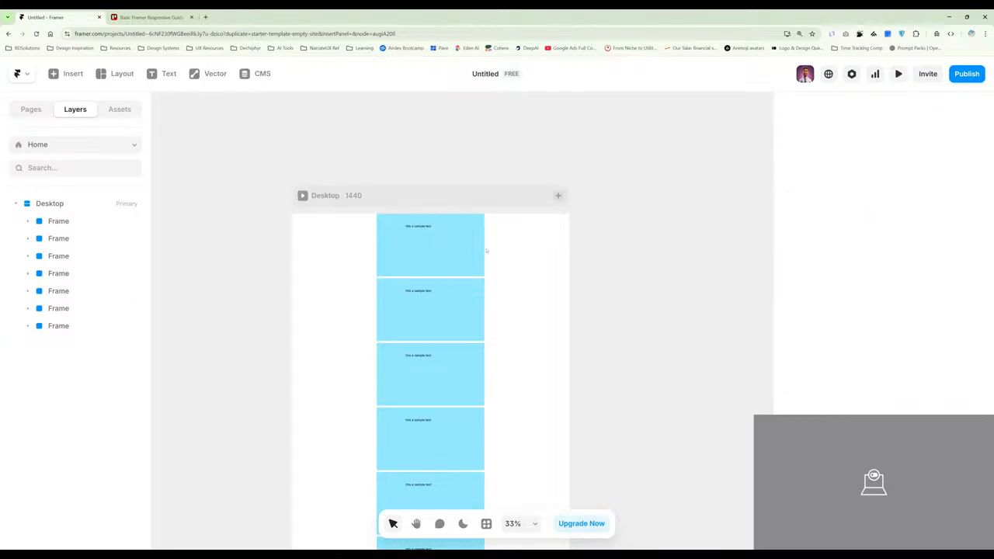
pyautogui.scroll(2, 487, 250)
pyautogui.scroll(3, 405, 397)
pyautogui.scroll(-2, 404, 394)
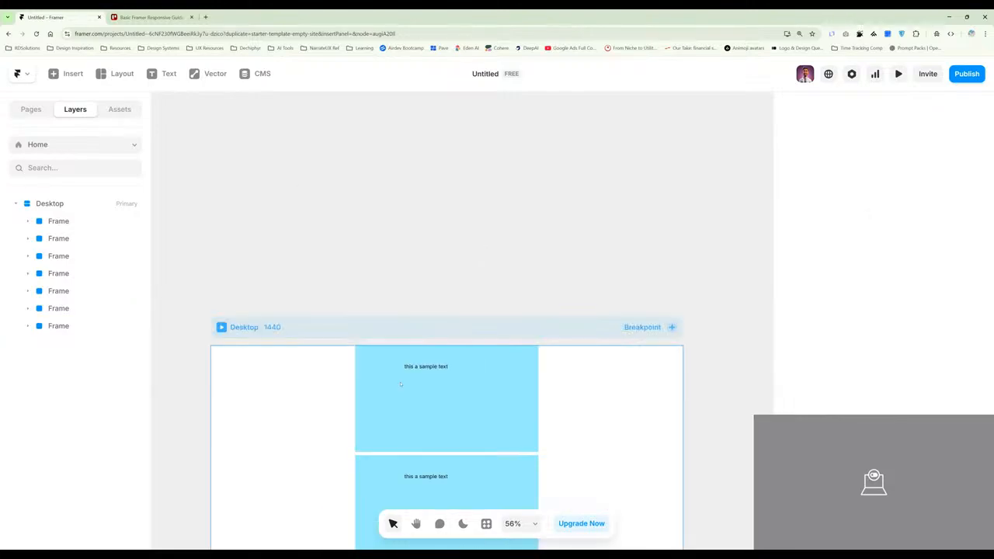
# - Set the first frame's width to relative (Rel) sizing at 100%
pyautogui.click(419, 379)
pyautogui.scroll(-2, 424, 378)
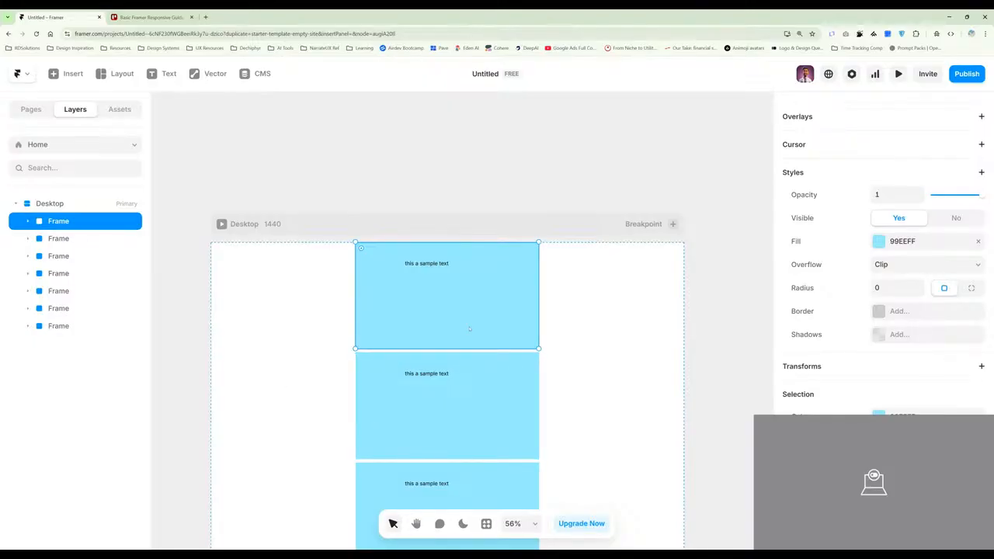
pyautogui.scroll(2, 932, 264)
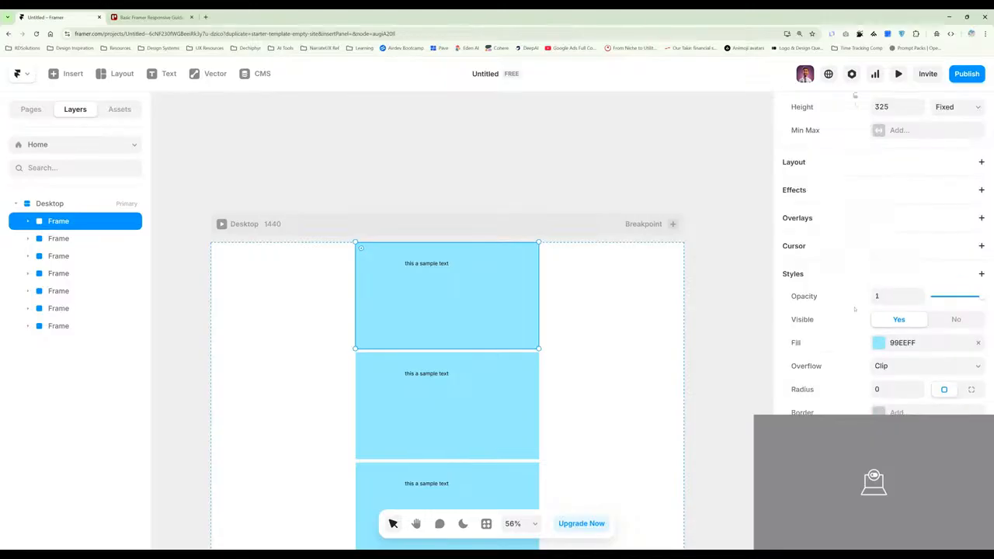
pyautogui.scroll(3, 924, 275)
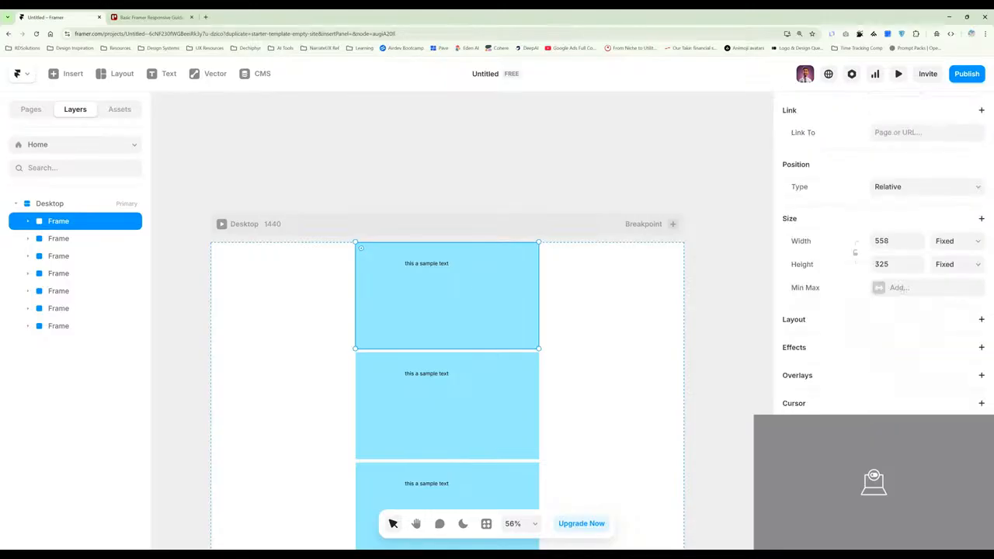
pyautogui.click(951, 242)
pyautogui.press('Down')
pyautogui.hotkey('shift', 'Tab')
pyautogui.write('100%')
pyautogui.press('Return')
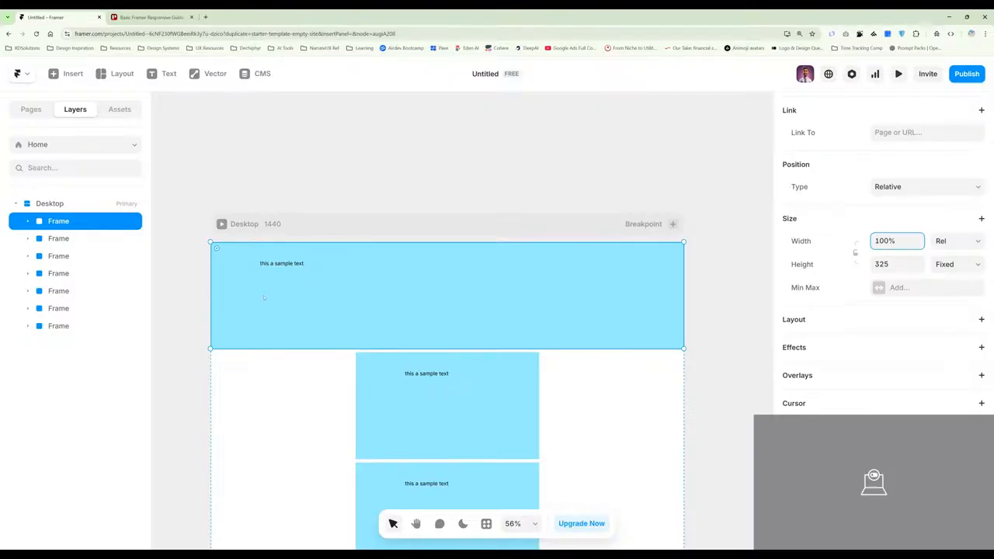
# - Set the Desktop's width to 1200
pyautogui.click(287, 227)
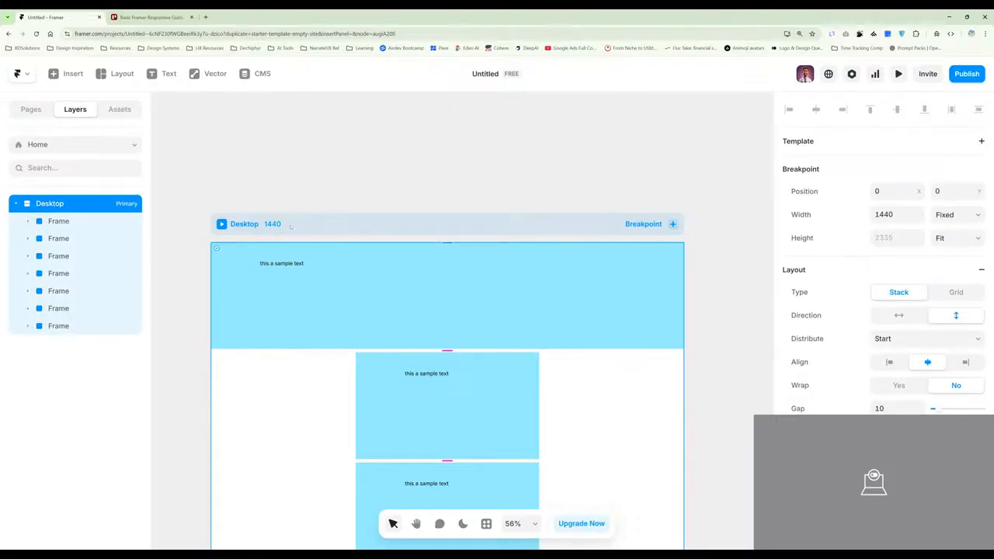
pyautogui.click(897, 214)
pyautogui.write('1200')
pyautogui.press('Return')
# - Switch the first frame's width sizing to Fill and clear the selection
pyautogui.click(370, 288)
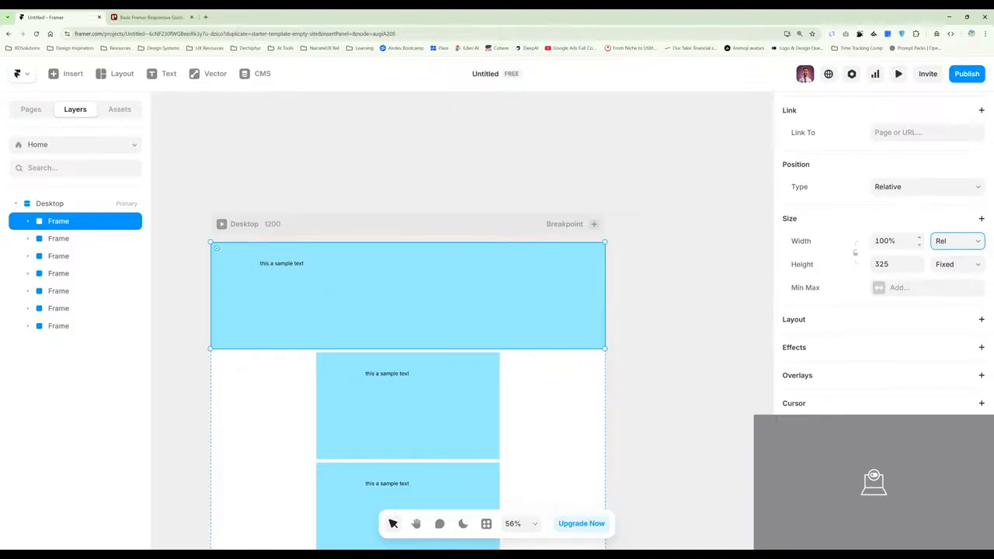
pyautogui.click(876, 240)
pyautogui.click(875, 241)
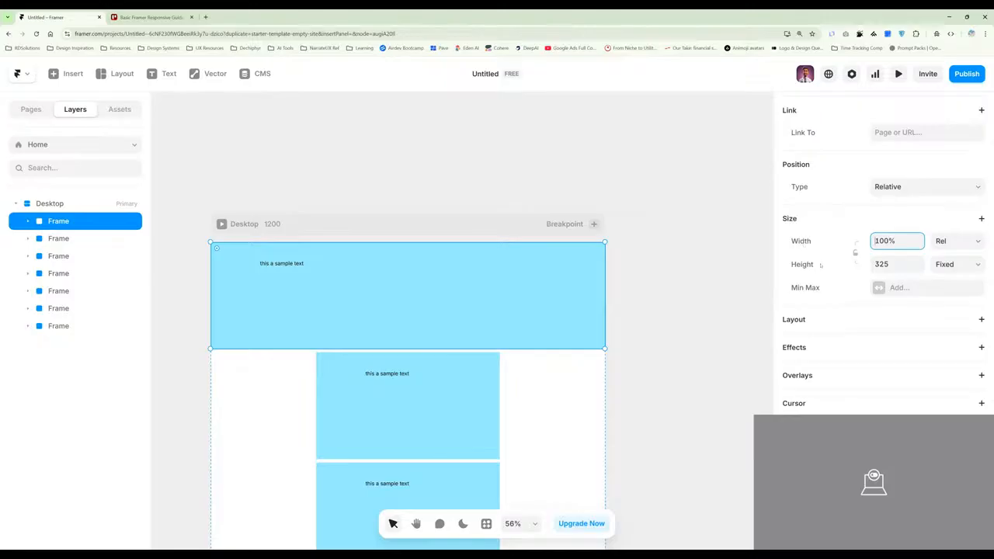
pyautogui.click(952, 247)
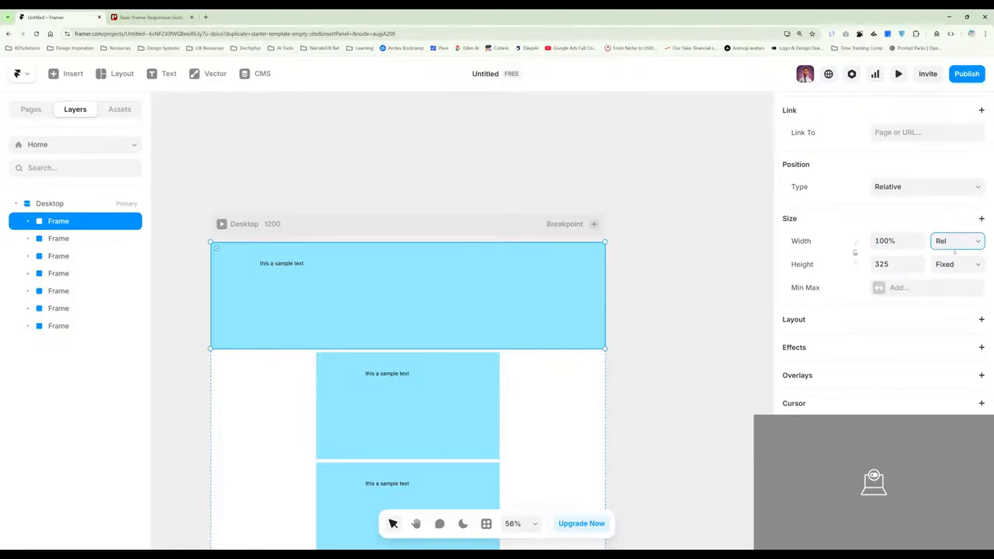
pyautogui.press('Down')
pyautogui.click(206, 352)
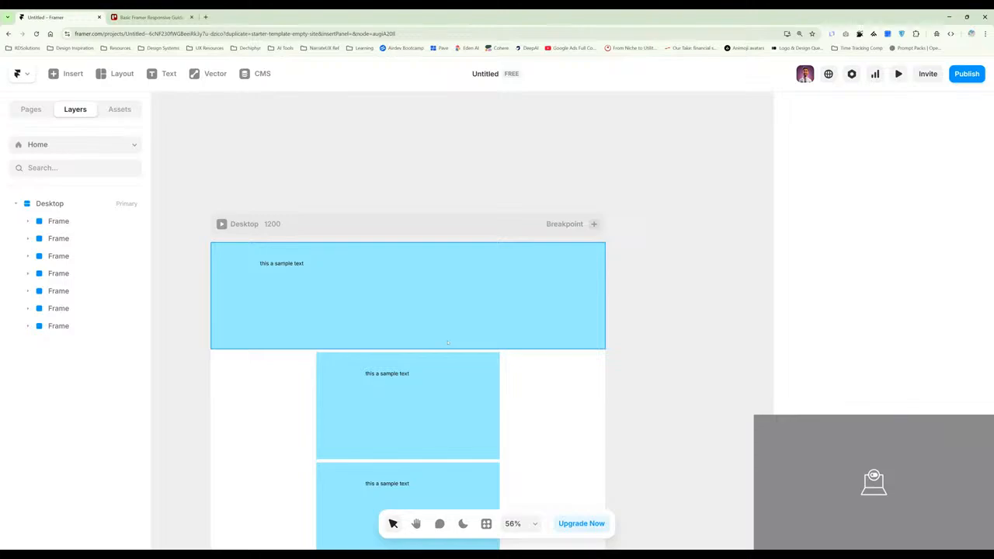
# - Change the first frame's width sizing to Fit so it becomes a stack around its text
pyautogui.click(419, 294)
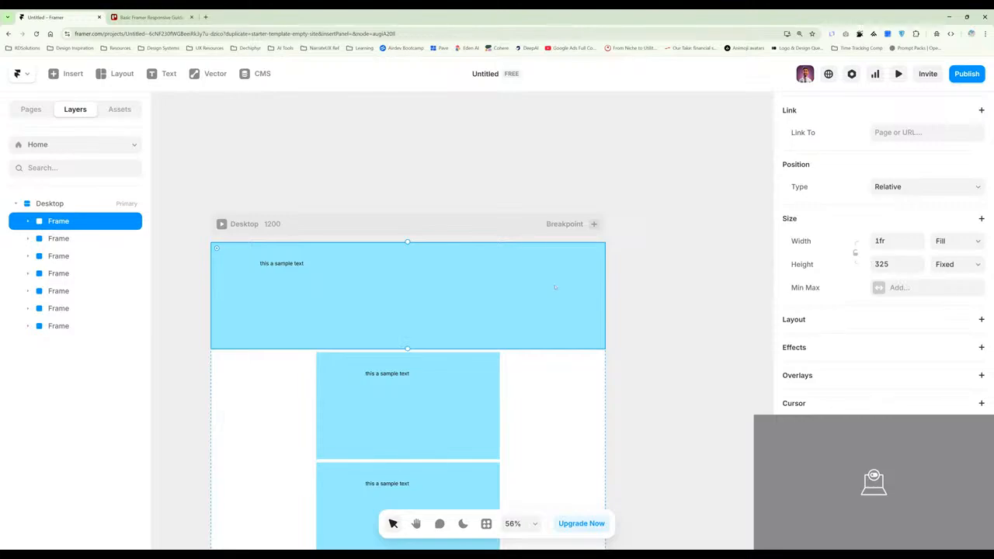
pyautogui.click(948, 295)
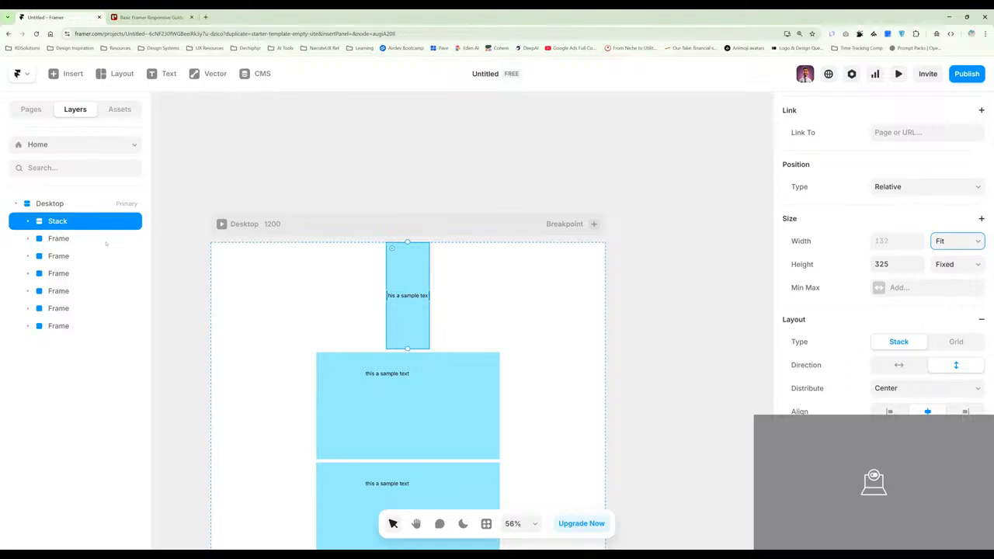
# - Copy the Stack's text and paste it as a second line reading "this a sample text" in the same text layer
pyautogui.click(28, 221)
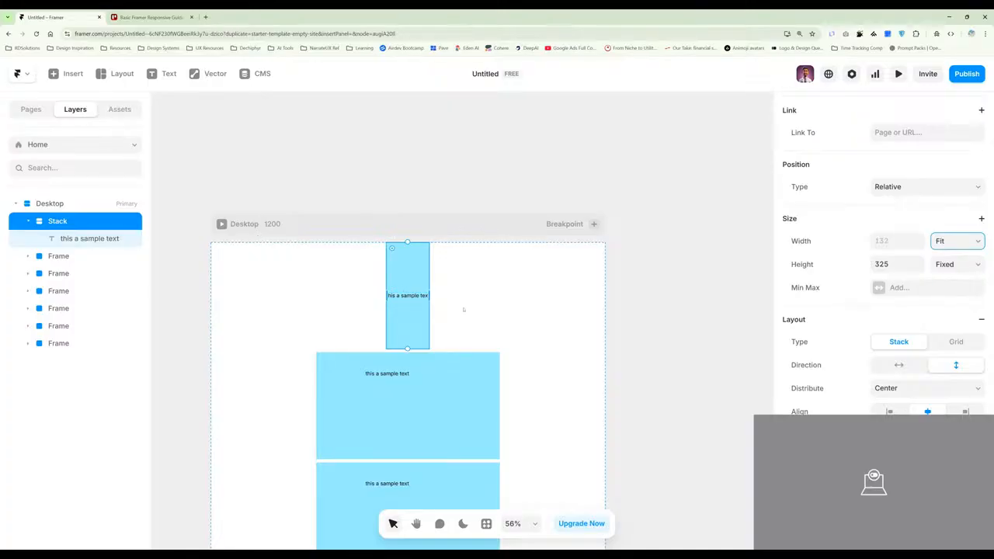
pyautogui.scroll(10, 396, 306)
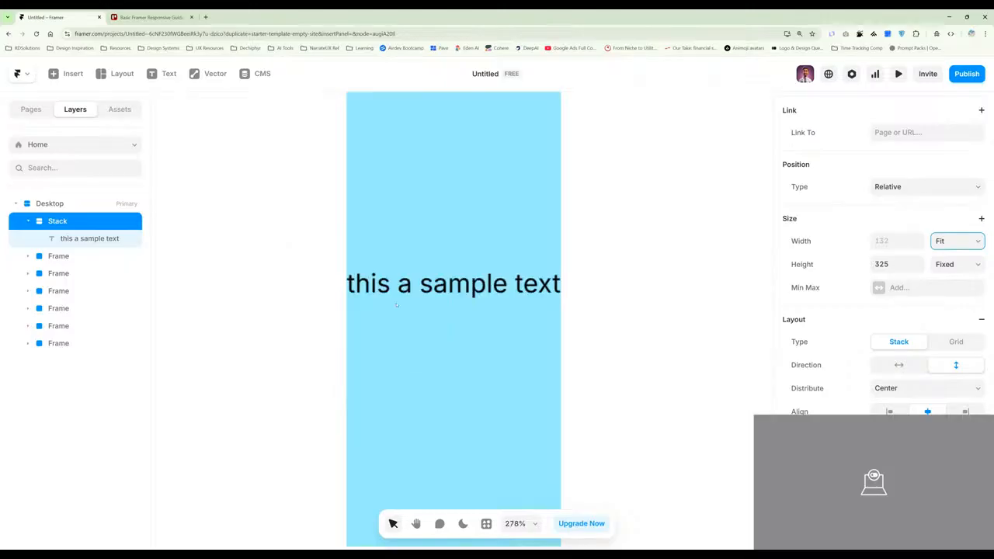
pyautogui.scroll(4, 396, 305)
pyautogui.doubleClick(588, 269)
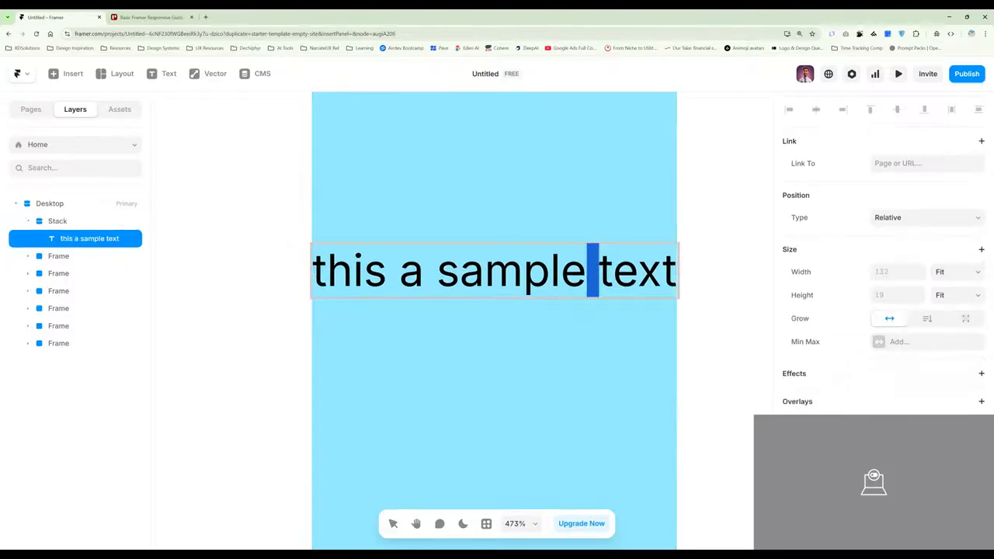
pyautogui.press('End')
pyautogui.hotkey('ctrl', 'a')
pyautogui.hotkey('ctrl', 'c')
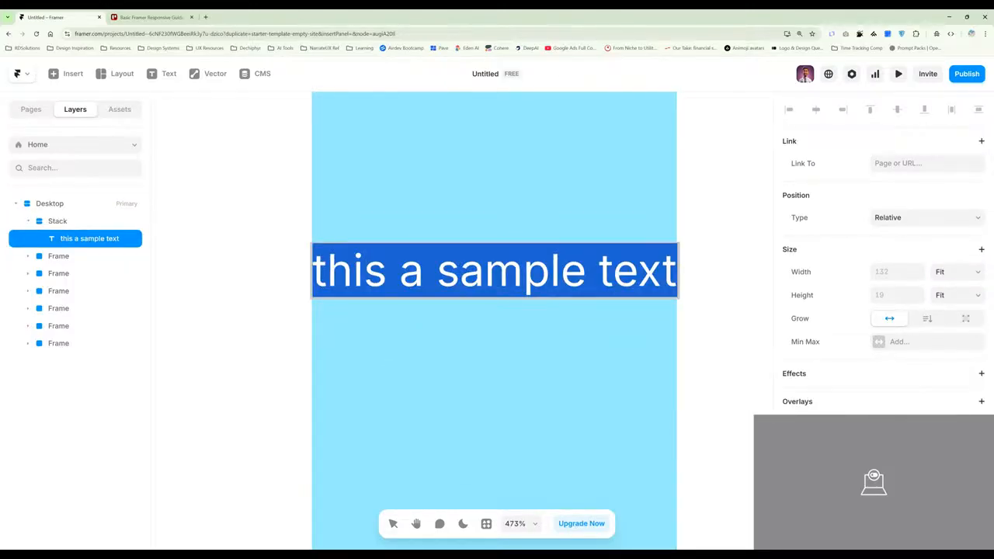
pyautogui.press('Right')
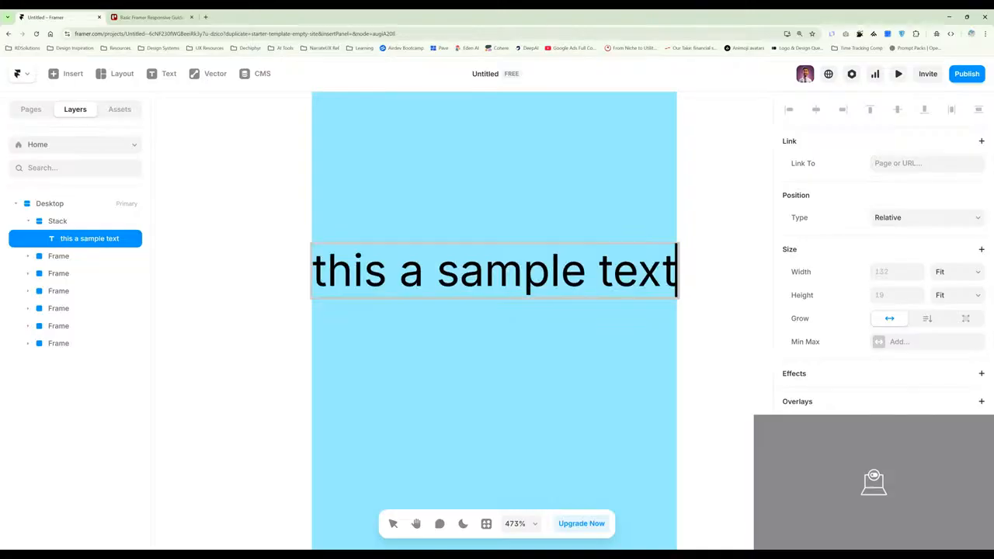
pyautogui.press('Return')
pyautogui.hotkey('ctrl', 'v')
pyautogui.hotkey('ctrl', '-')
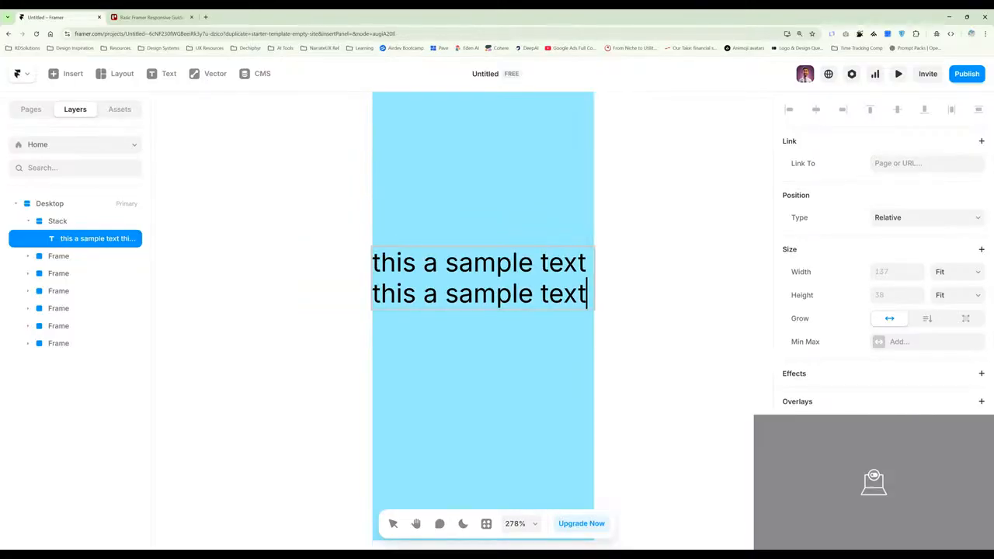
# - Paste a third "this a sample text" line between the existing two, leaving no blank line, and finish editing the text
pyautogui.press('Up')
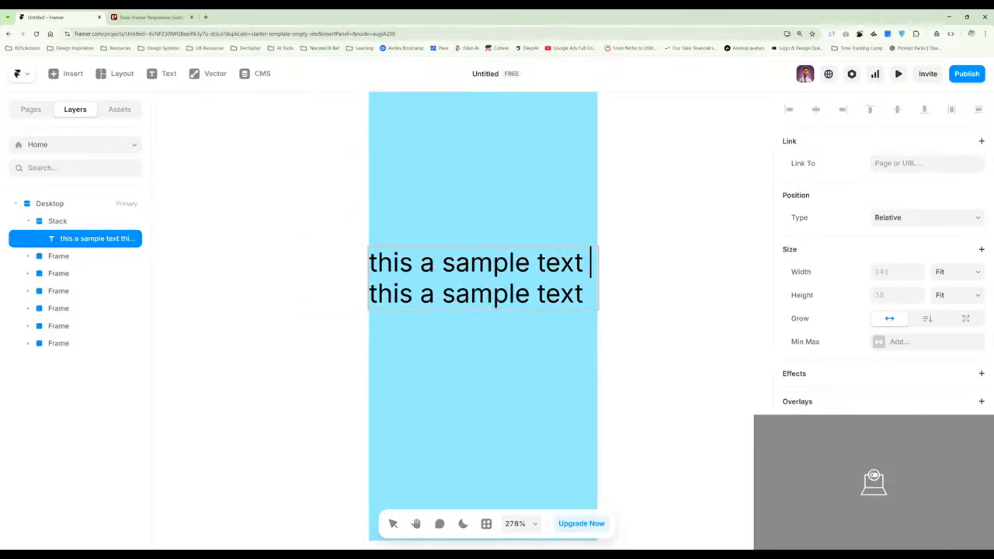
pyautogui.press('Return')
pyautogui.hotkey('ctrl', 'v')
pyautogui.press('Return')
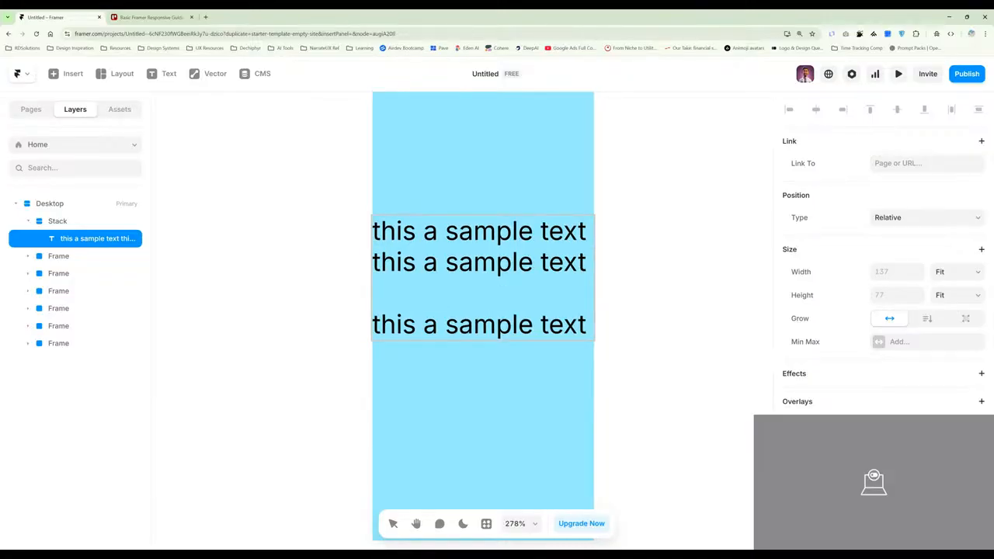
pyautogui.press('BackSpace')
pyautogui.press('Escape')
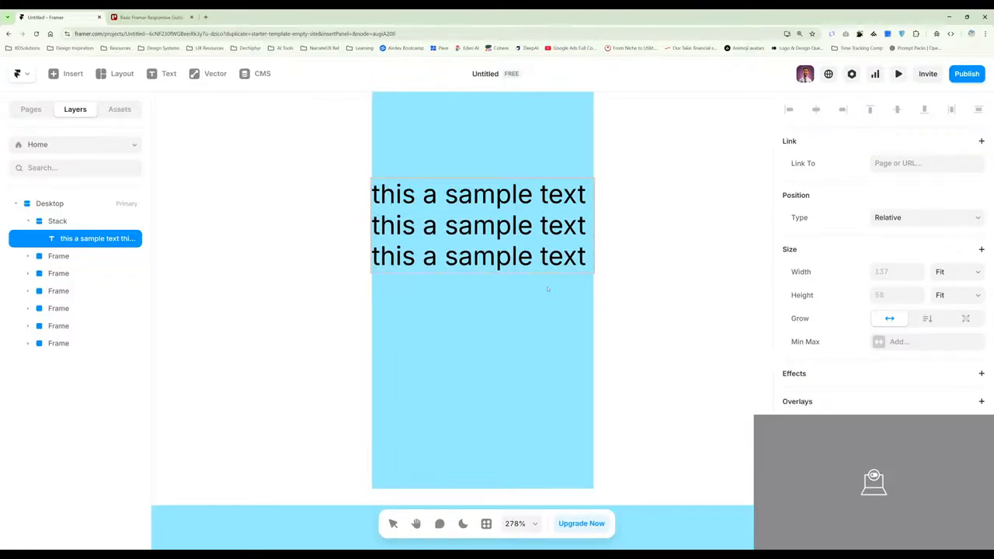
# - Remove the line breaks so the three sample phrases run on a single line separated by spaces
pyautogui.scroll(-3, 383, 356)
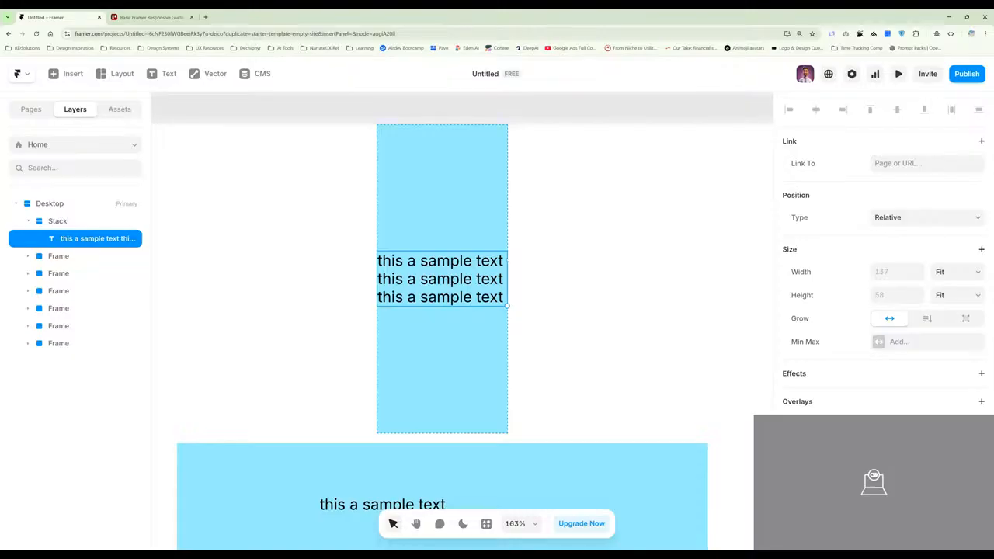
pyautogui.doubleClick(504, 261)
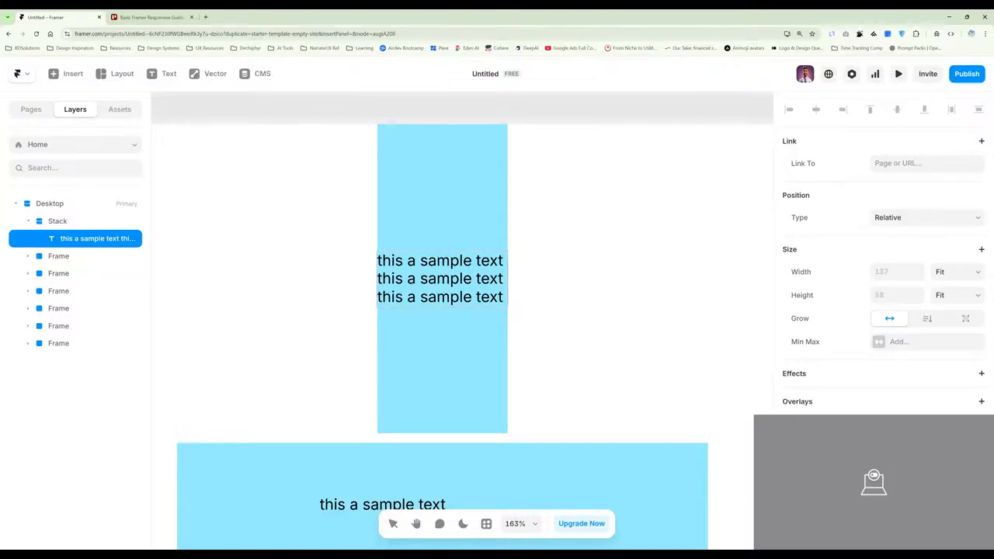
pyautogui.press('BackSpace')
pyautogui.write('t')
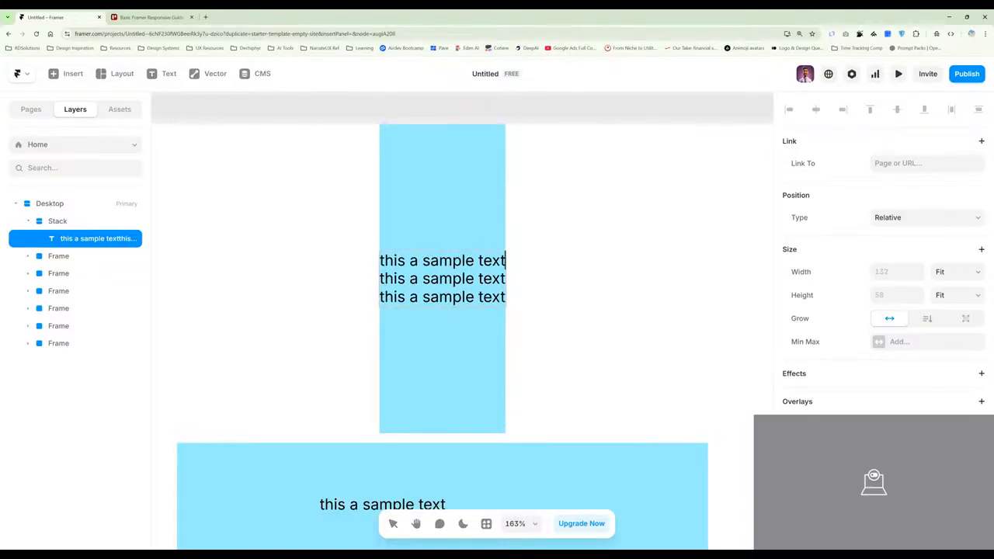
pyautogui.press('Delete')
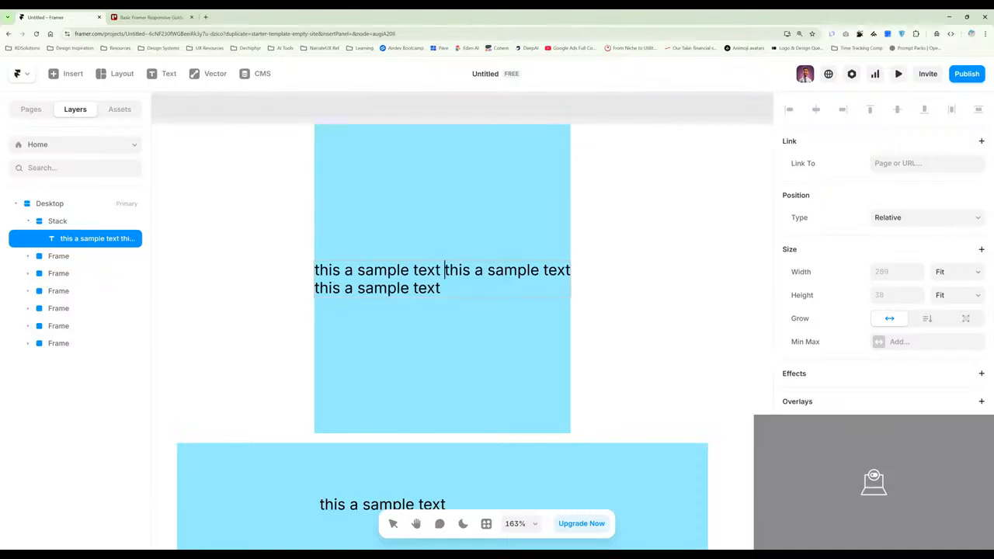
pyautogui.click(440, 288)
pyautogui.click(570, 269)
pyautogui.press('Delete')
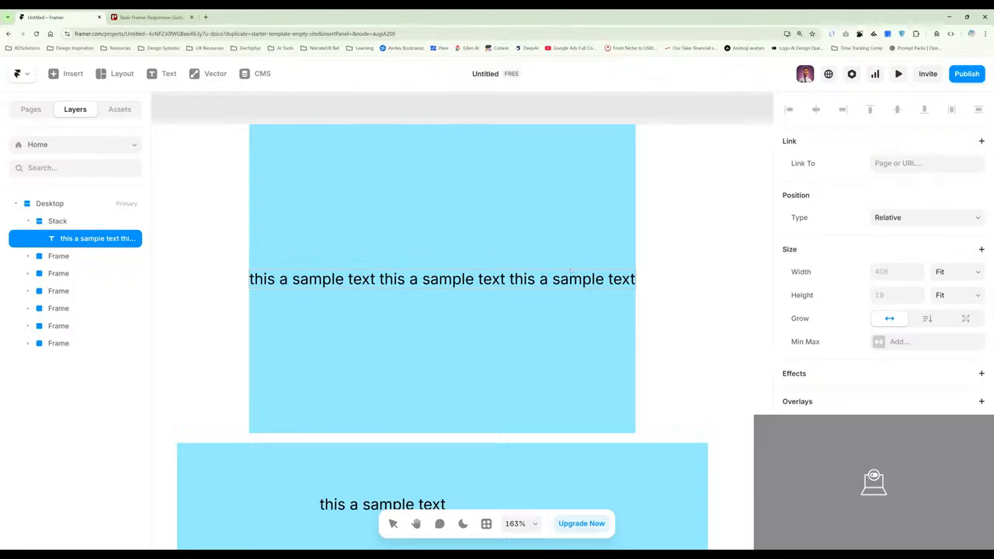
pyautogui.hotkey('ctrl', '-')
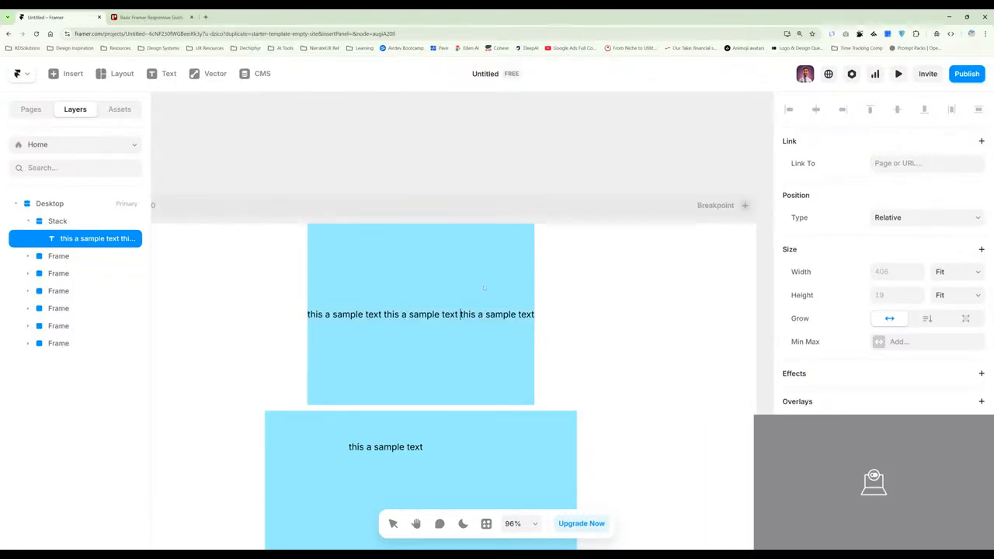
pyautogui.press('Escape')
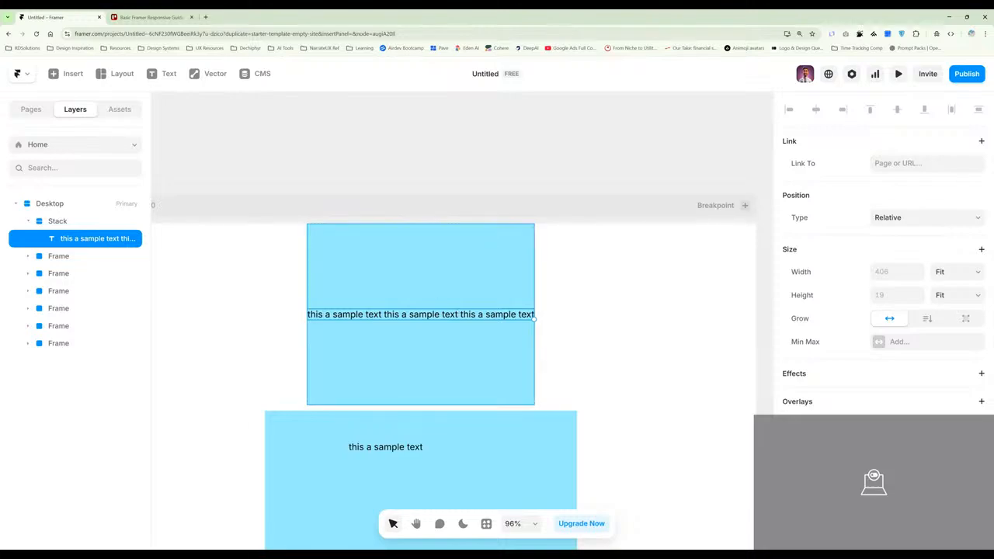
# - Duplicate the single-line sample text four times inside the Stack
pyautogui.scroll(-3, 496, 310)
pyautogui.press('space')
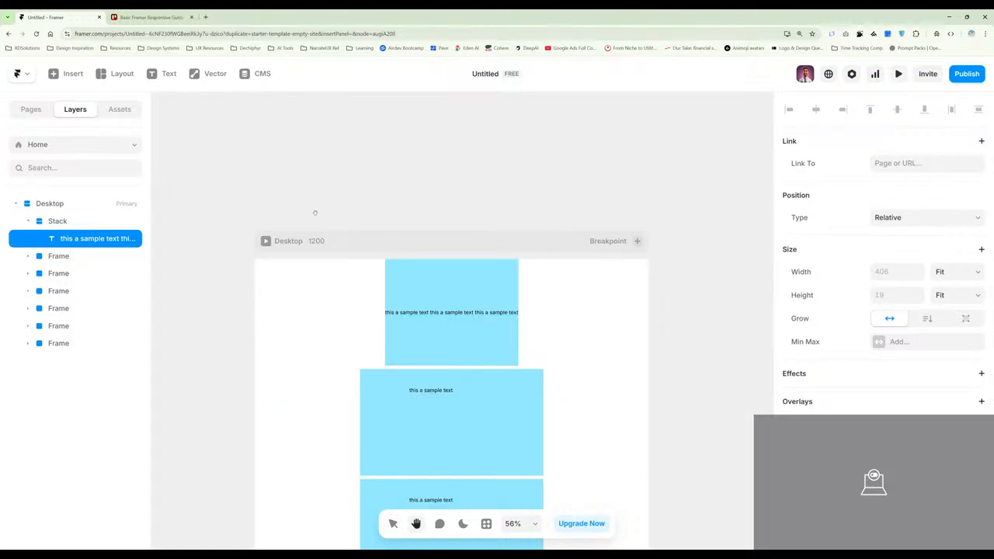
pyautogui.moveTo(316, 213); pyautogui.dragTo(339, 177)
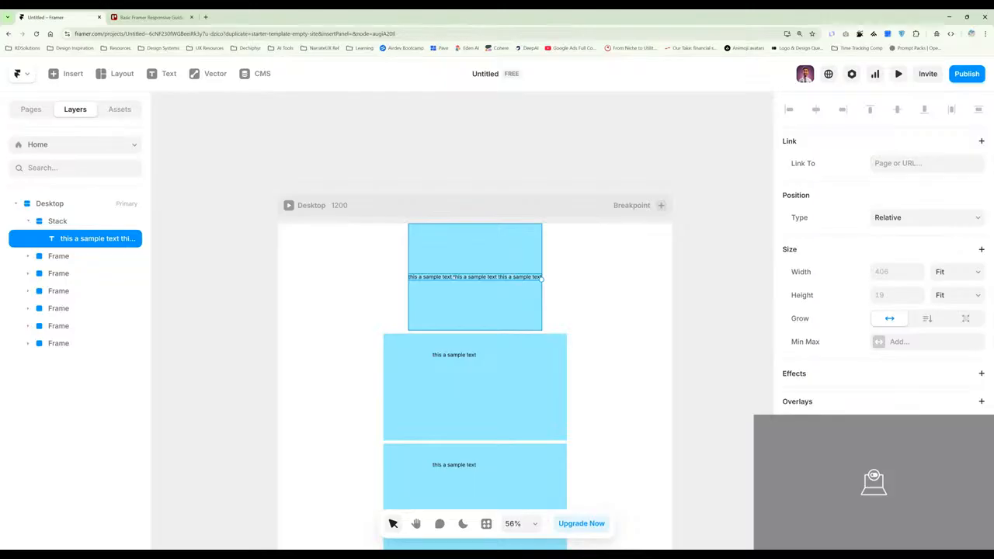
pyautogui.scroll(3, 453, 275)
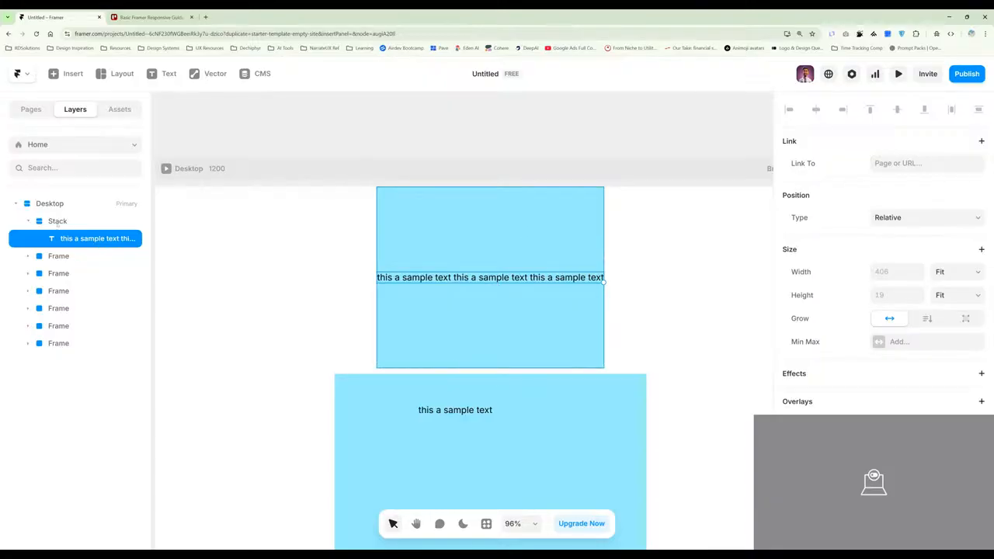
pyautogui.click(58, 221)
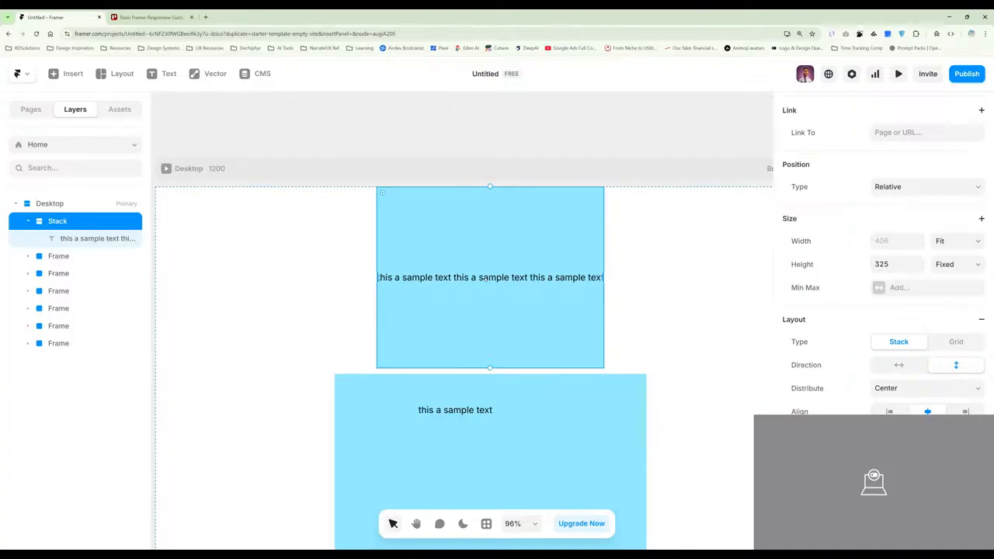
pyautogui.click(388, 276)
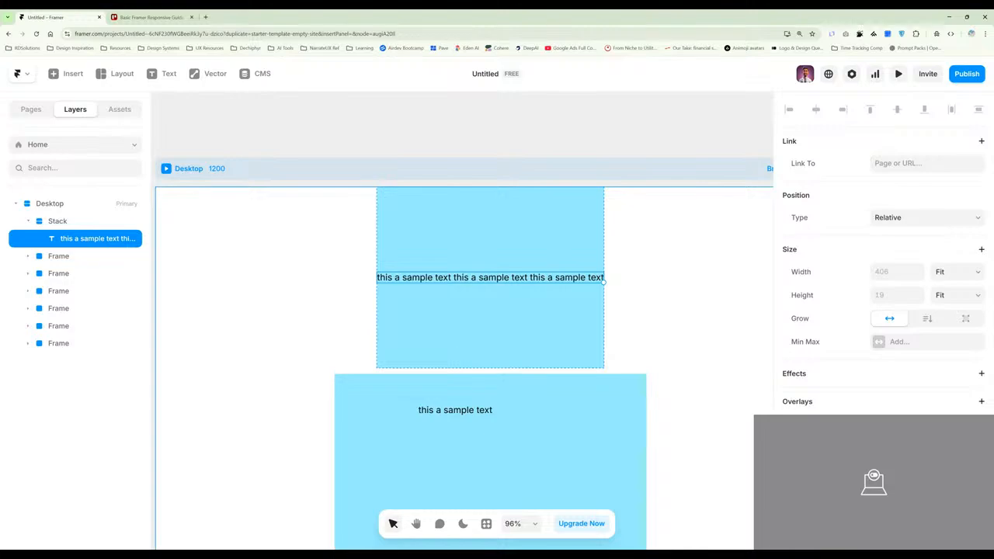
pyautogui.hotkey('ctrl', 'd')
pyautogui.hotkey('ctrl', 'd')
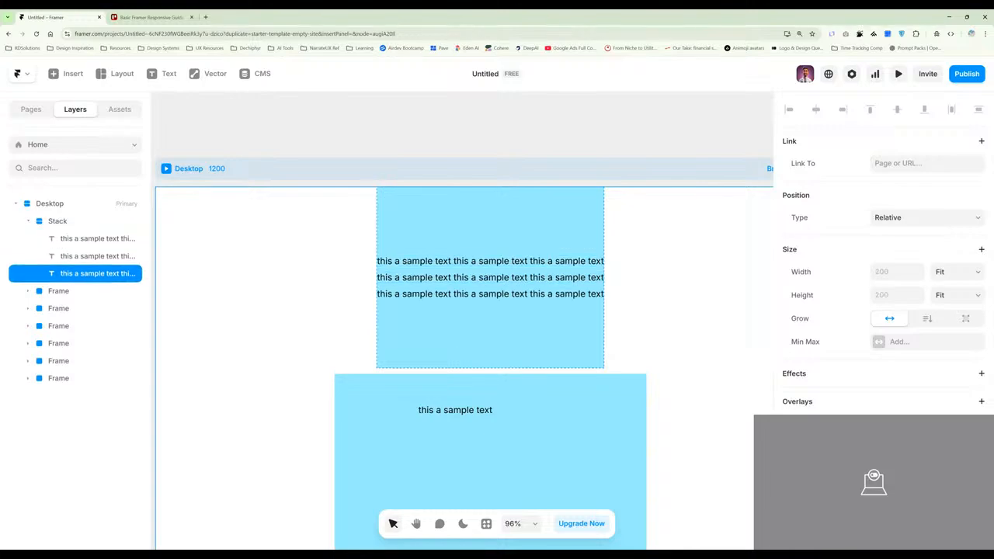
pyautogui.hotkey('ctrl', 'd')
pyautogui.hotkey('ctrl', 'd')
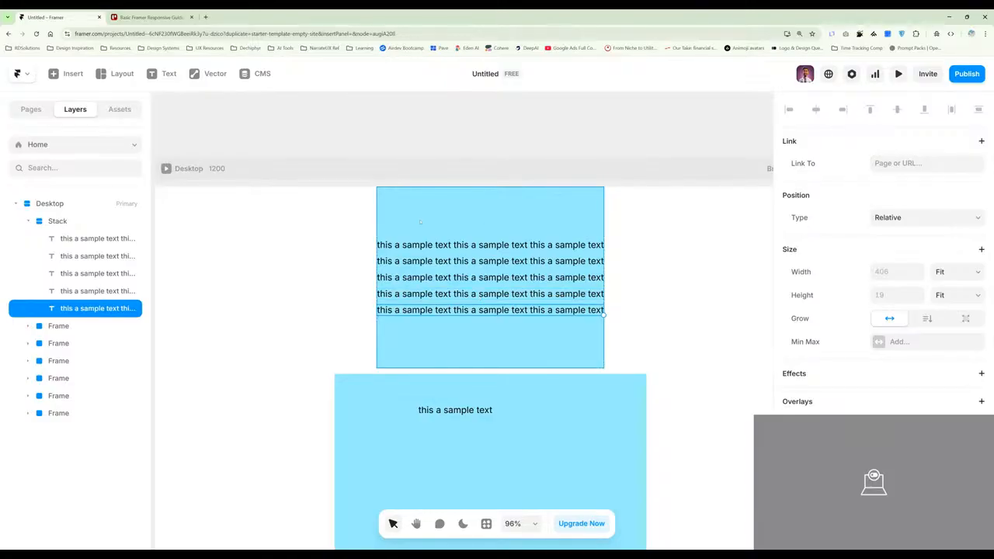
# - Change the Stack's height sizing from Fixed to Fit
pyautogui.click(420, 222)
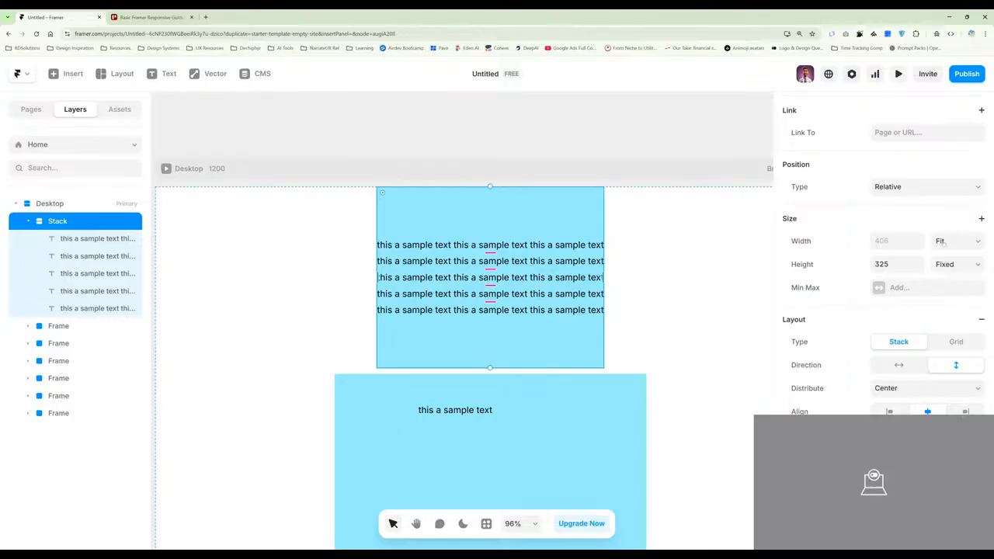
pyautogui.scroll(-3, 396, 286)
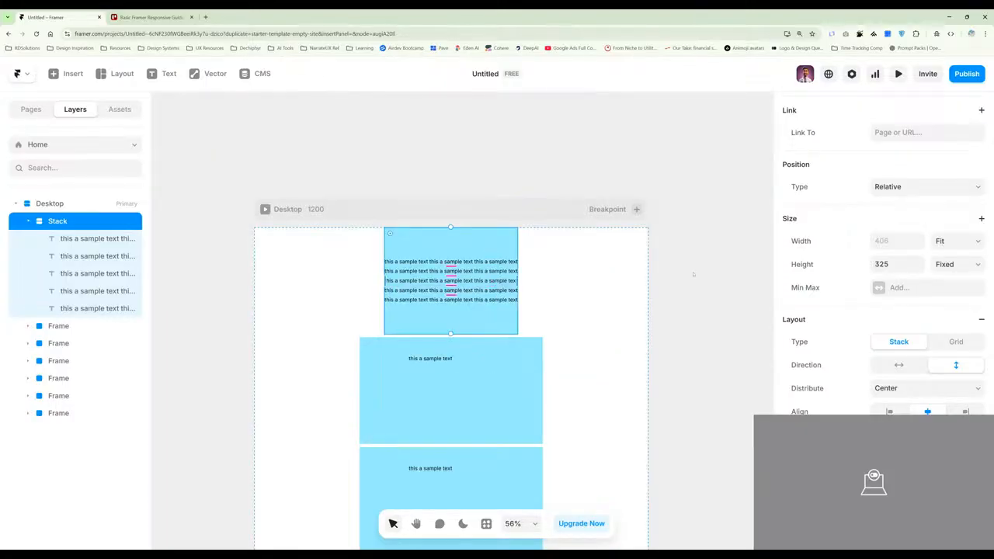
pyautogui.press('space')
pyautogui.moveTo(677, 276); pyautogui.dragTo(653, 277)
pyautogui.click(654, 277)
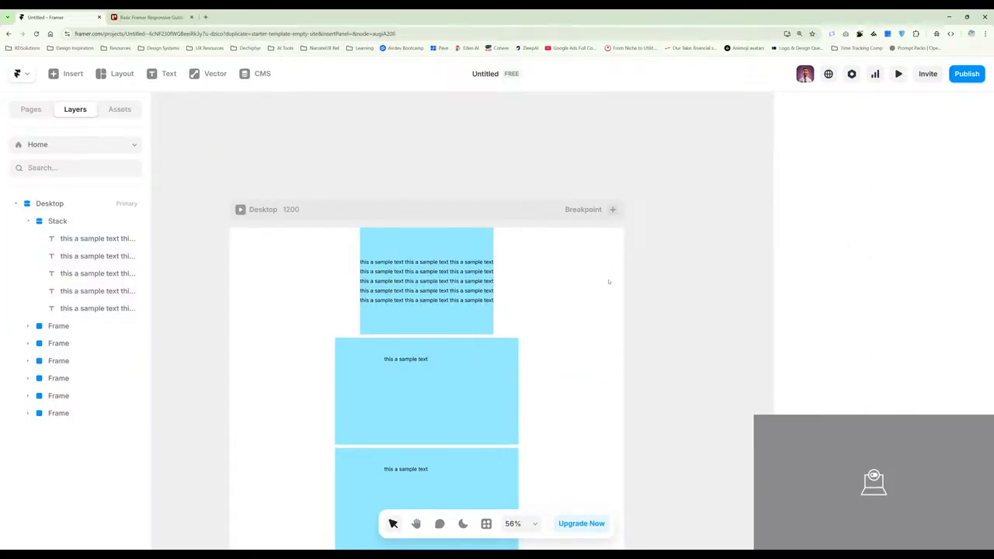
pyautogui.click(460, 263)
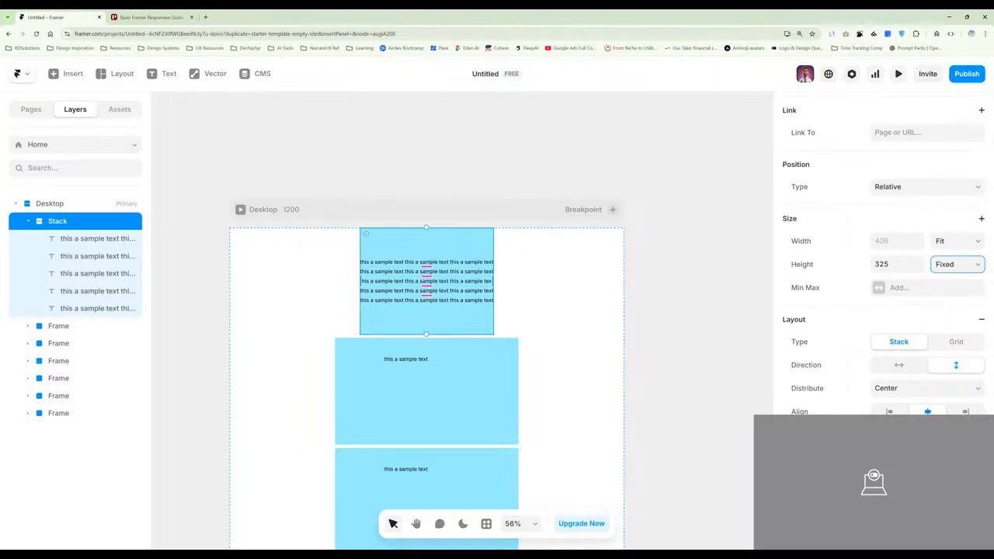
pyautogui.press('Down')
pyautogui.press('Down')
pyautogui.press('Down')
# - Duplicate the middle sample text line four more times inside the Stack
pyautogui.scroll(3, 402, 256)
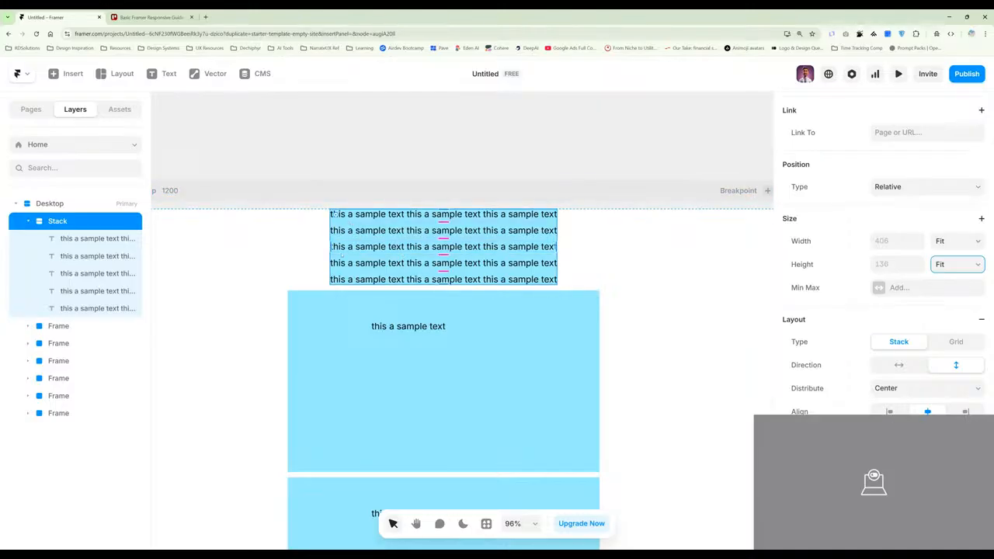
pyautogui.click(402, 246)
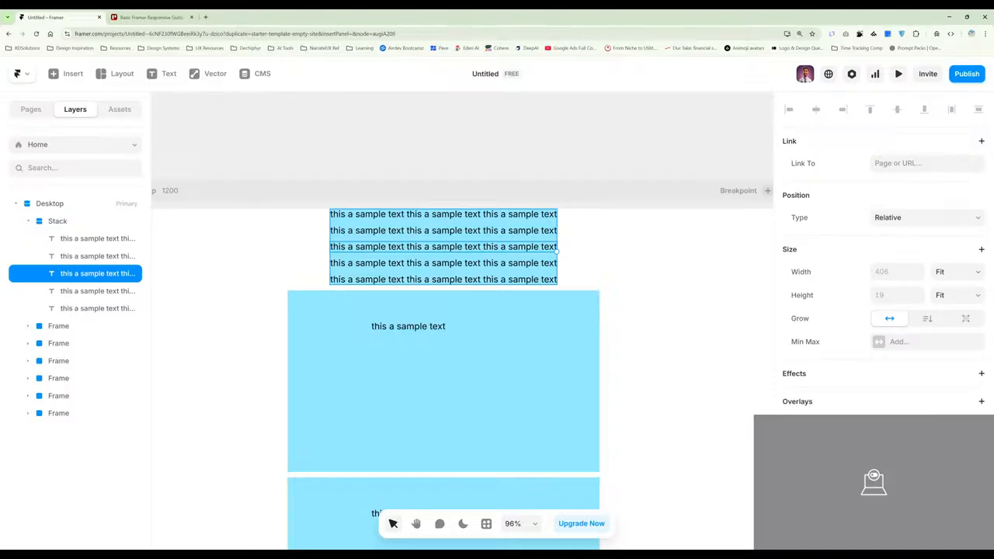
pyautogui.hotkey('ctrl', 'd')
pyautogui.hotkey('ctrl', 'd')
pyautogui.hotkey('ctrl', 'd')
pyautogui.hotkey('ctrl', 'd')
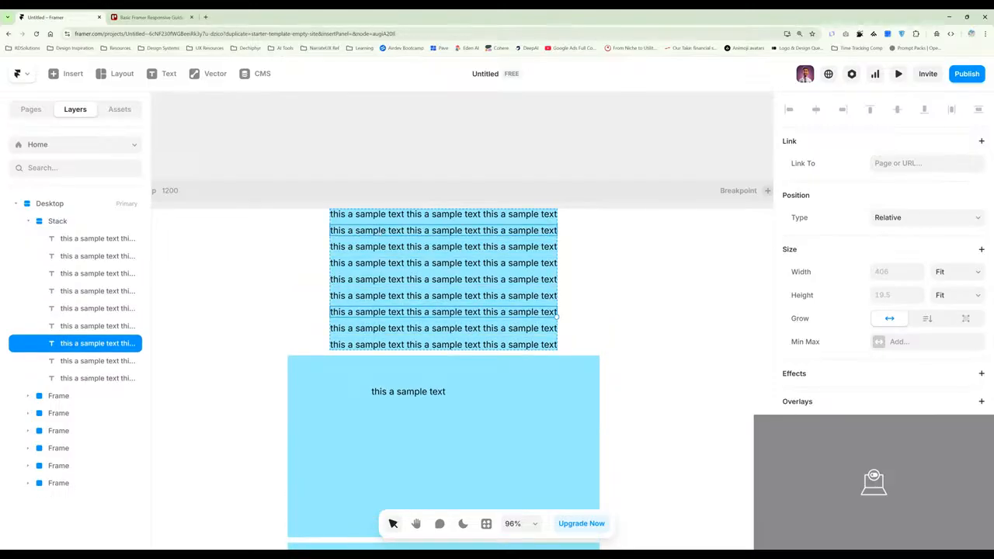
# - Examine the Stack, its text lines and the Desktop breakpoint to compare their size settings and the overall page layout
pyautogui.scroll(-5, 550, 276)
pyautogui.click(377, 220)
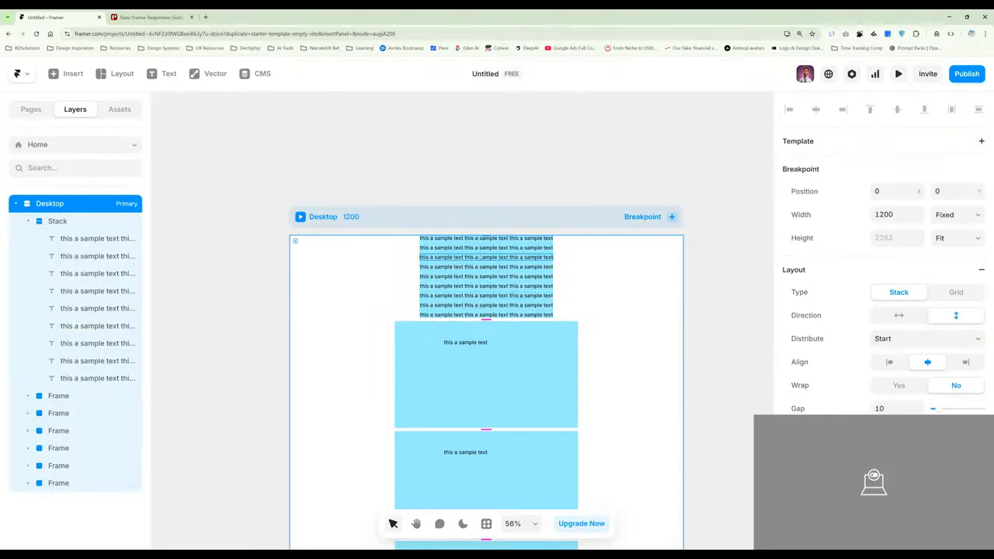
pyautogui.click(552, 257)
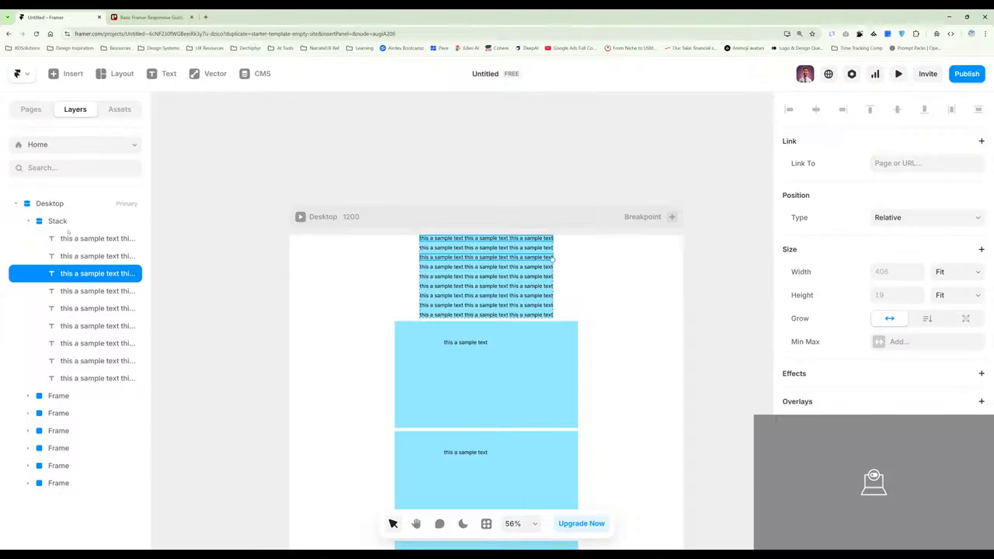
pyautogui.click(425, 240)
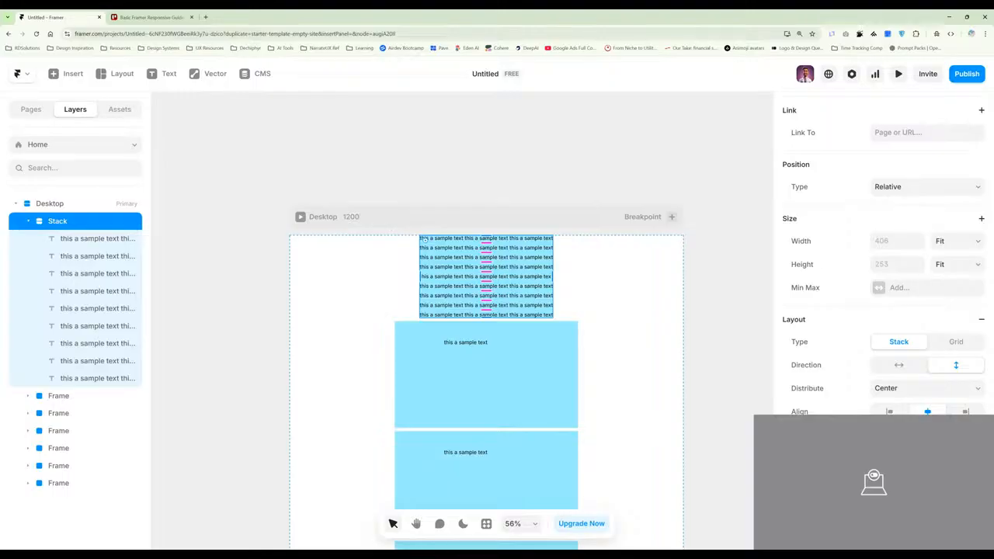
pyautogui.click(506, 198)
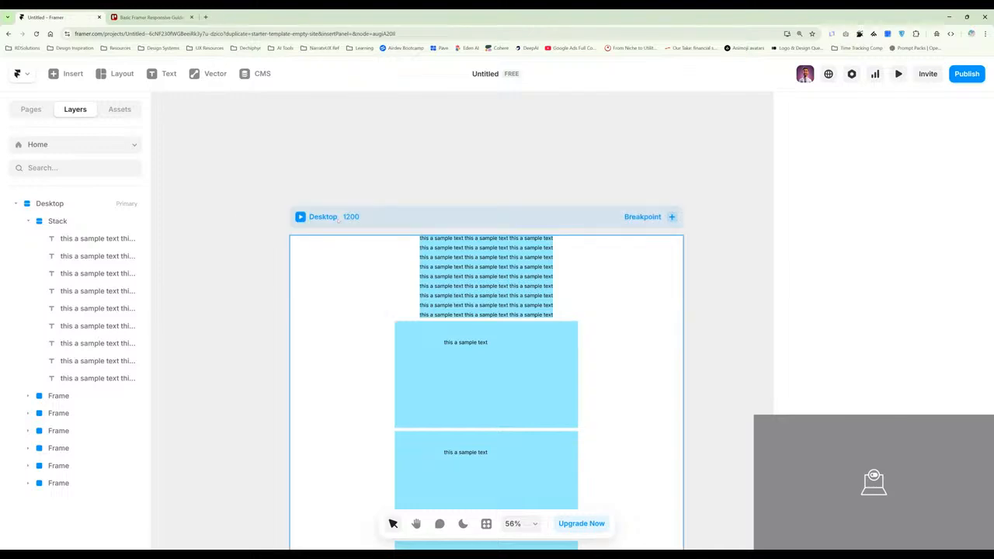
pyautogui.click(381, 213)
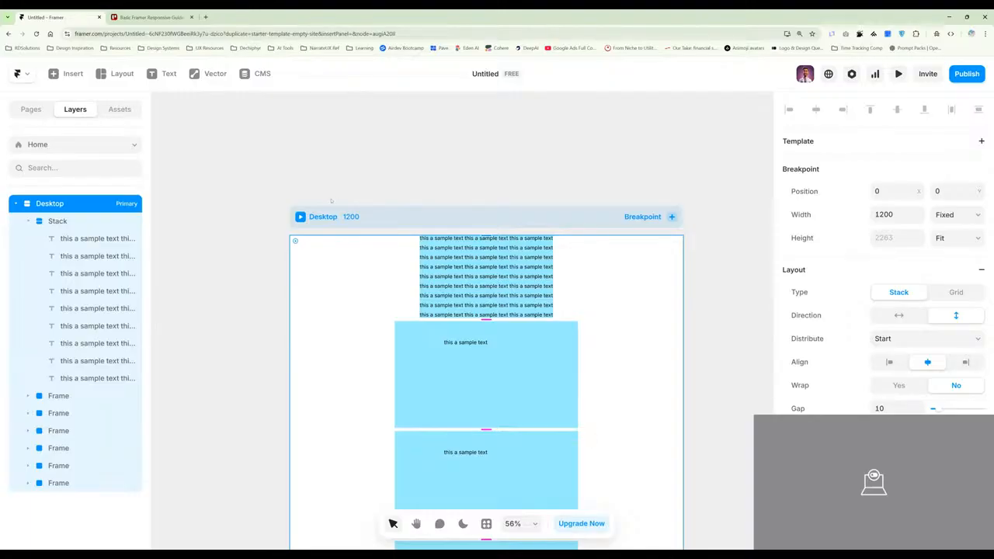
pyautogui.scroll(5, 284, 210)
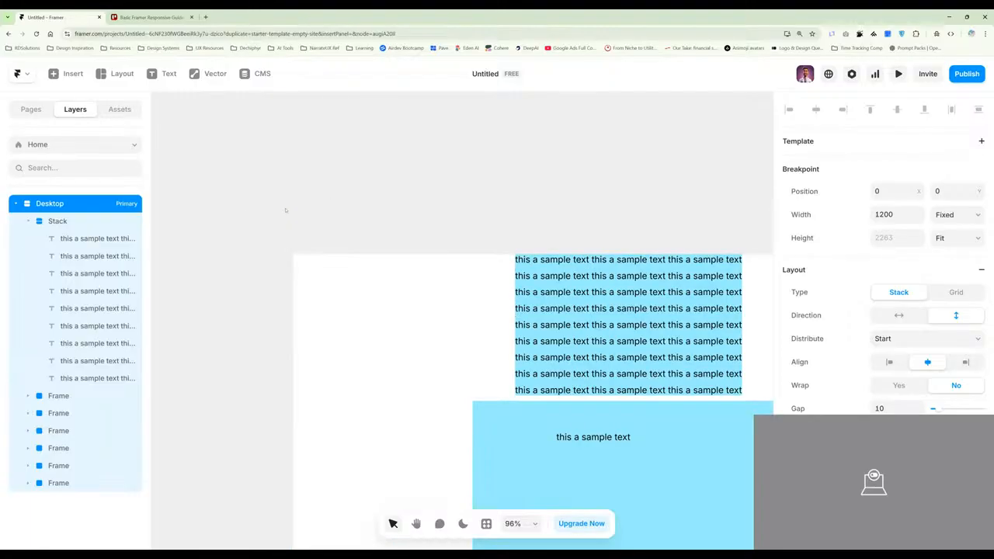
pyautogui.scroll(-8, 341, 213)
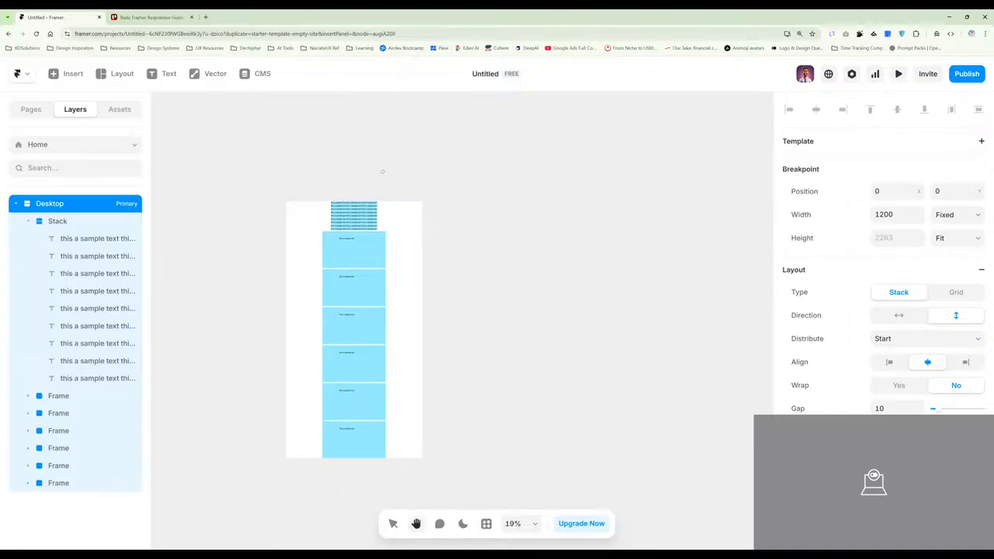
pyautogui.click(381, 173)
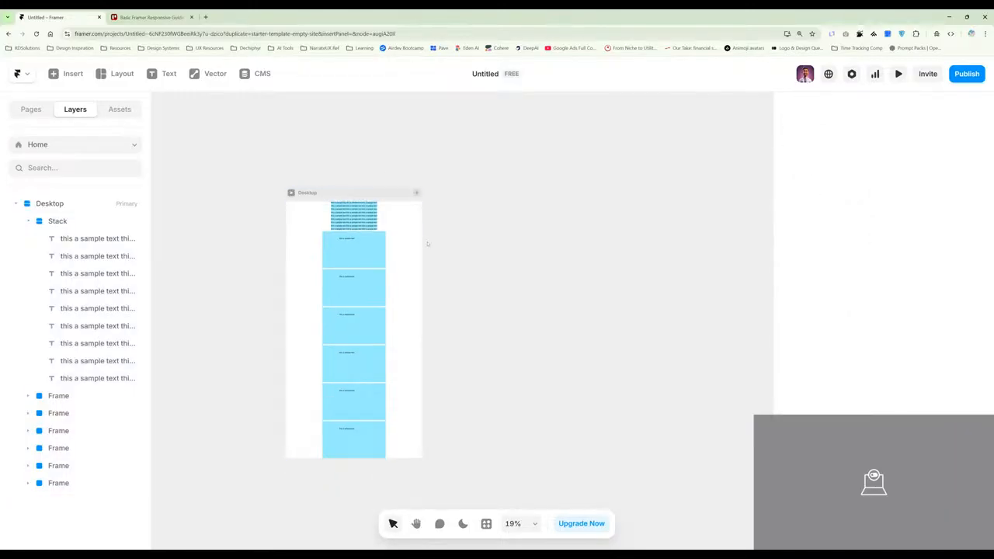